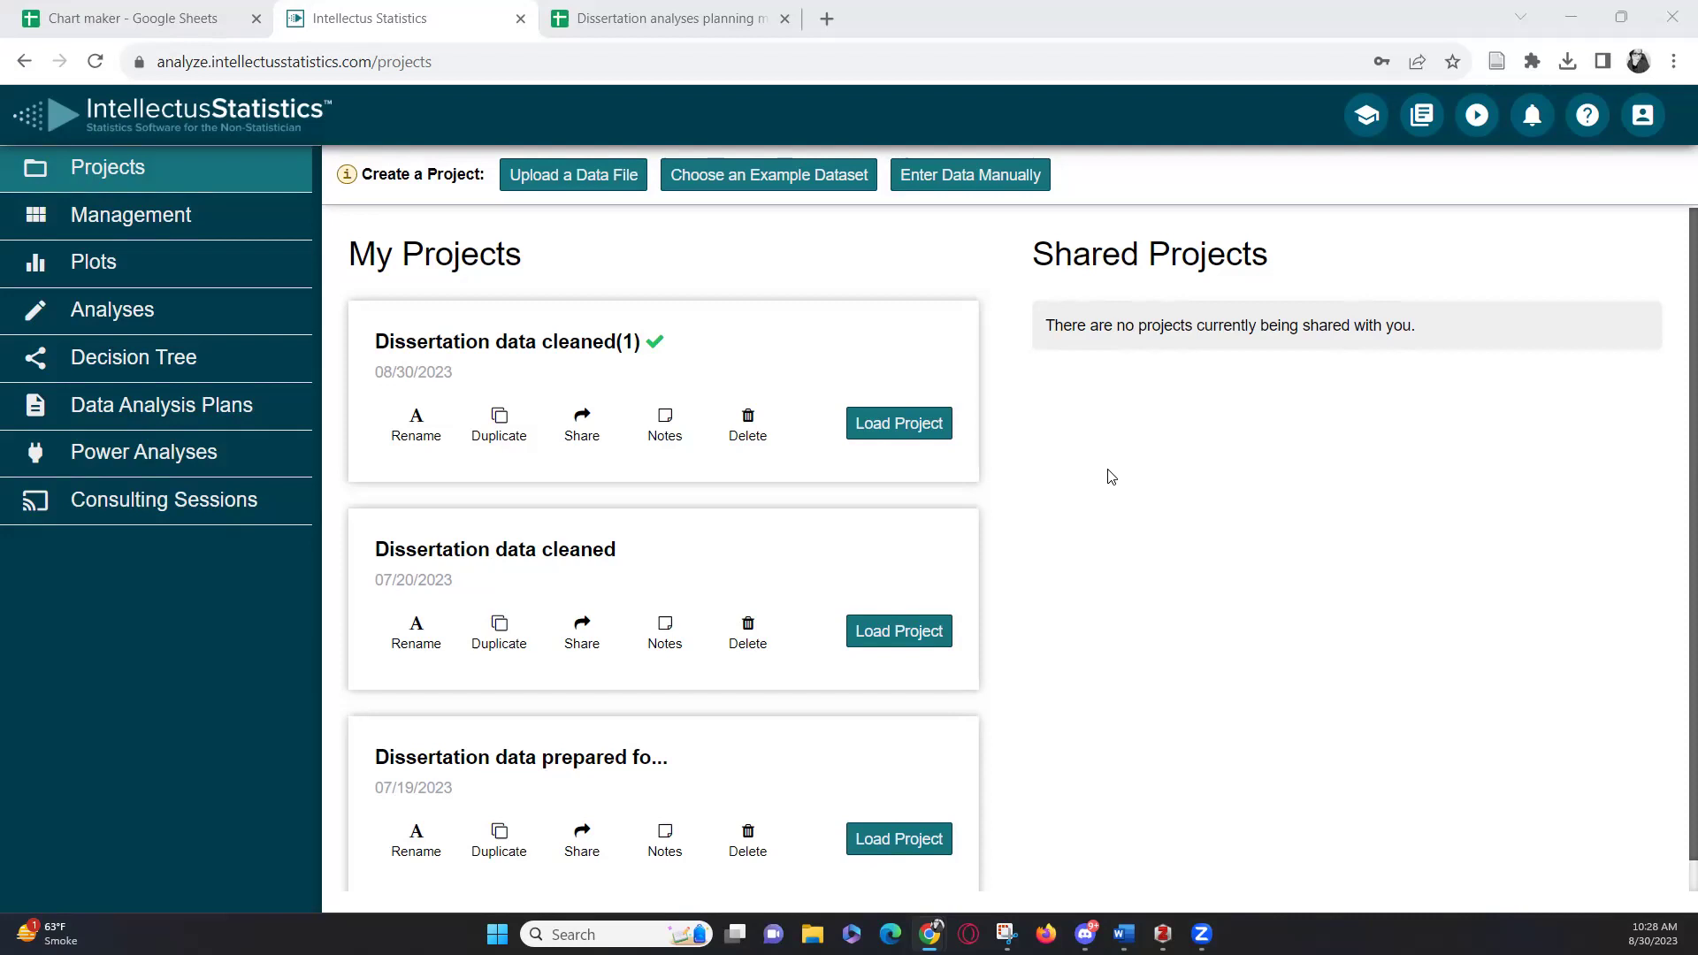
# Load the Dissertation data cleaned(1) project and expand Descriptives on its Analyses page.
pyautogui.click(916, 432)
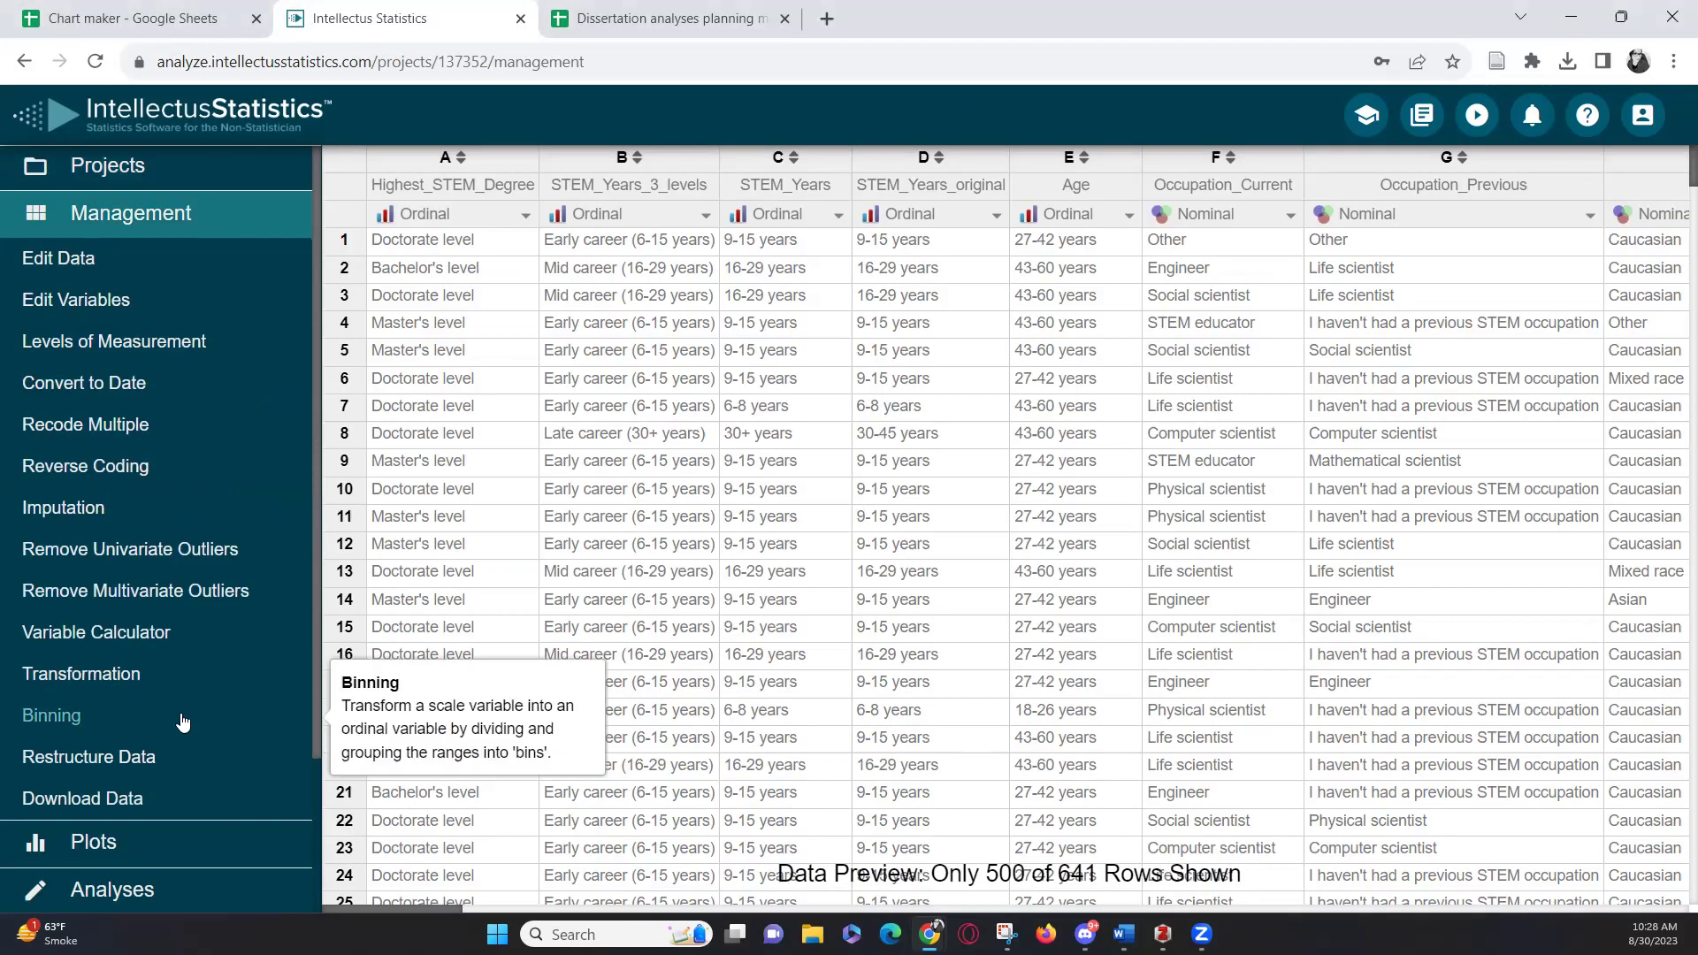
pyautogui.scroll(-2, 182, 723)
pyautogui.click(133, 699)
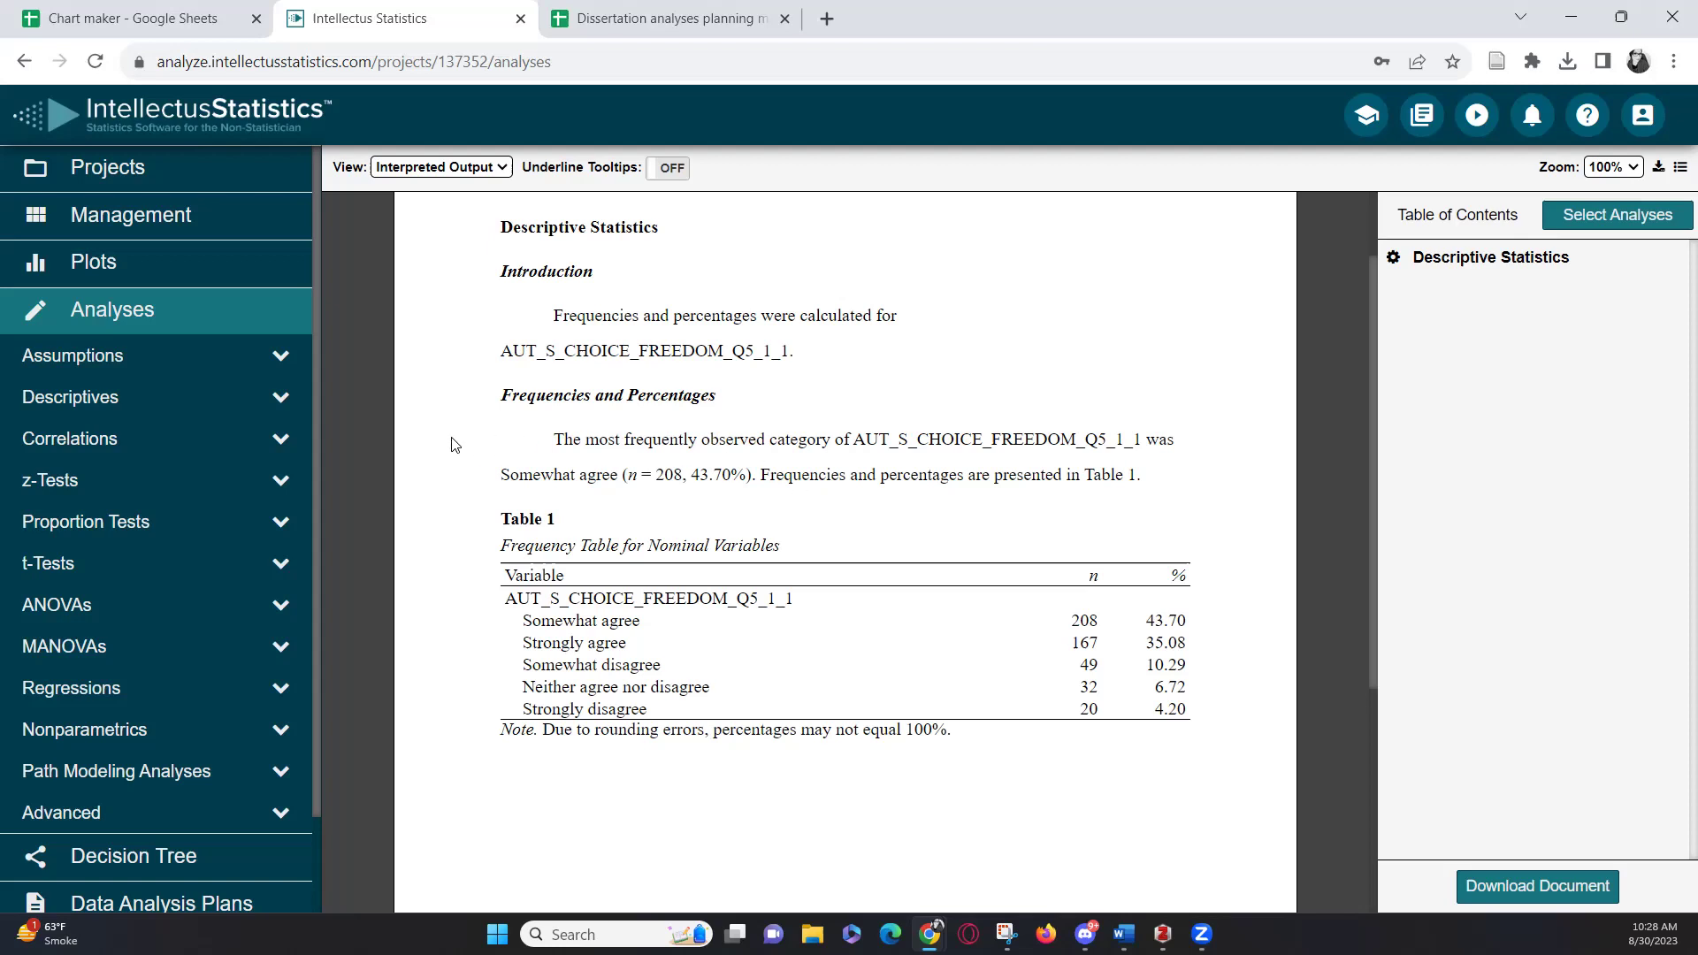
pyautogui.scroll(-1, 455, 446)
pyautogui.click(271, 397)
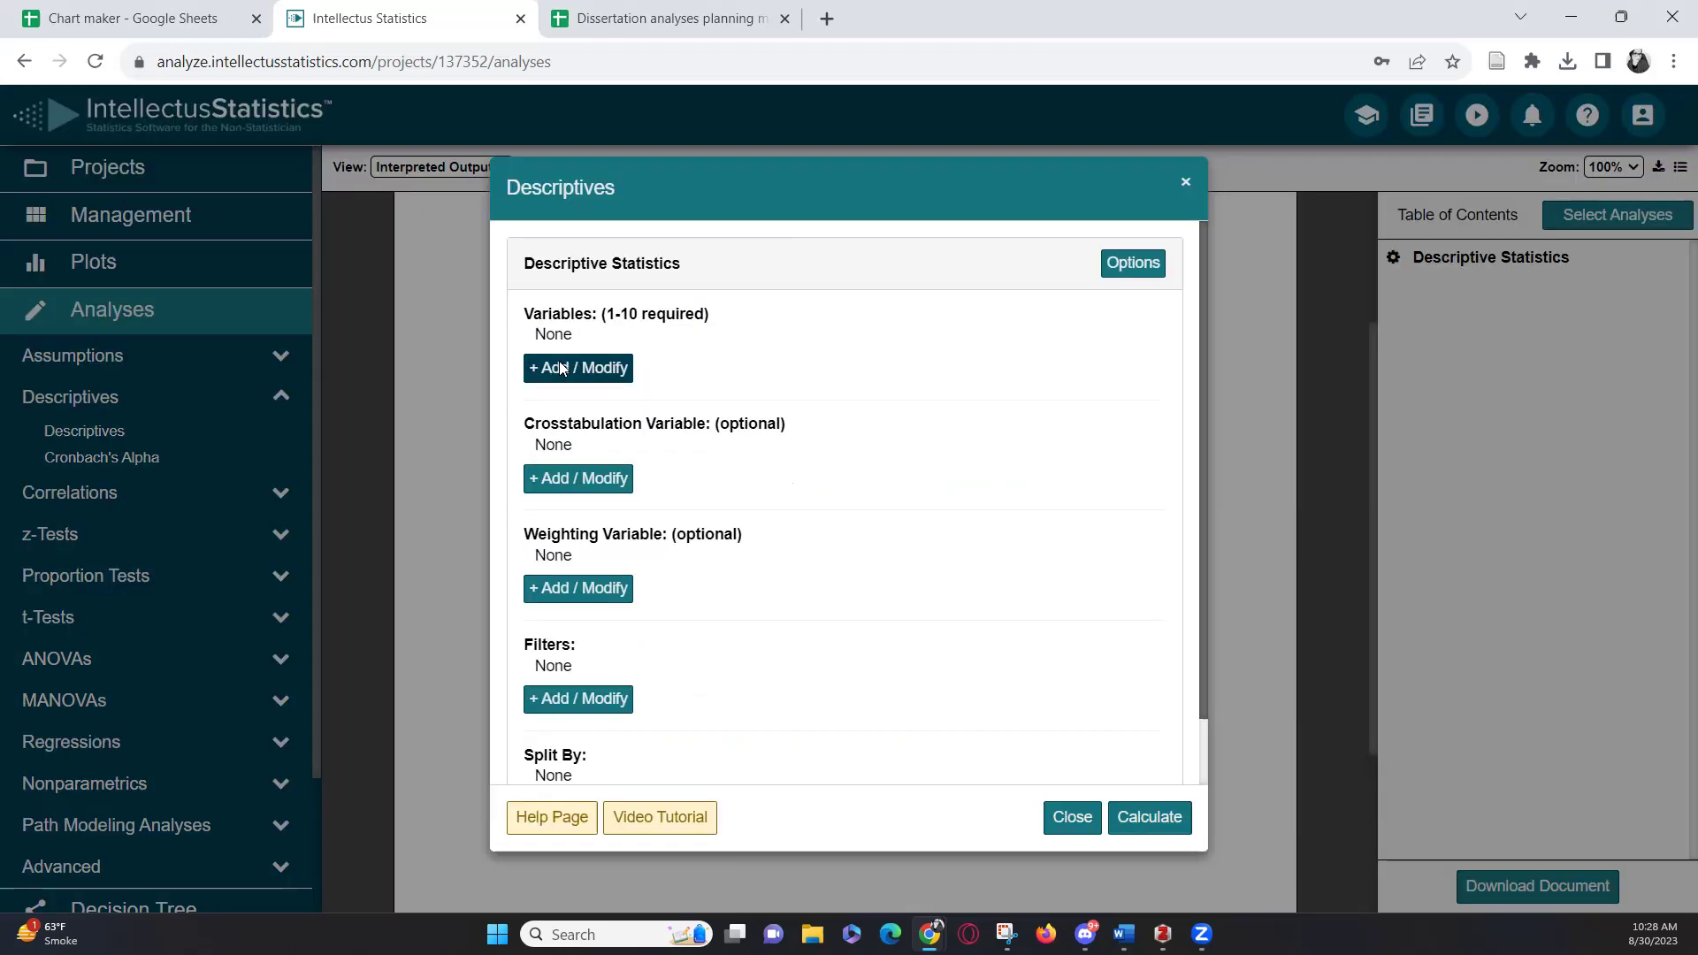
# Add a descriptives analysis for COMP_S_DO_WELL_Q6_1_1 and calculate its Table 2 frequencies.
pyautogui.click(557, 367)
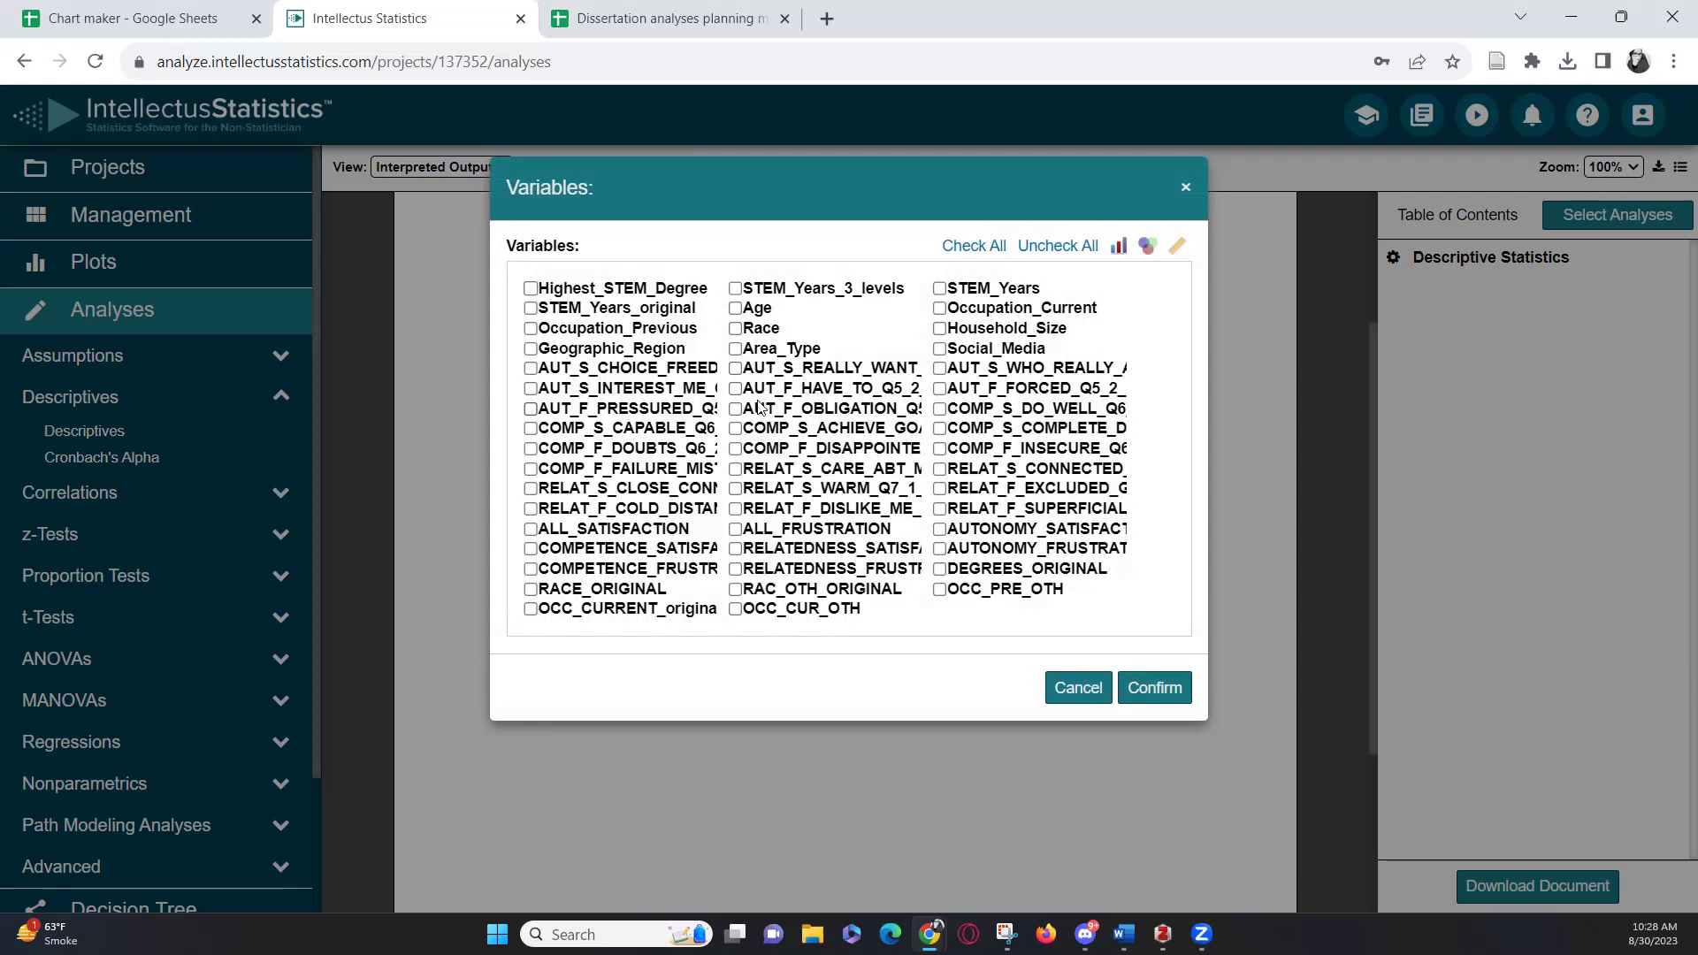
pyautogui.click(939, 409)
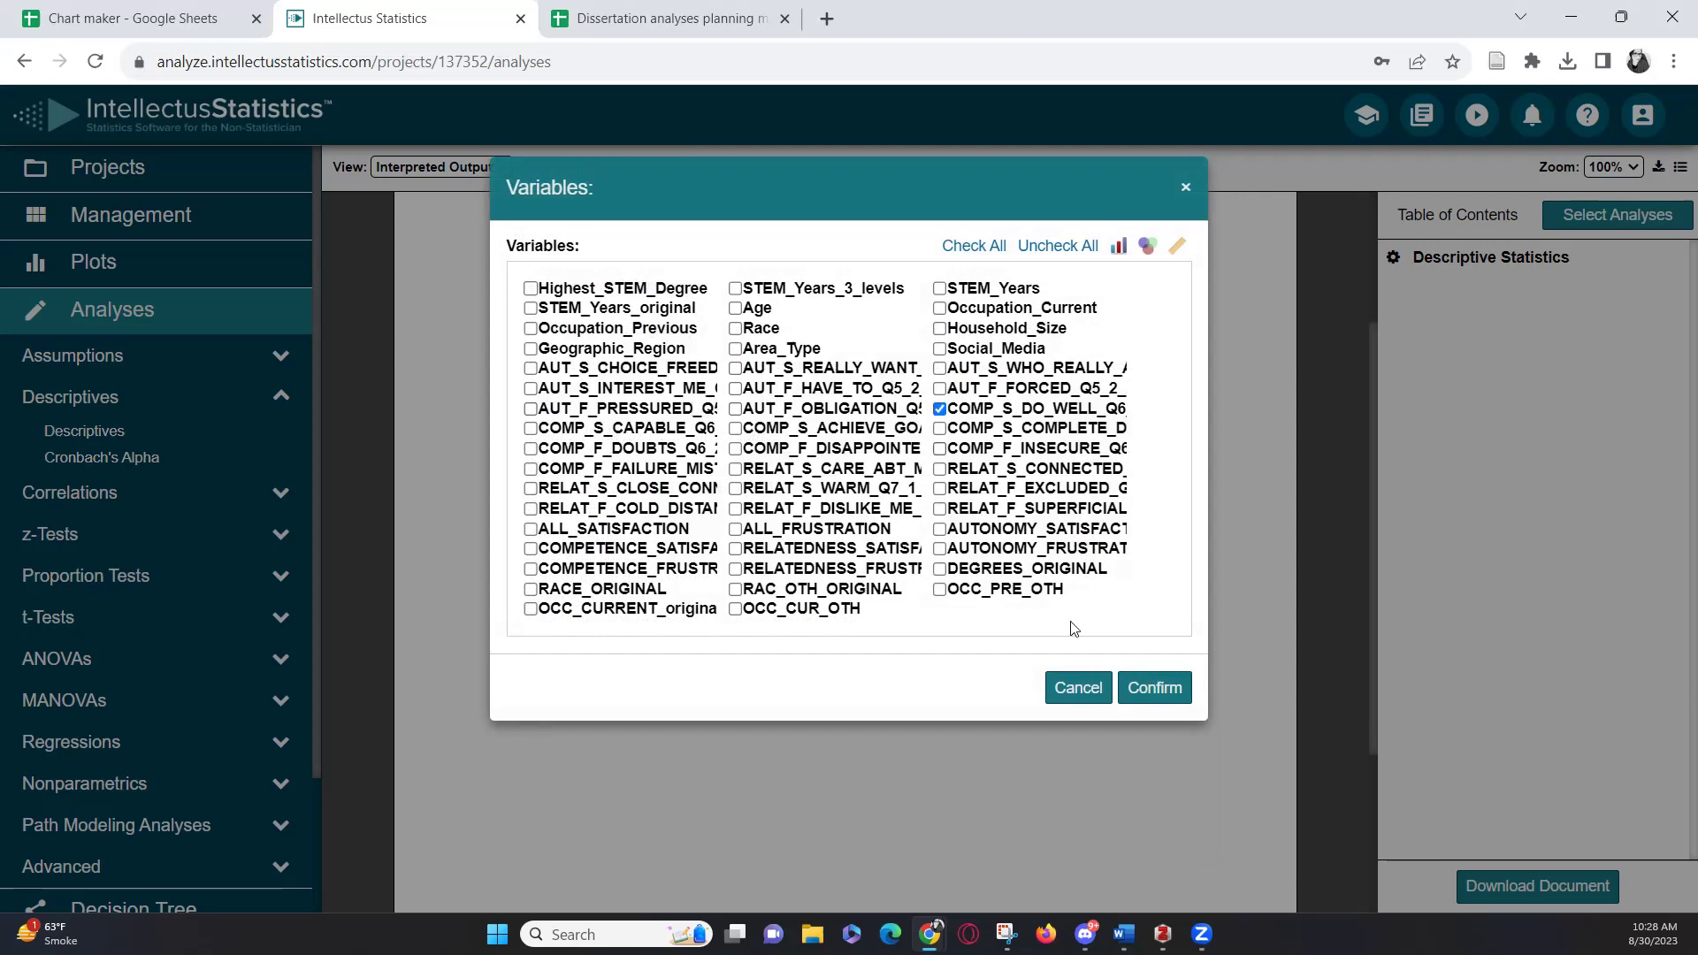
pyautogui.click(1143, 687)
pyautogui.scroll(-1, 673, 390)
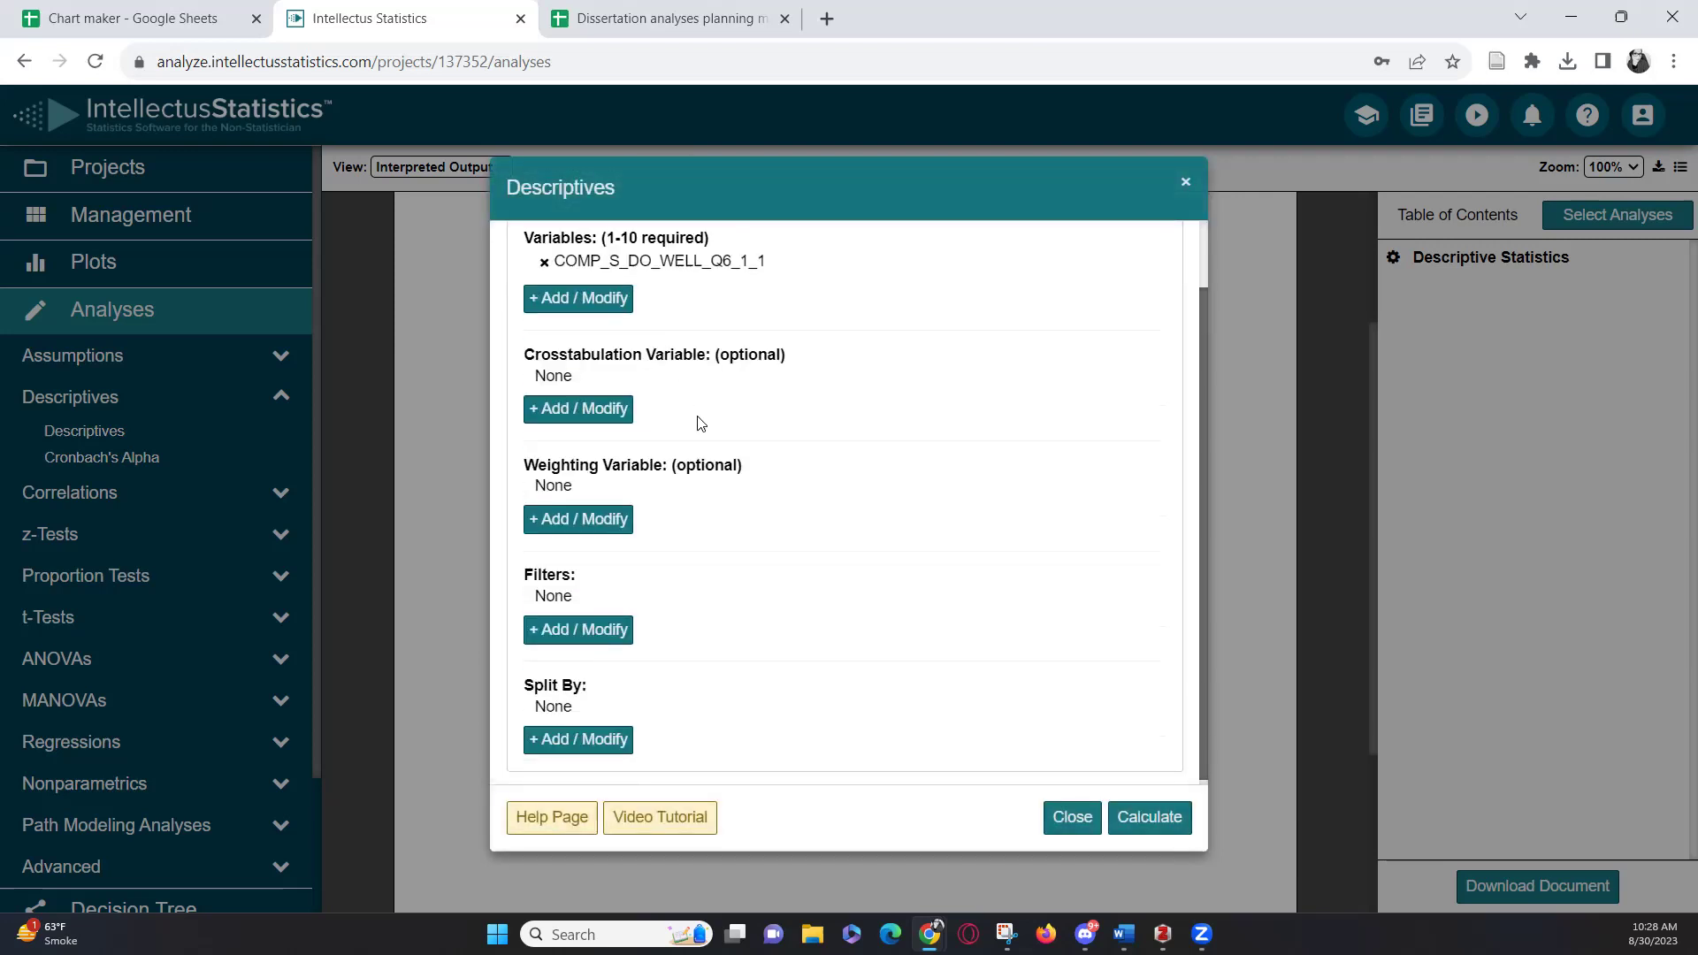
pyautogui.click(1147, 822)
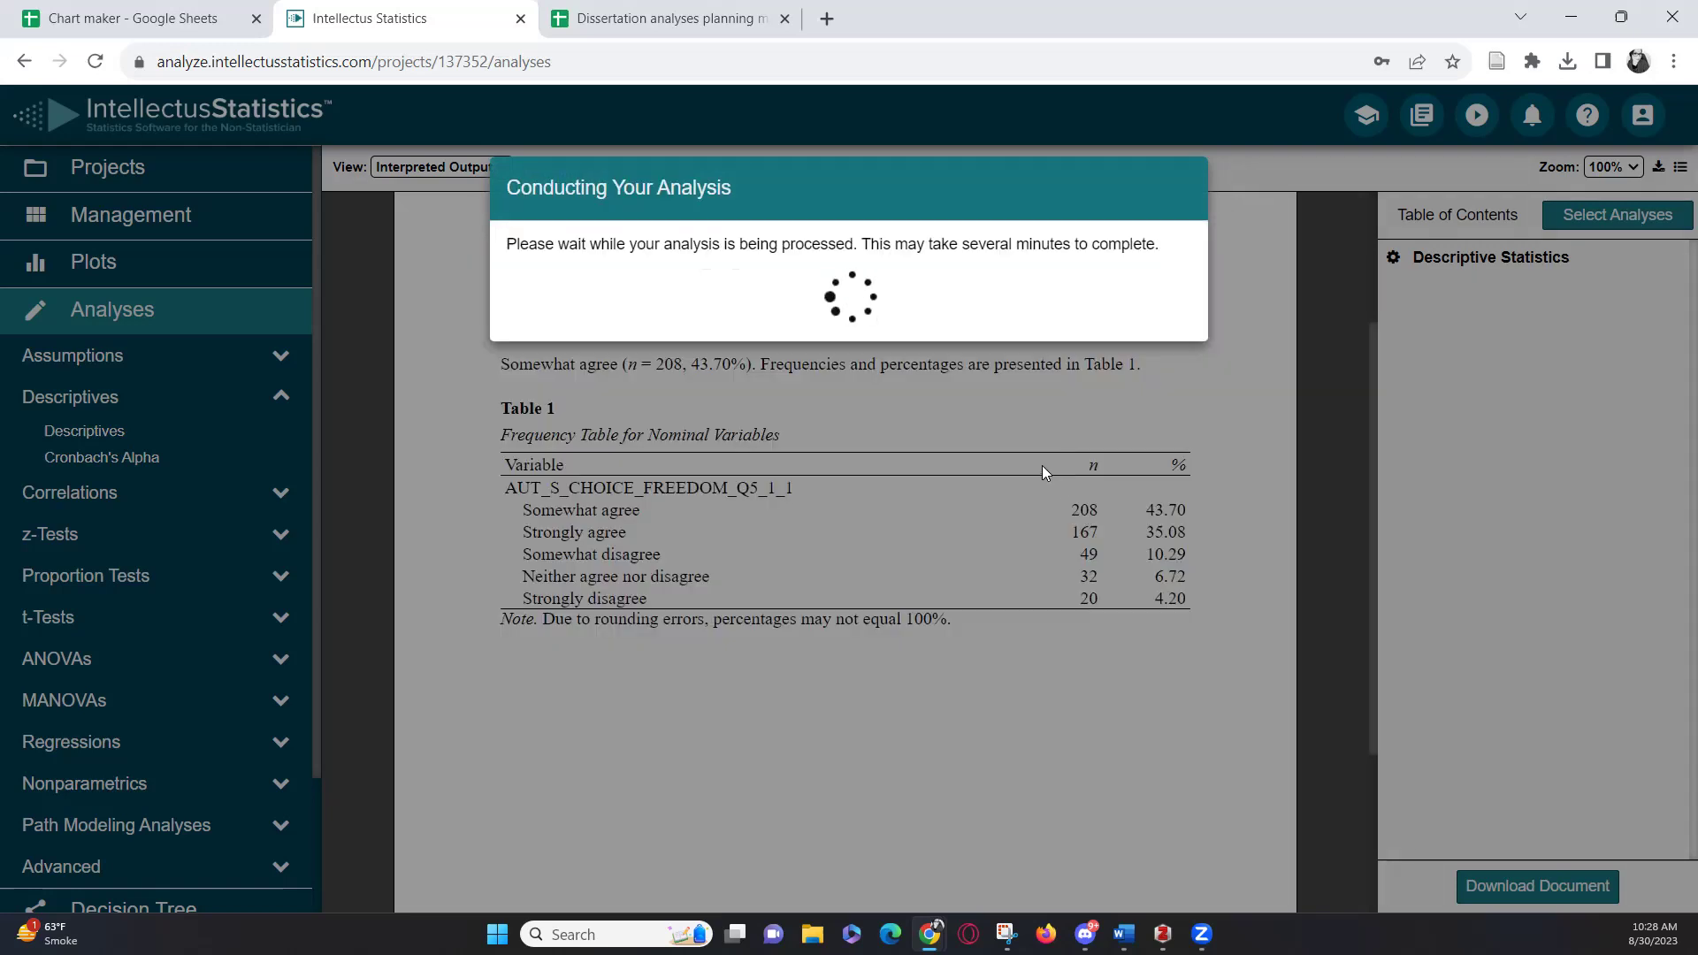
pyautogui.scroll(-1, 998, 573)
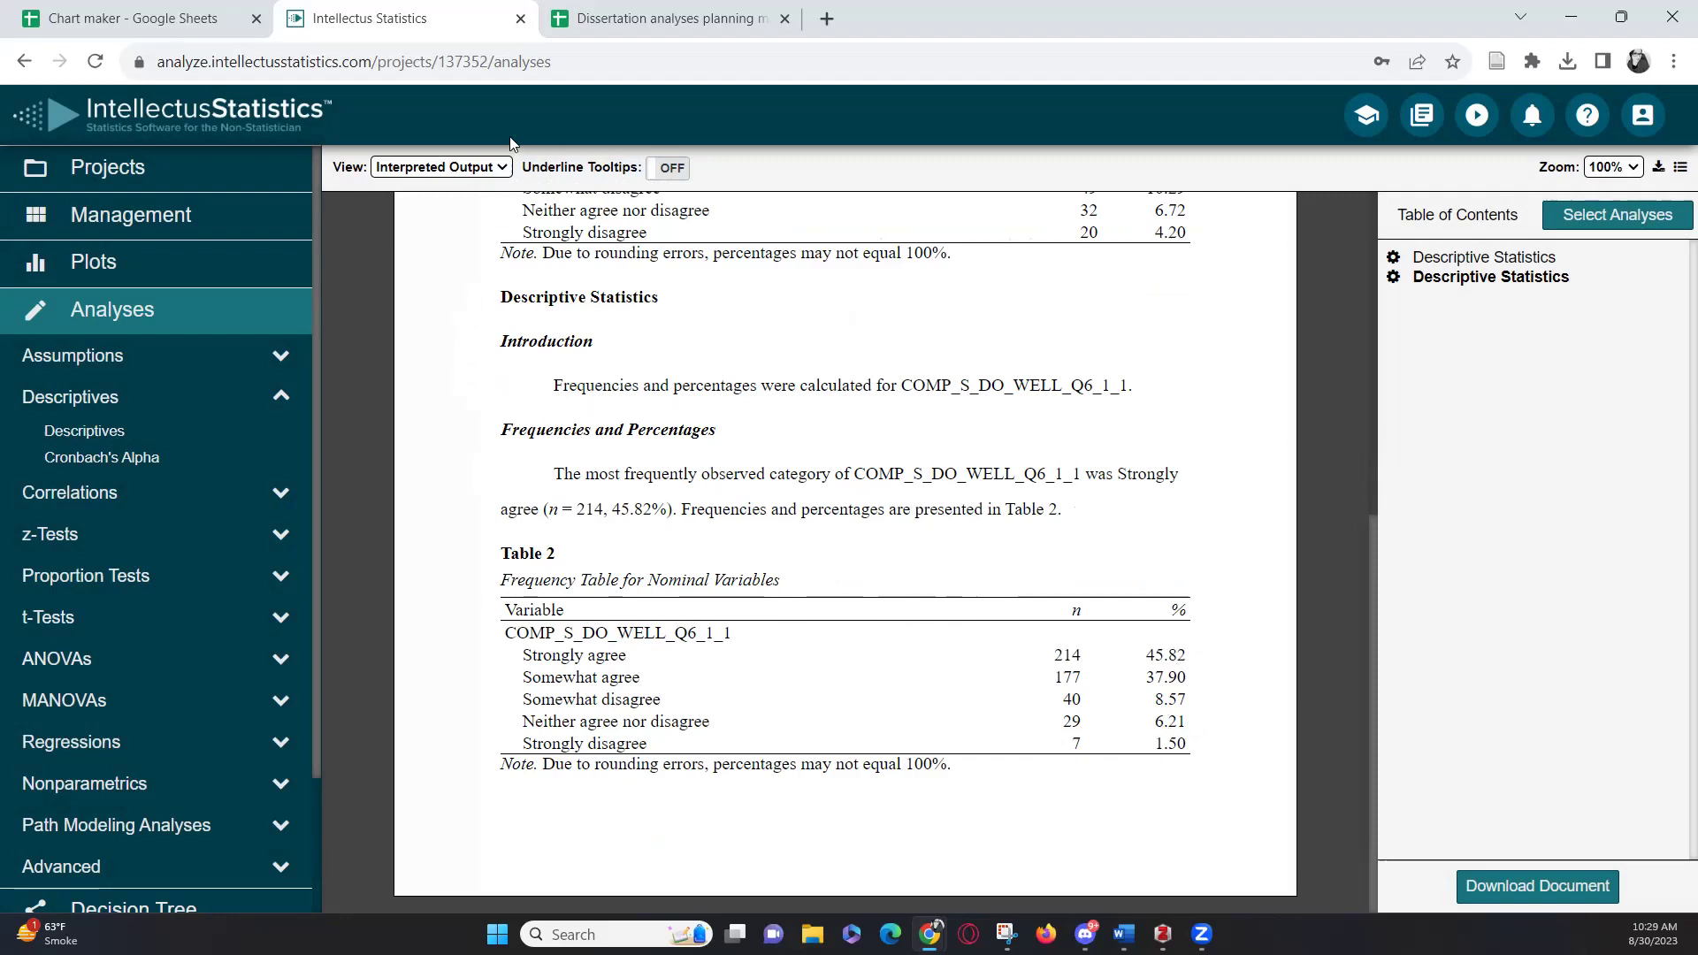
# Toggle the report to Raw Output and back to Interpreted, then select Table 2's frequency rows.
pyautogui.click(485, 168)
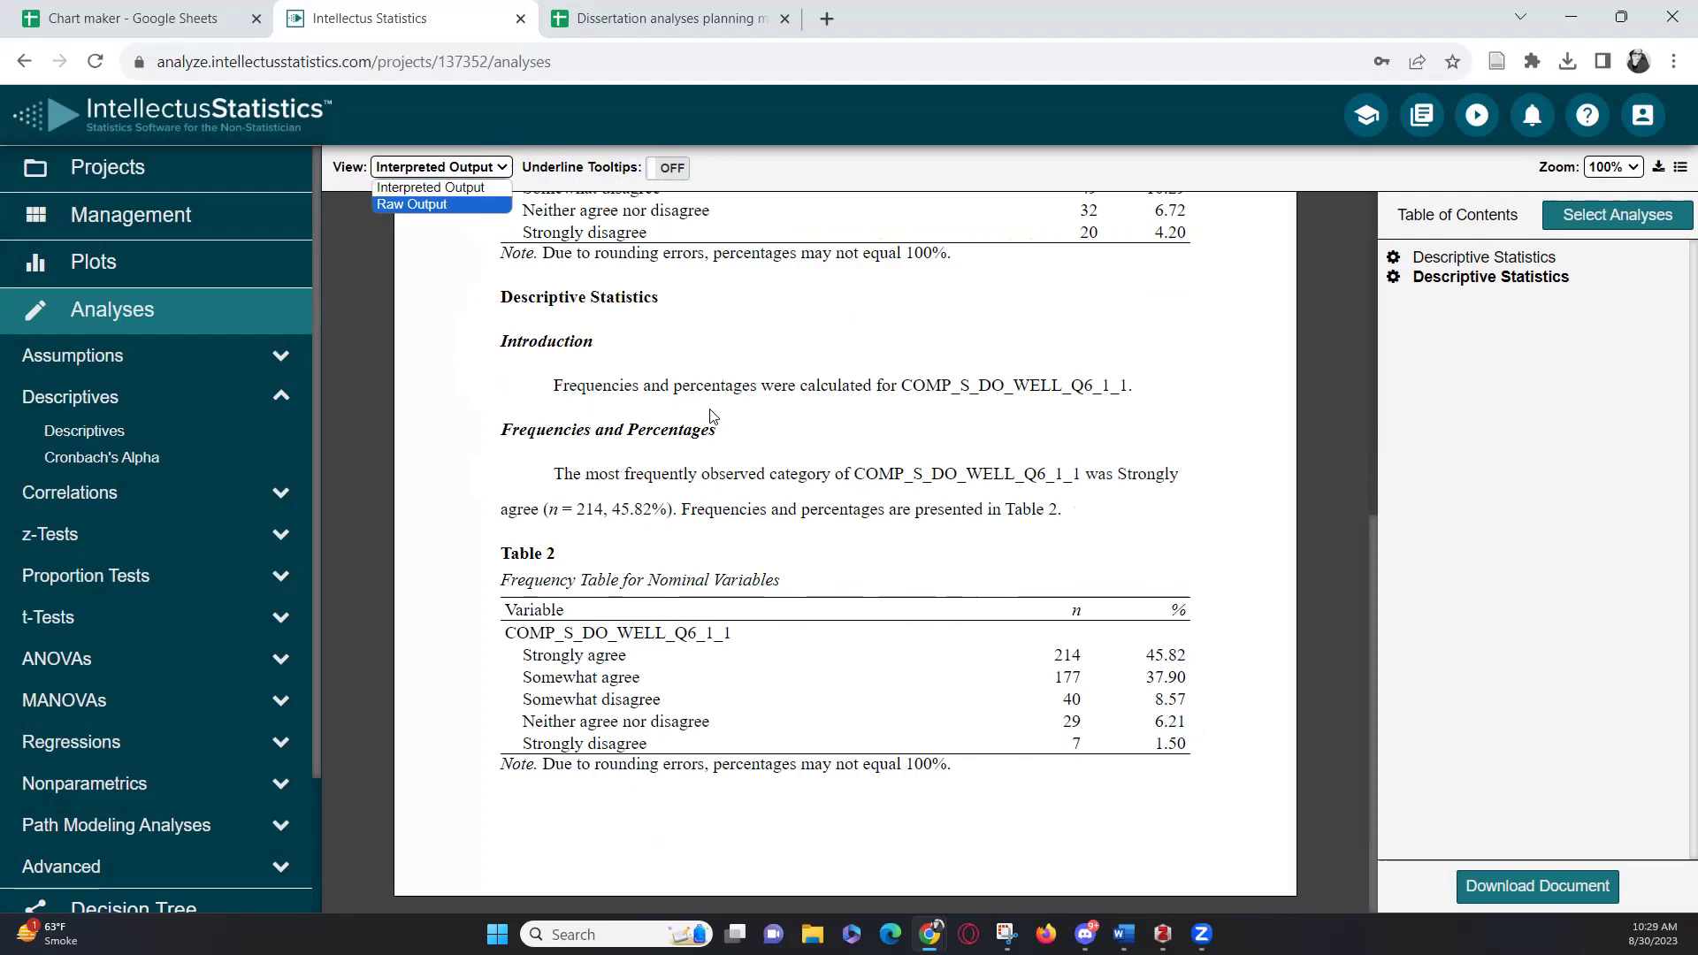
pyautogui.press('Return')
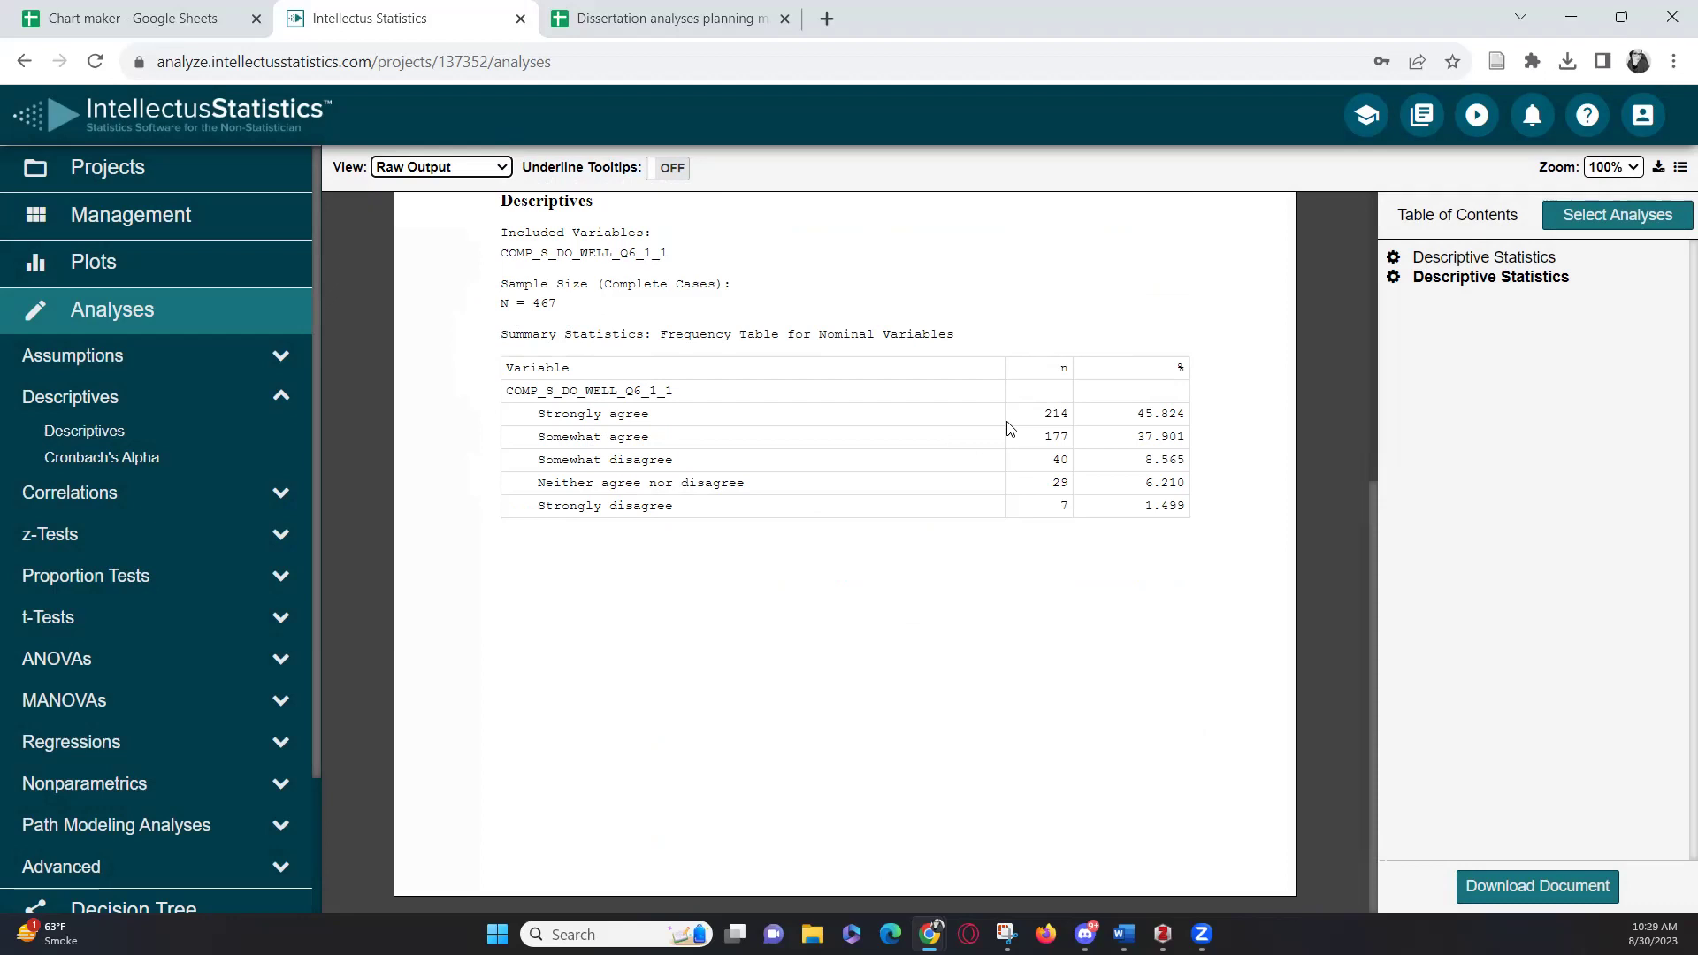
pyautogui.click(469, 176)
pyautogui.click(468, 181)
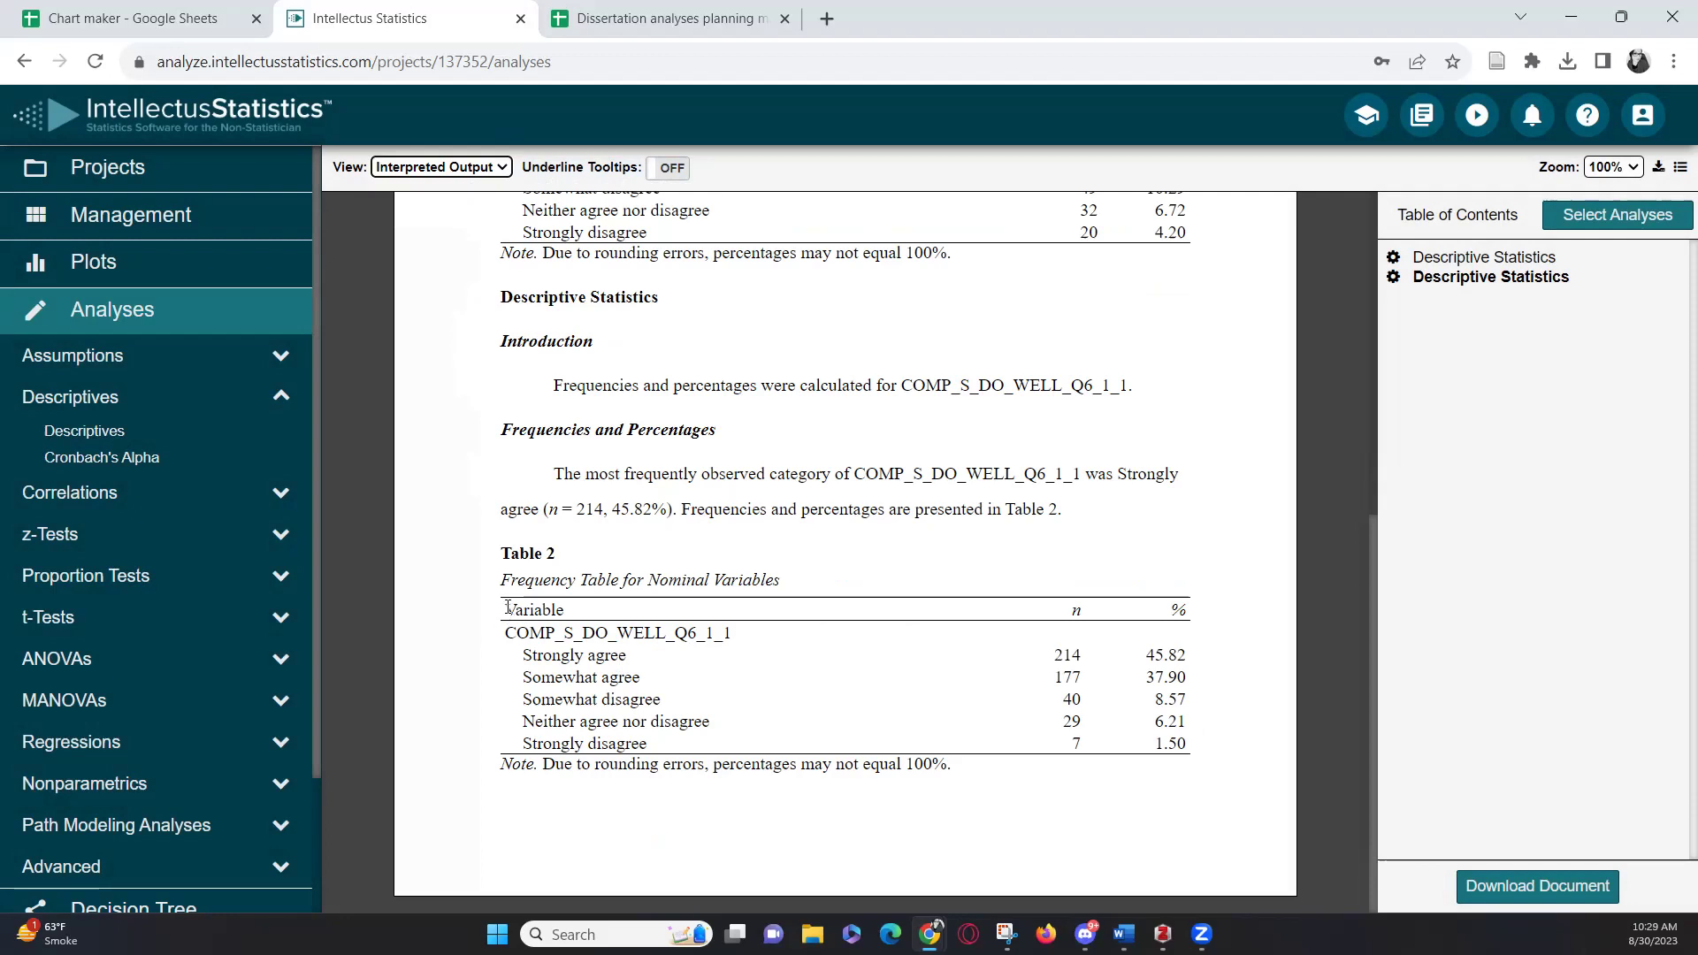
pyautogui.moveTo(508, 633); pyautogui.dragTo(1189, 747)
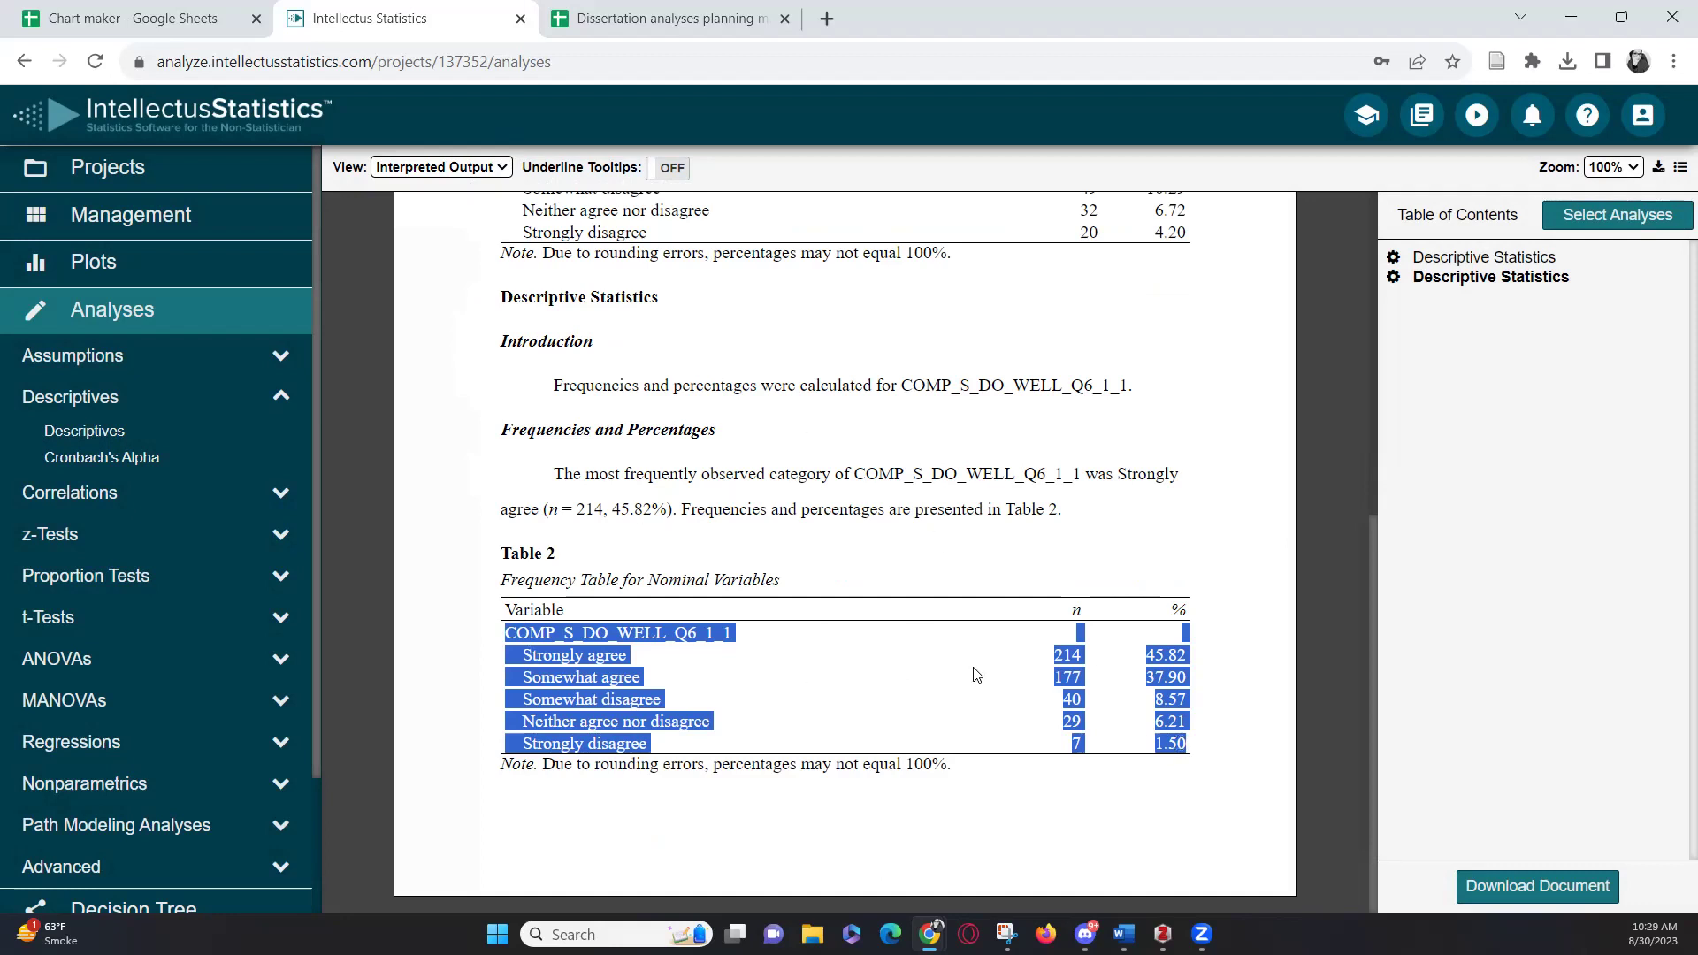
# Paste the COMP_S_DO_WELL_Q6_1_1 frequency table at A1 of the Chart maker sheet.
pyautogui.click(171, 23)
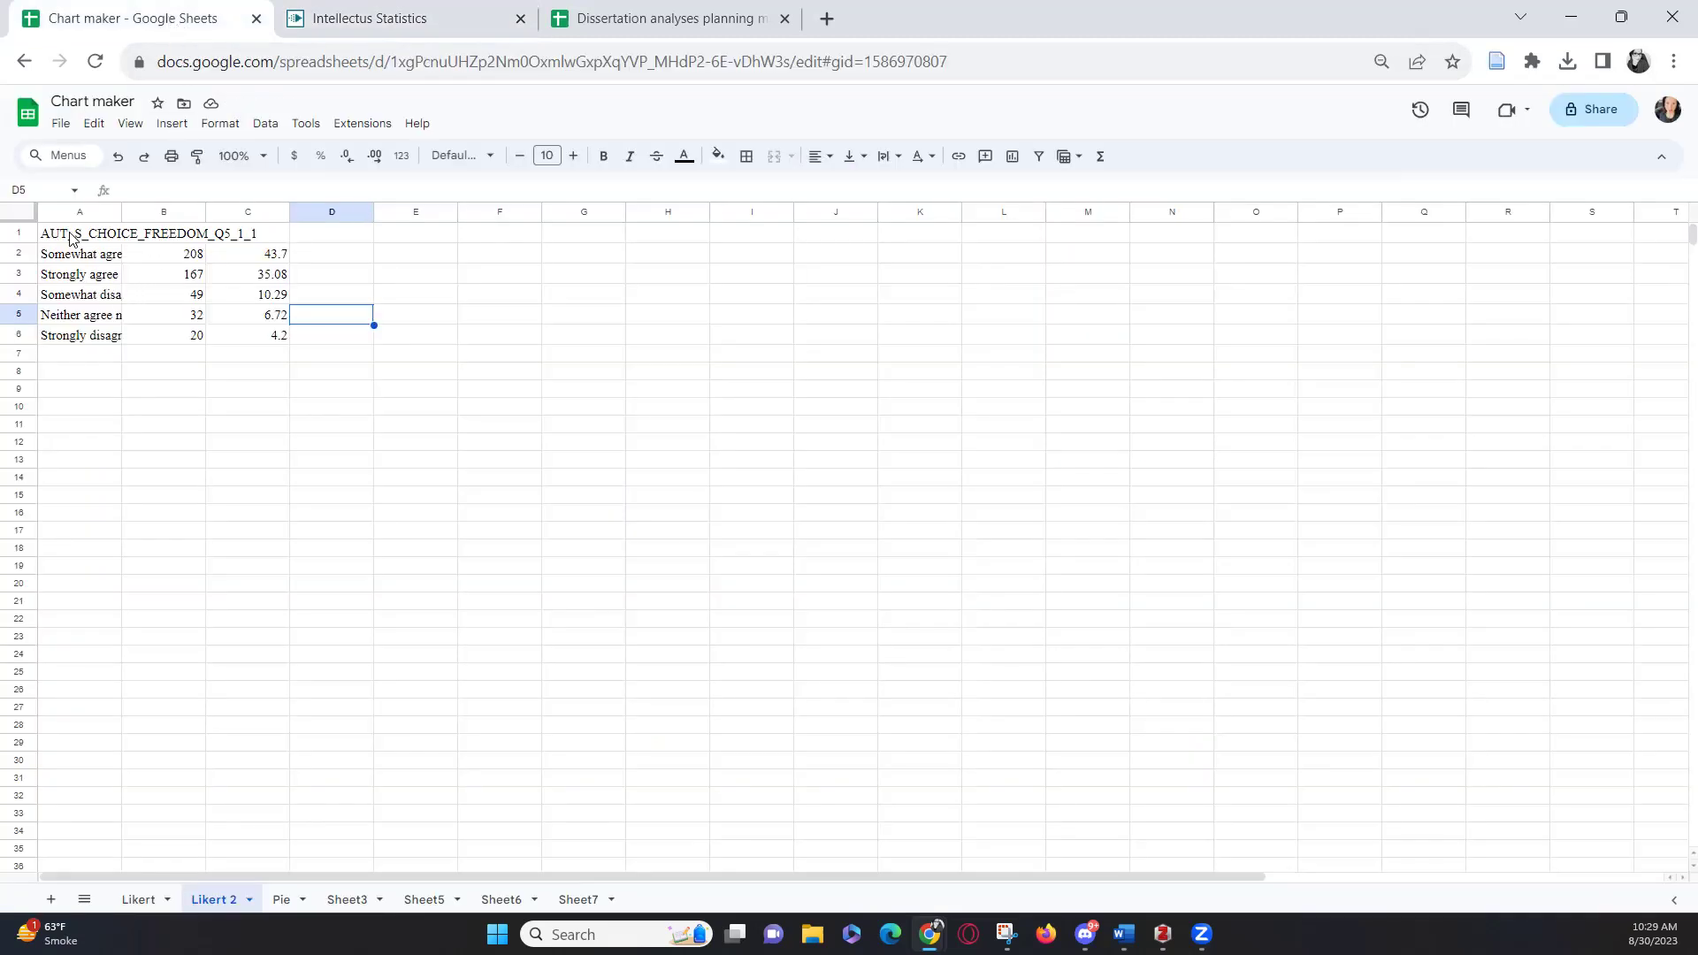
pyautogui.hotkey('ctrl', 'Home')
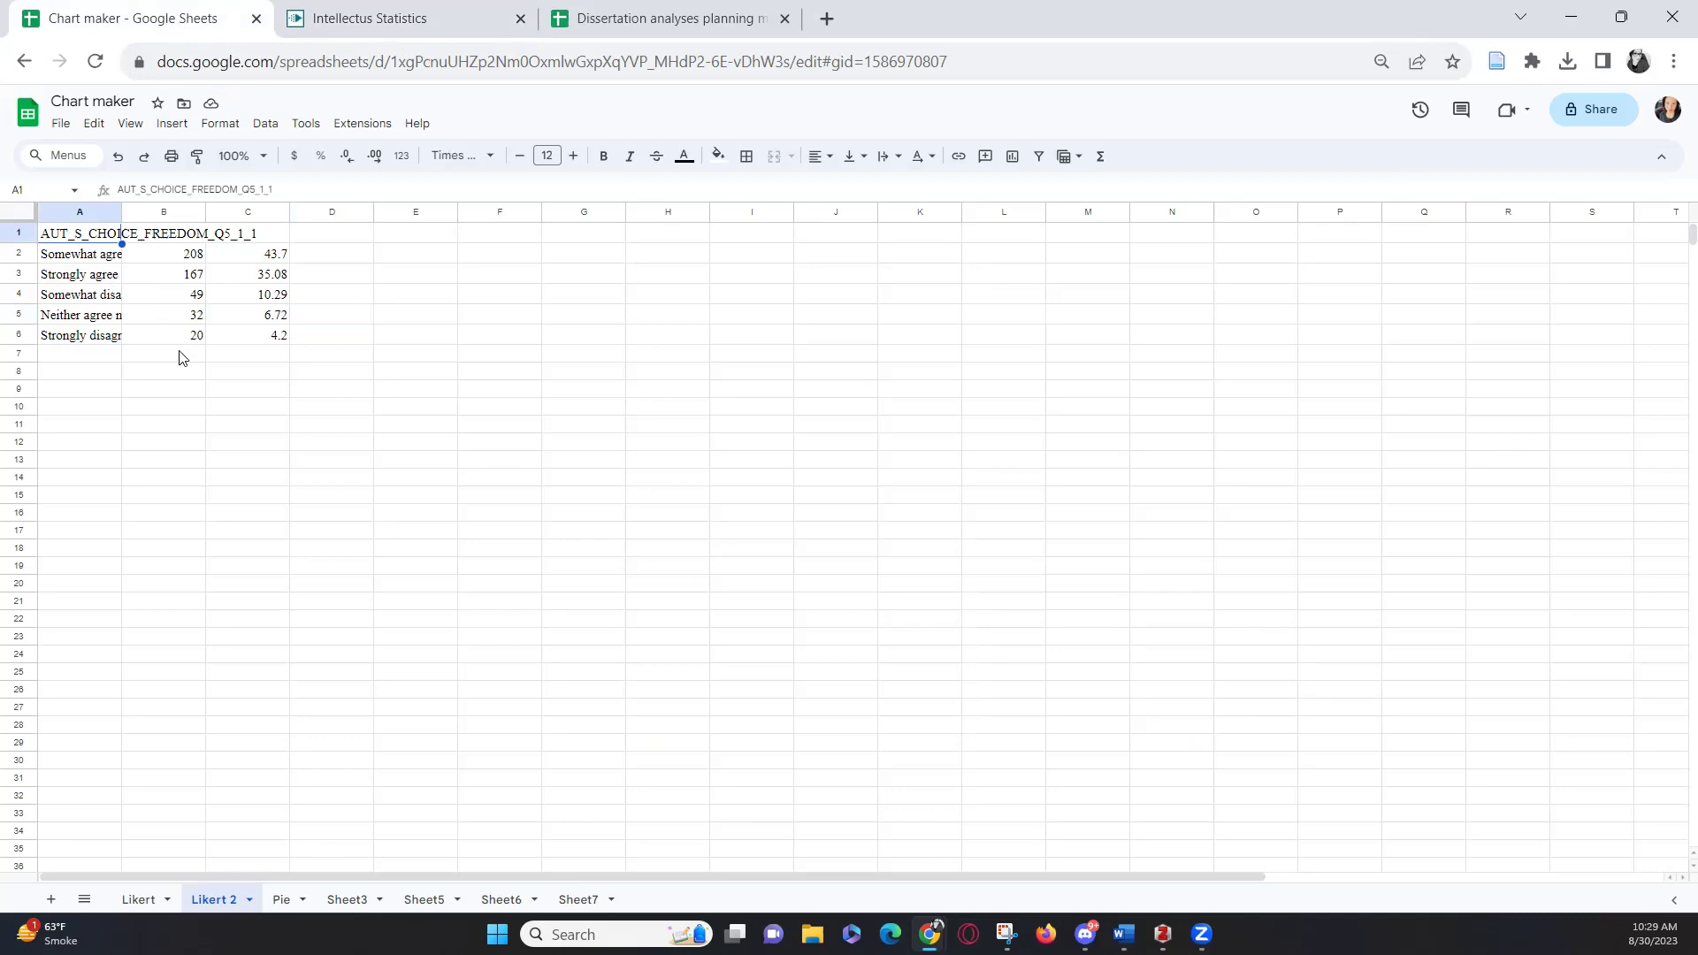
pyautogui.write('COMP_S_DO_WELL_Q6_1_1 Strongly agree\t214\t45.82 Somewhat agree\t177\t37.9 Somewhat disagree\t40\t8.57 Neither agree nor disagree\t29\t6.21 Strongly disagree\t7\t1.5')
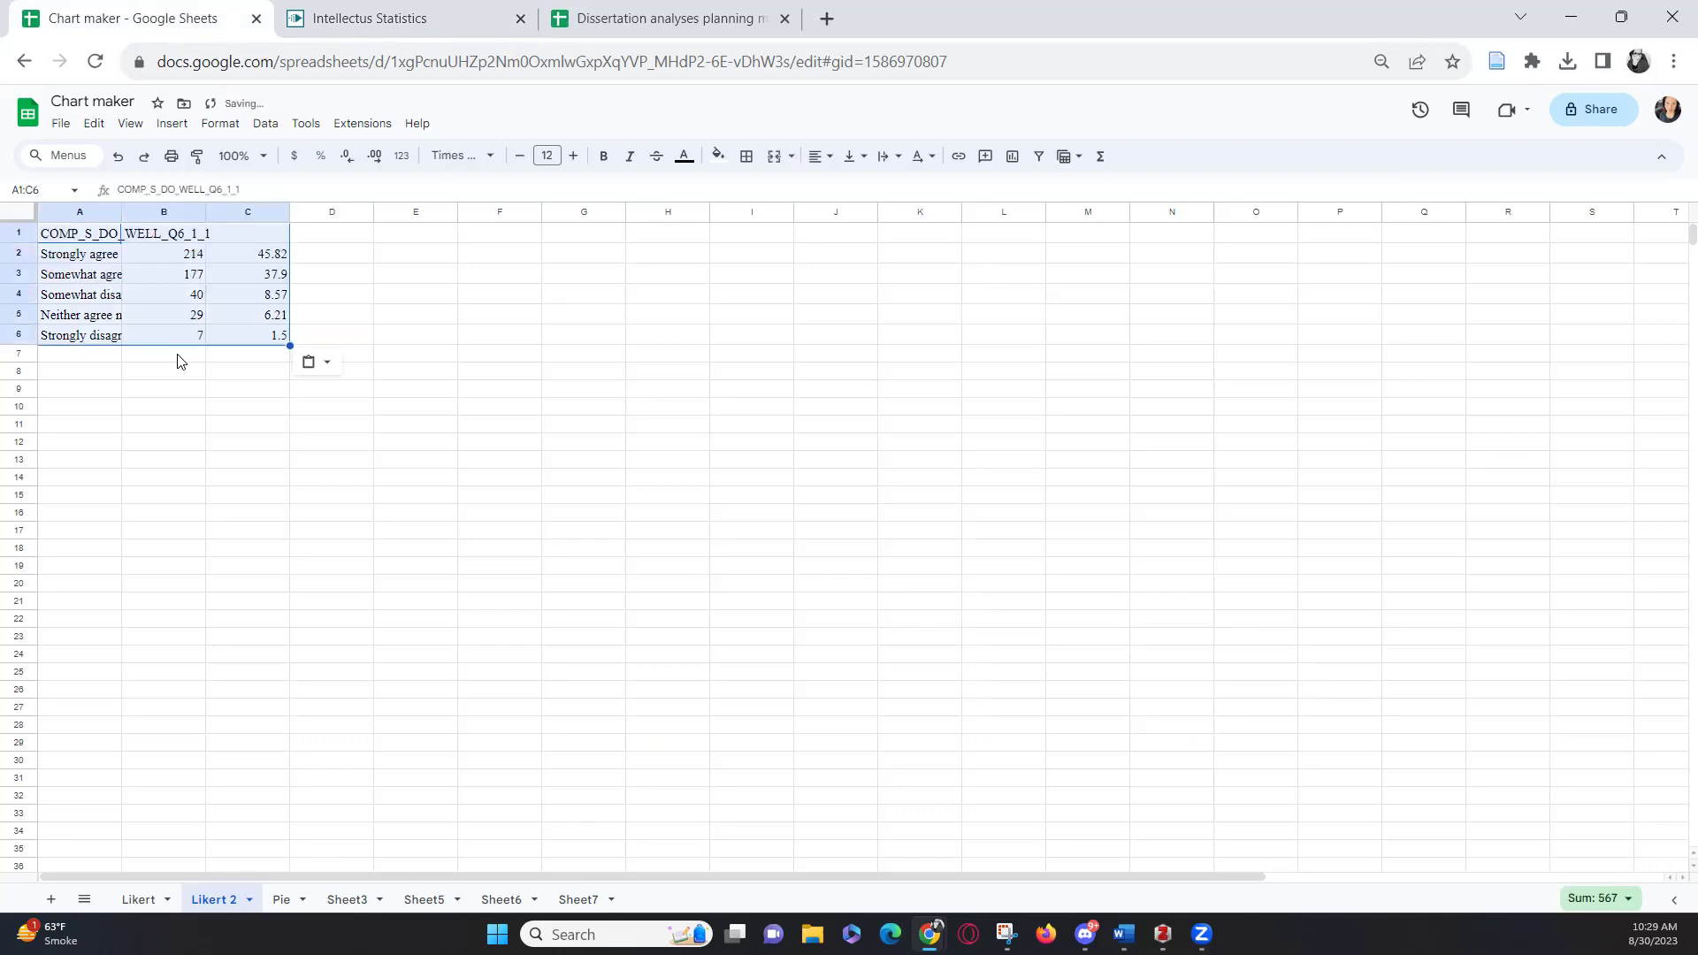
# Insert a bar chart from the table and remove the C1:C6 percentage series.
pyautogui.click(172, 122)
pyautogui.click(208, 299)
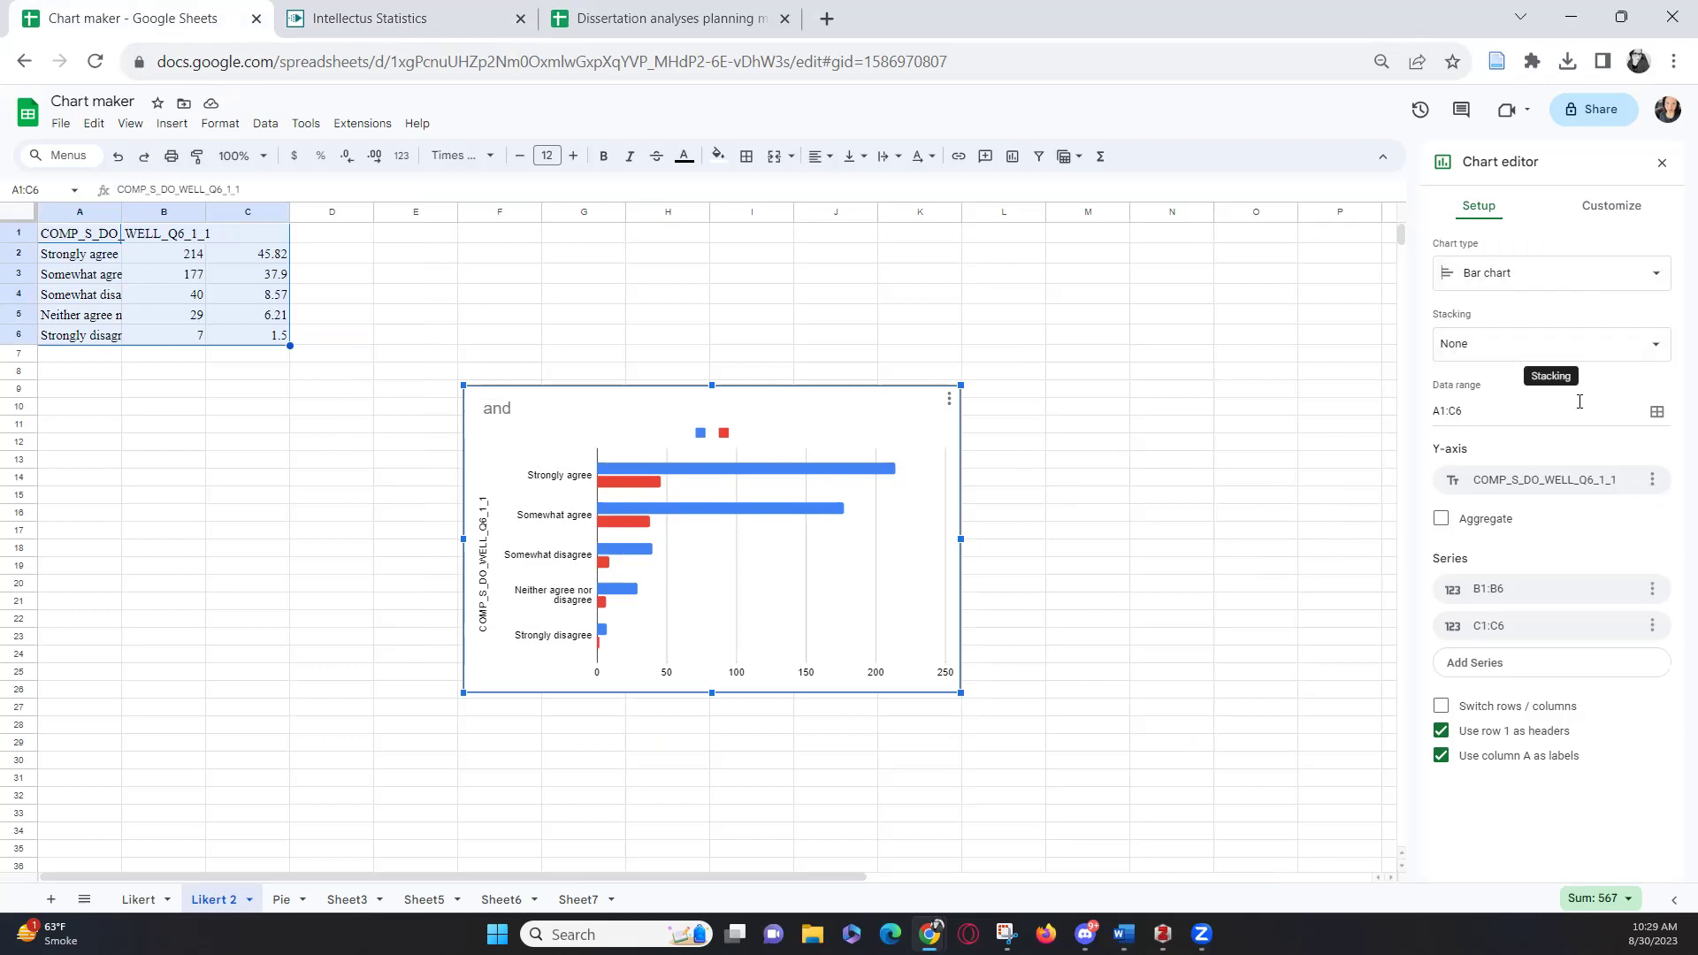
pyautogui.click(1651, 628)
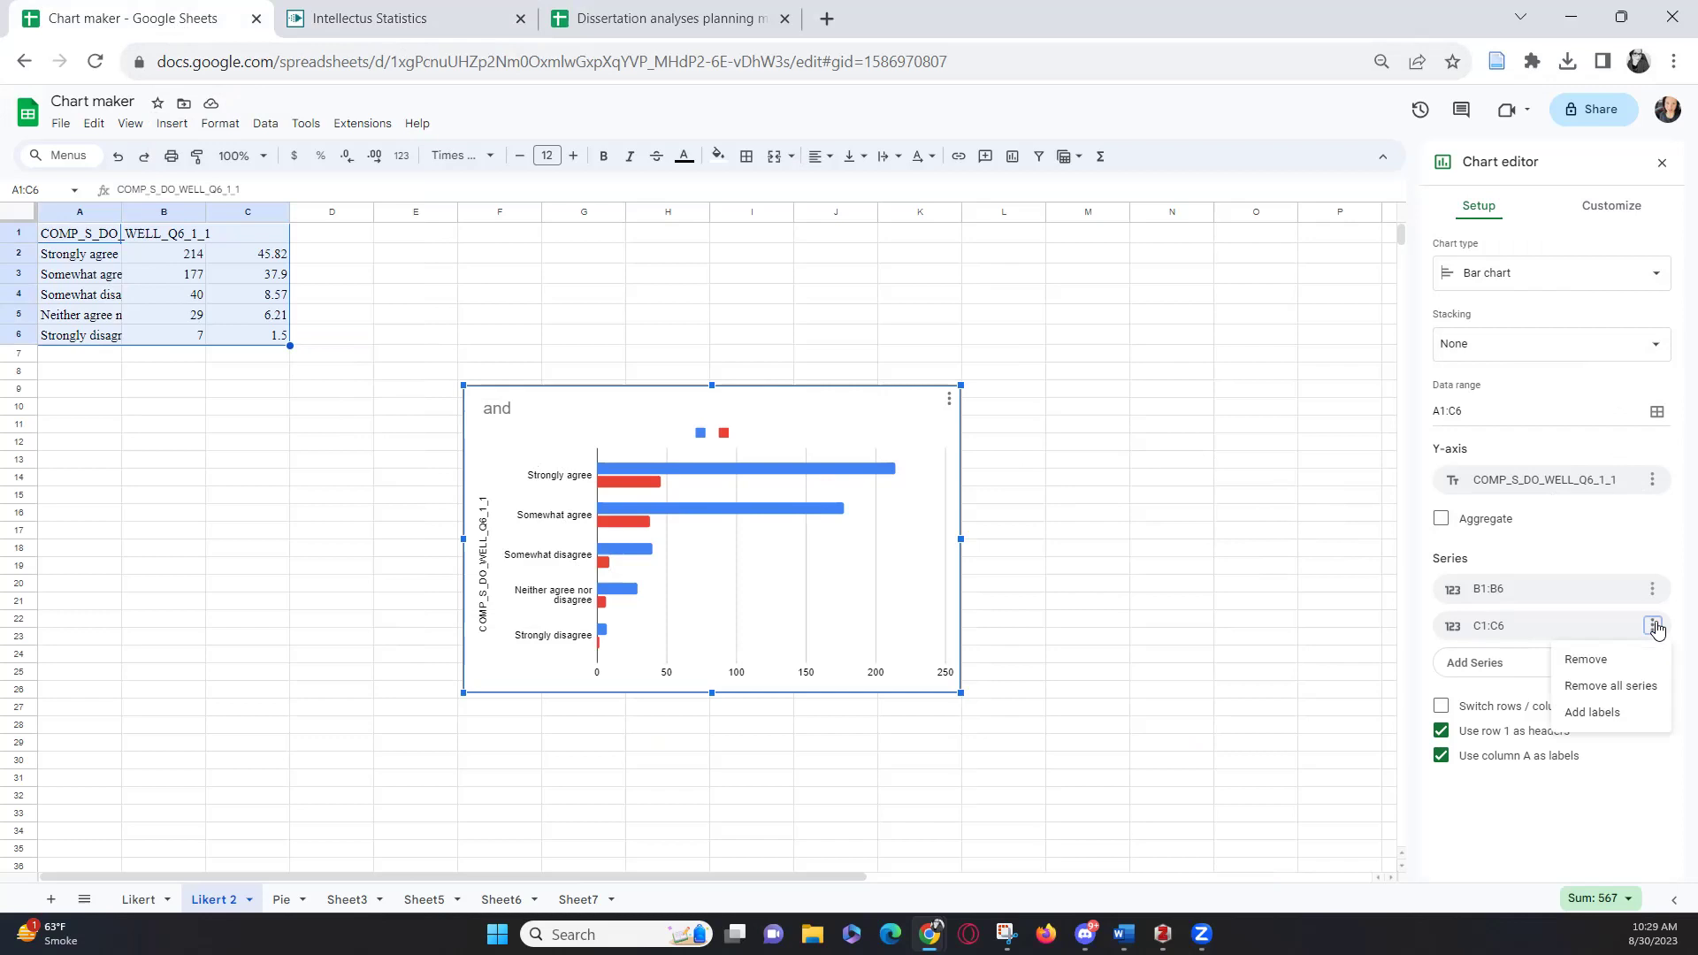
pyautogui.click(1617, 663)
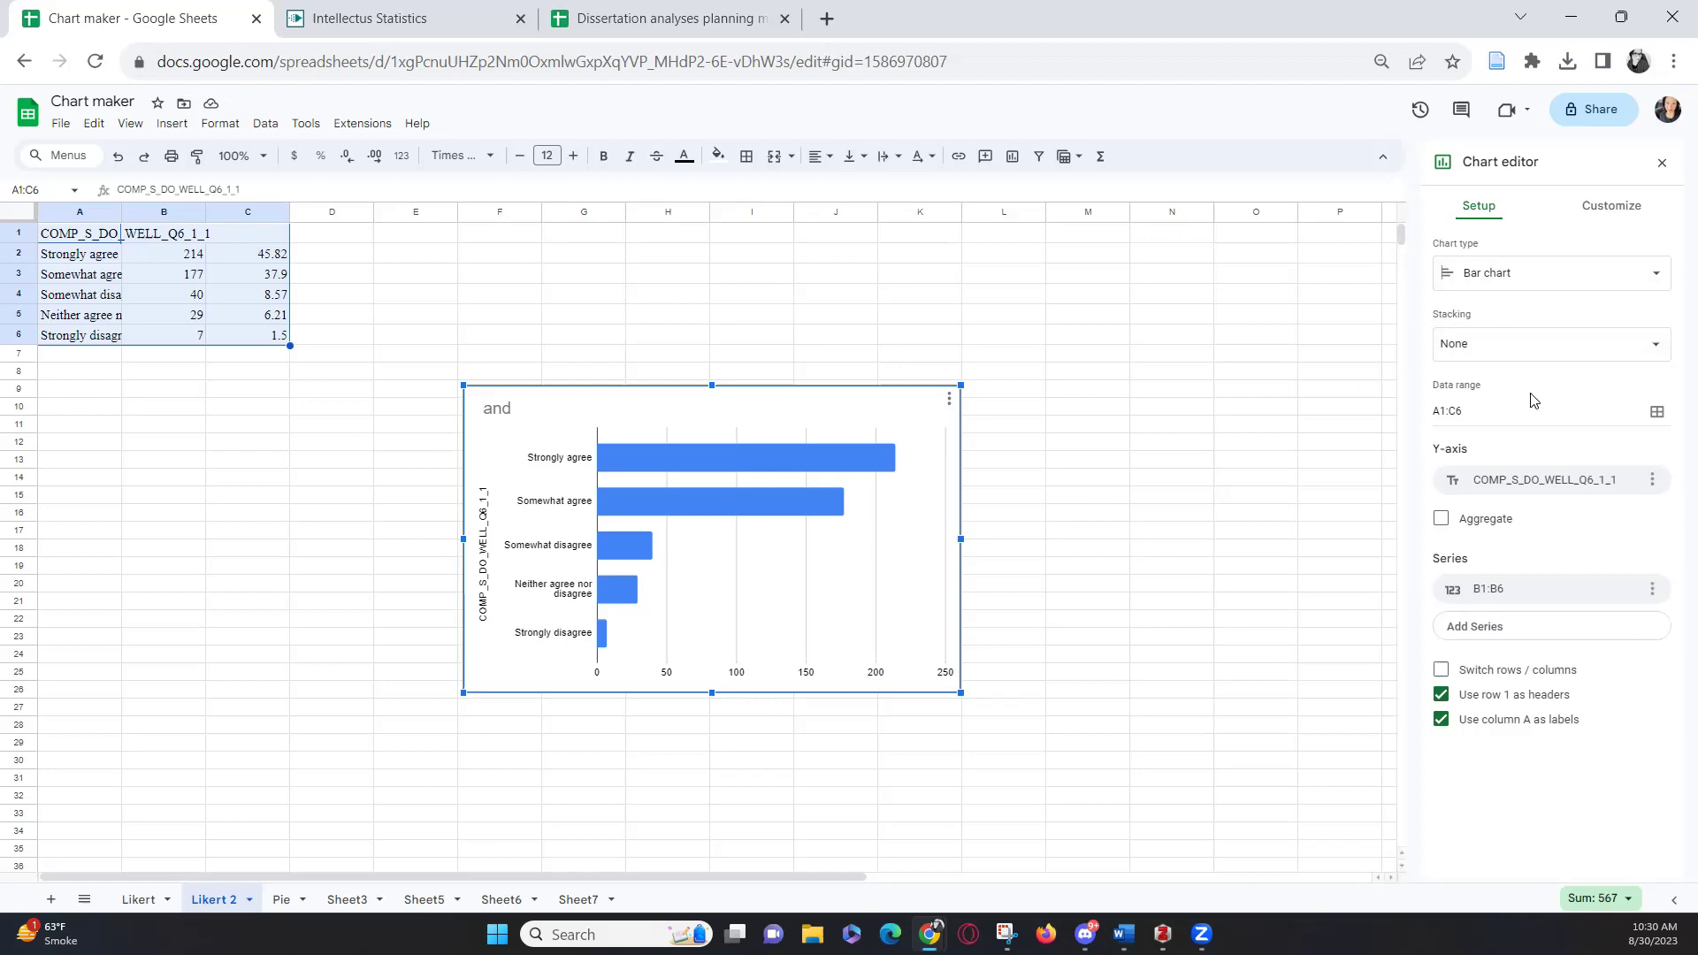
# Replace the chart title with 'Competence Question 1', sized 14 and coloured black.
pyautogui.click(1632, 220)
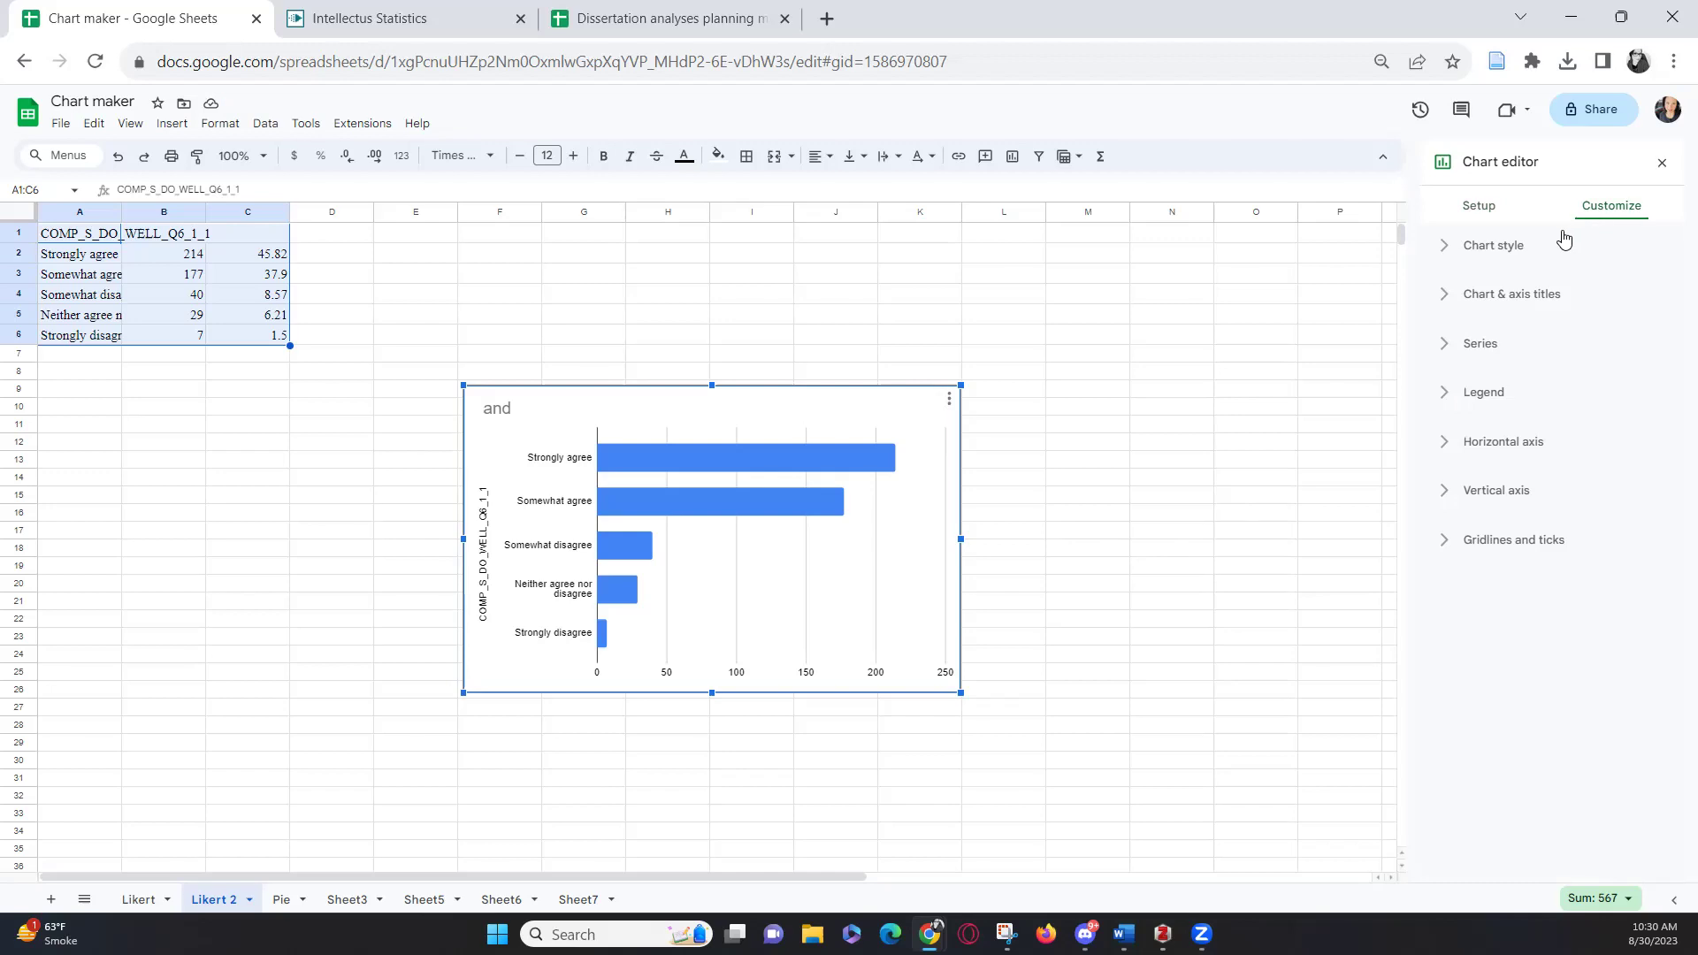
pyautogui.click(1445, 304)
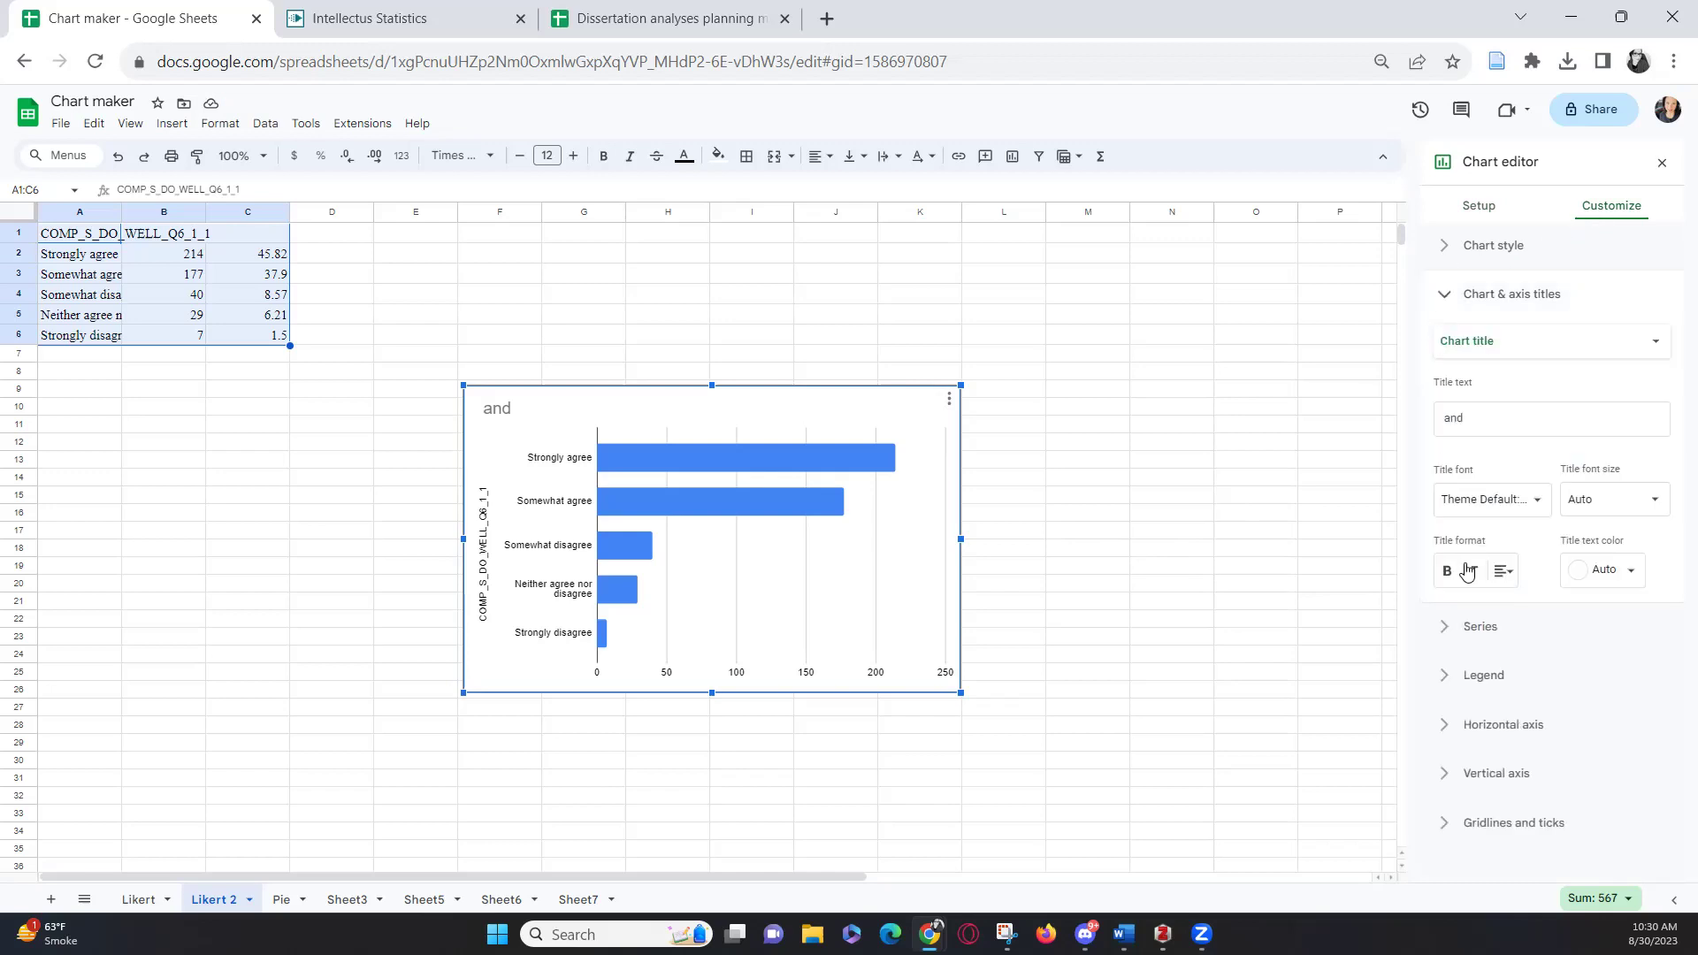
pyautogui.click(1455, 418)
pyautogui.doubleClick(1456, 418)
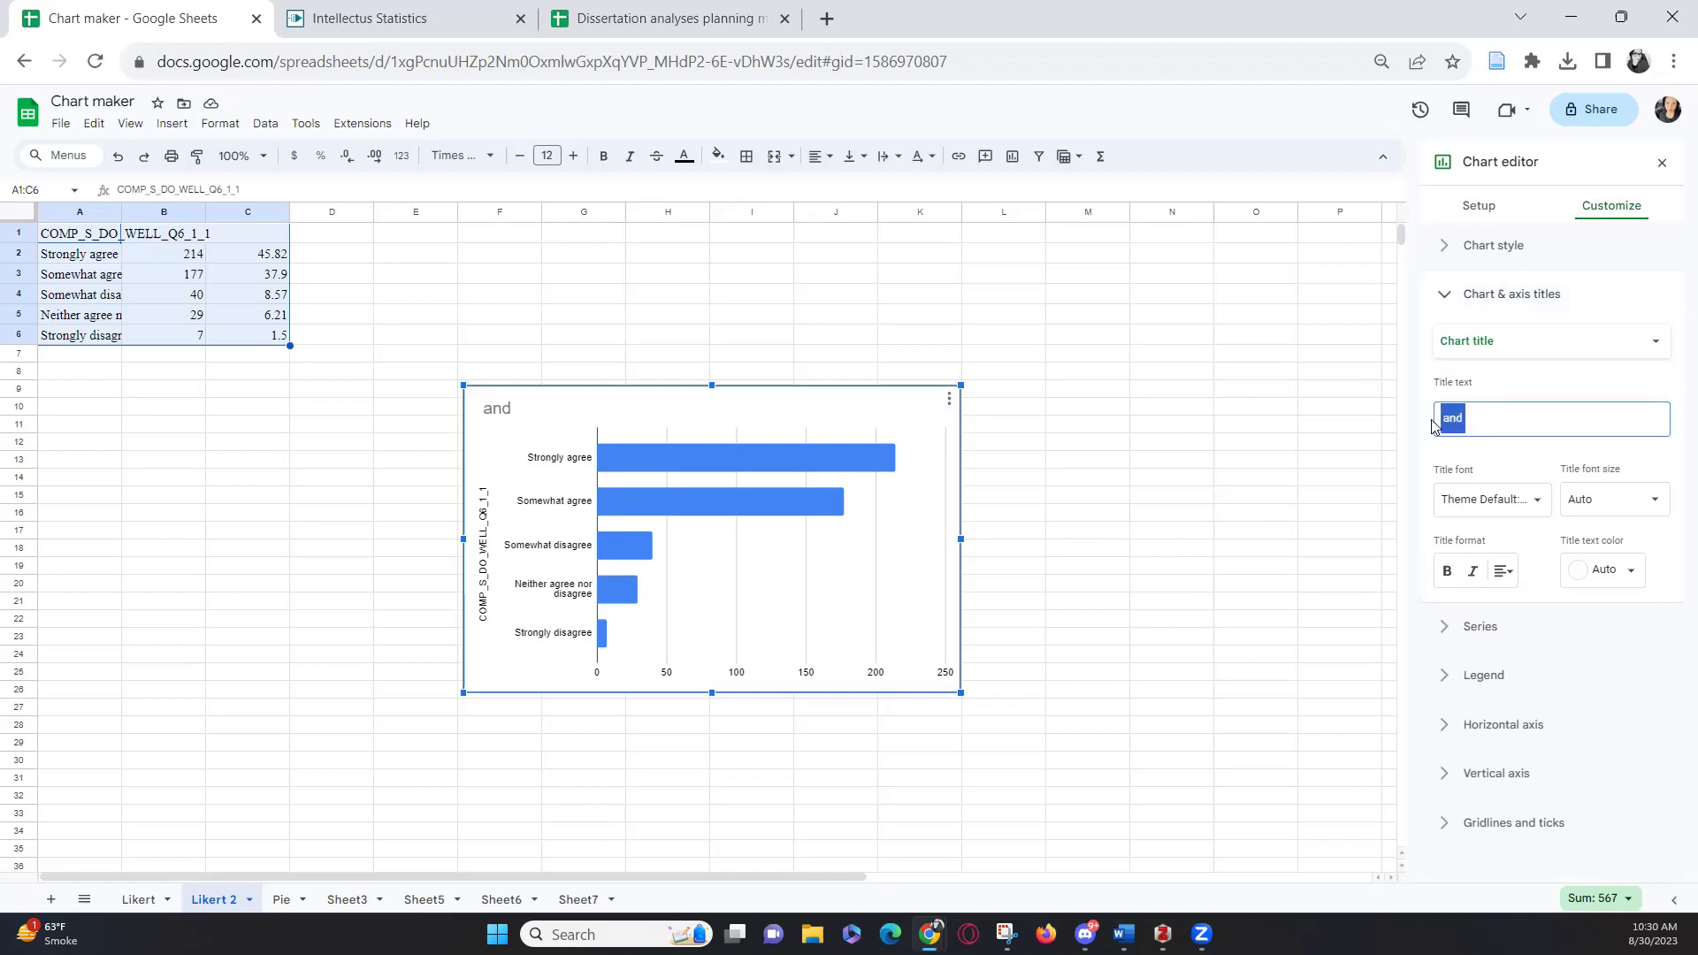
pyautogui.write('Competence Question 1')
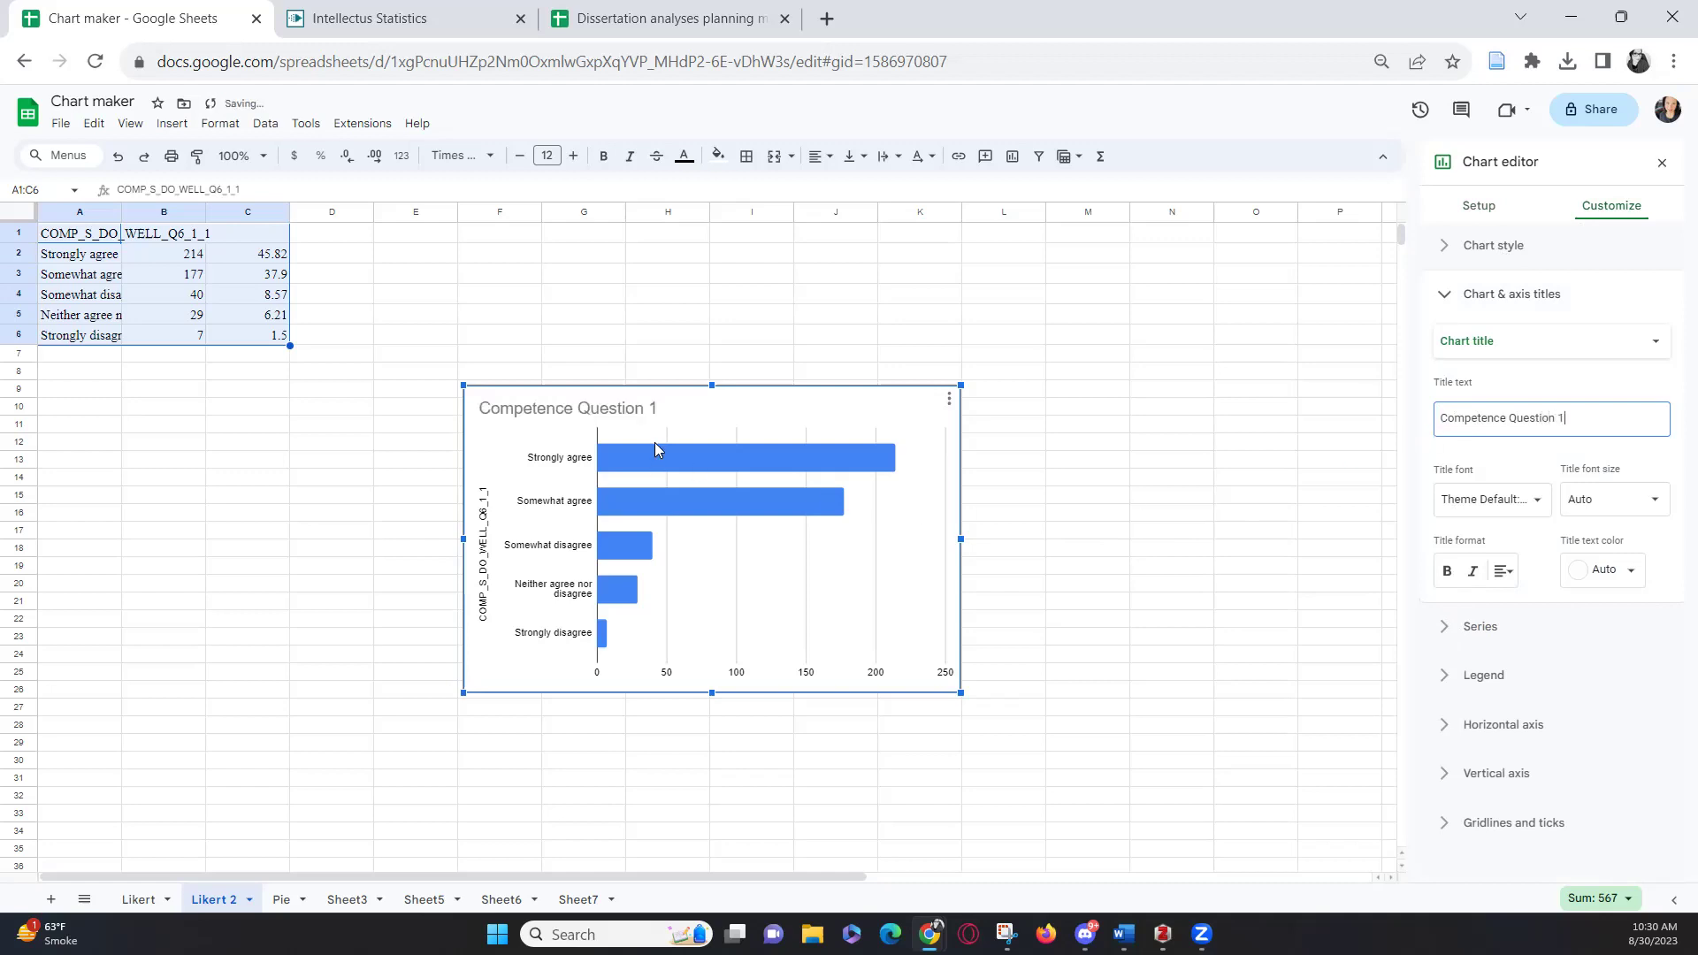
pyautogui.click(653, 410)
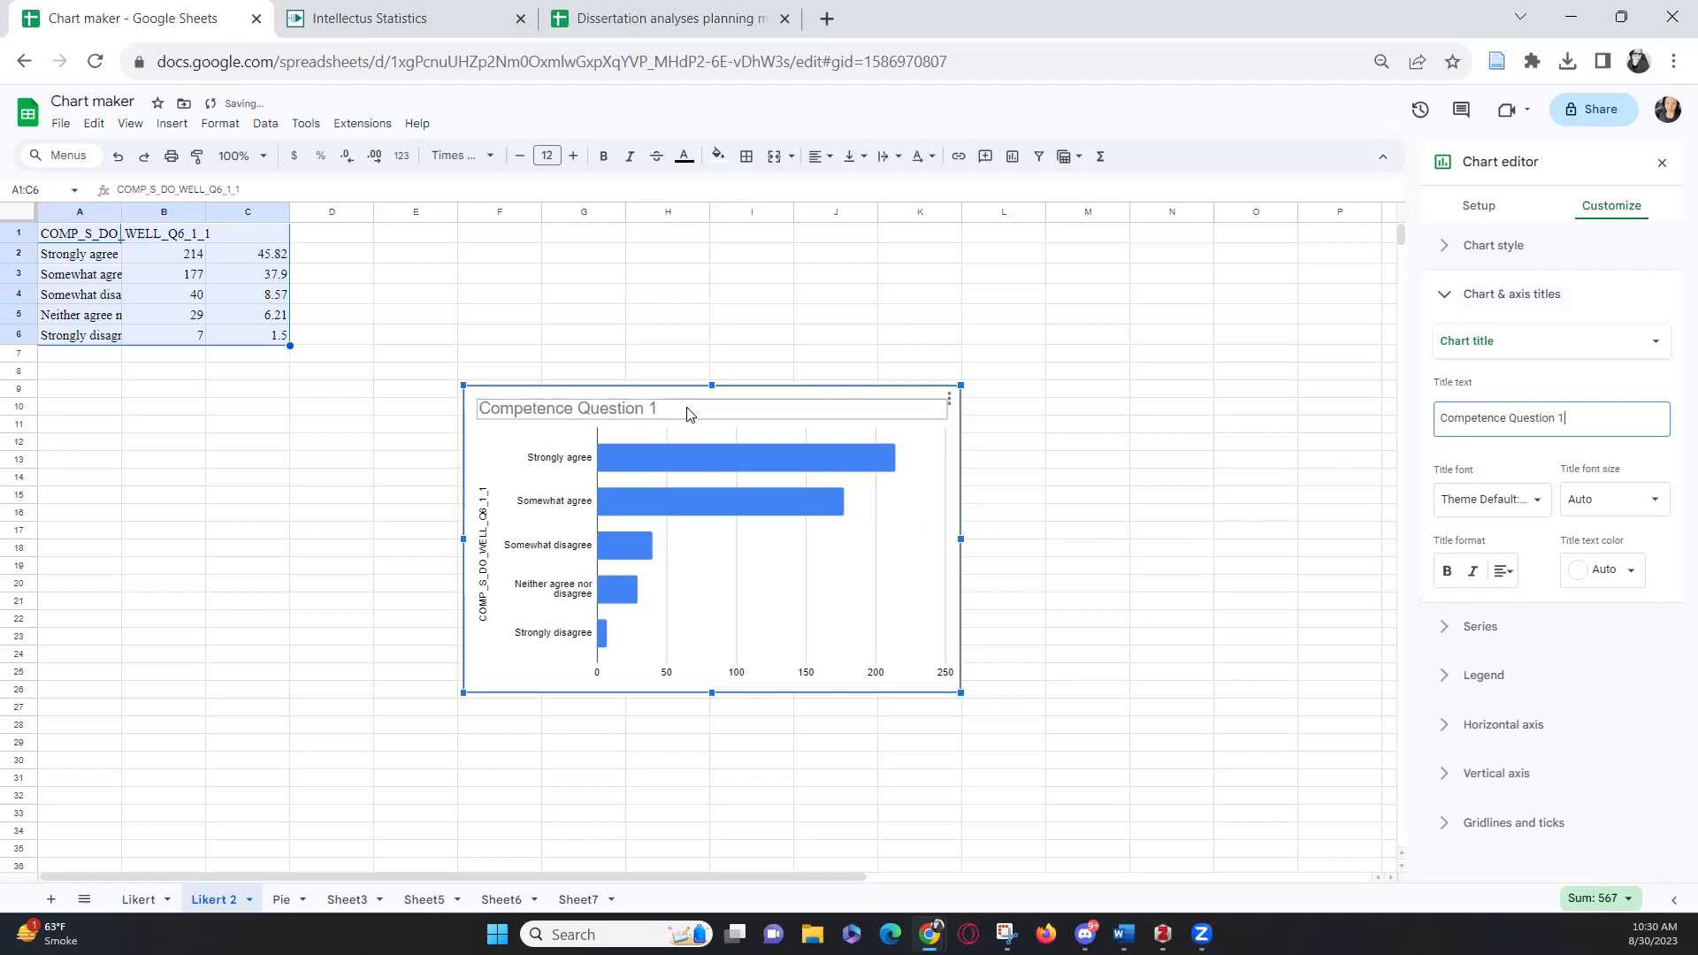
pyautogui.click(1653, 501)
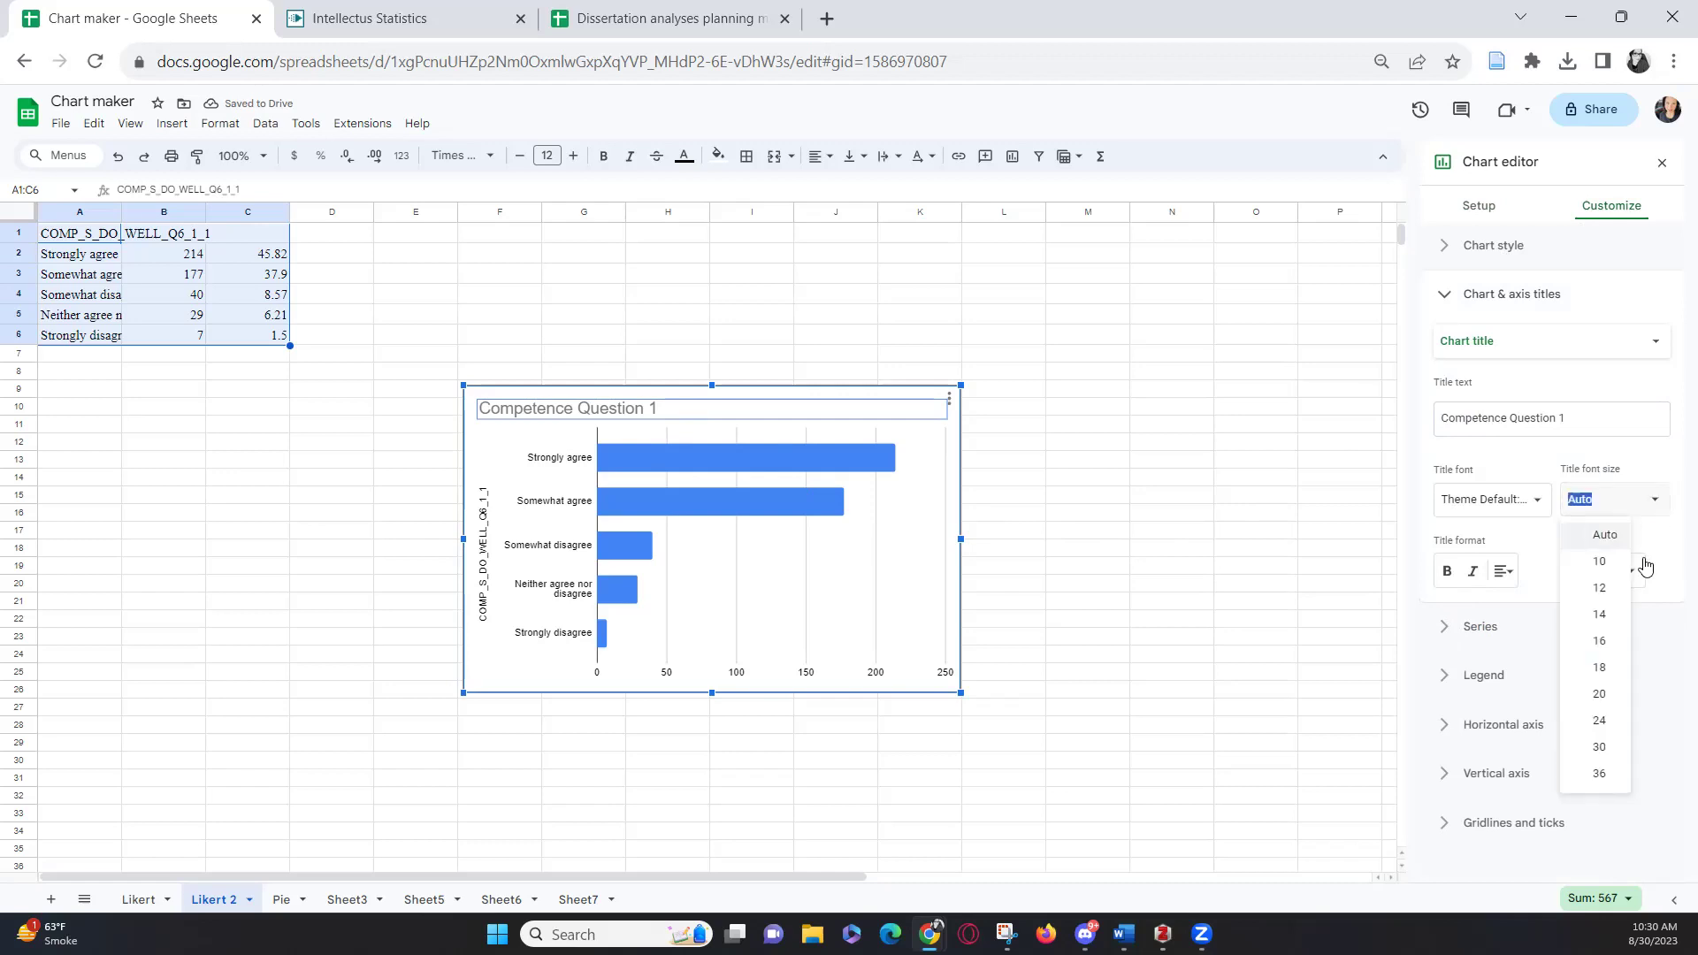
pyautogui.click(1608, 616)
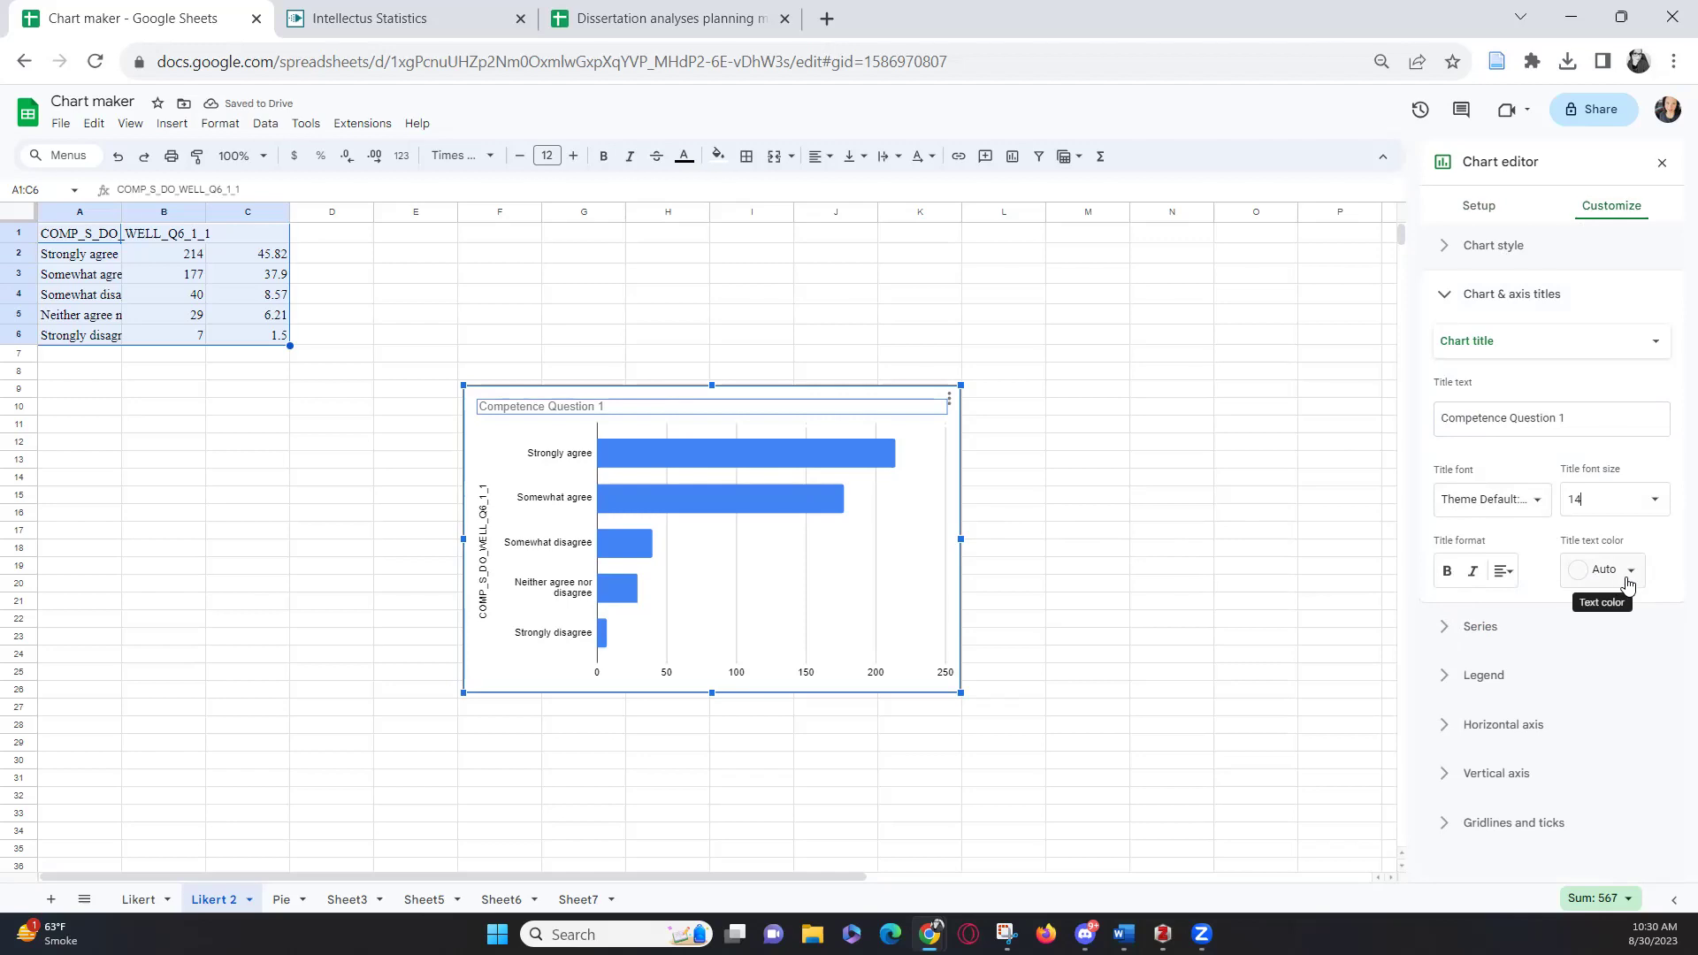
pyautogui.click(1581, 572)
pyautogui.click(1470, 636)
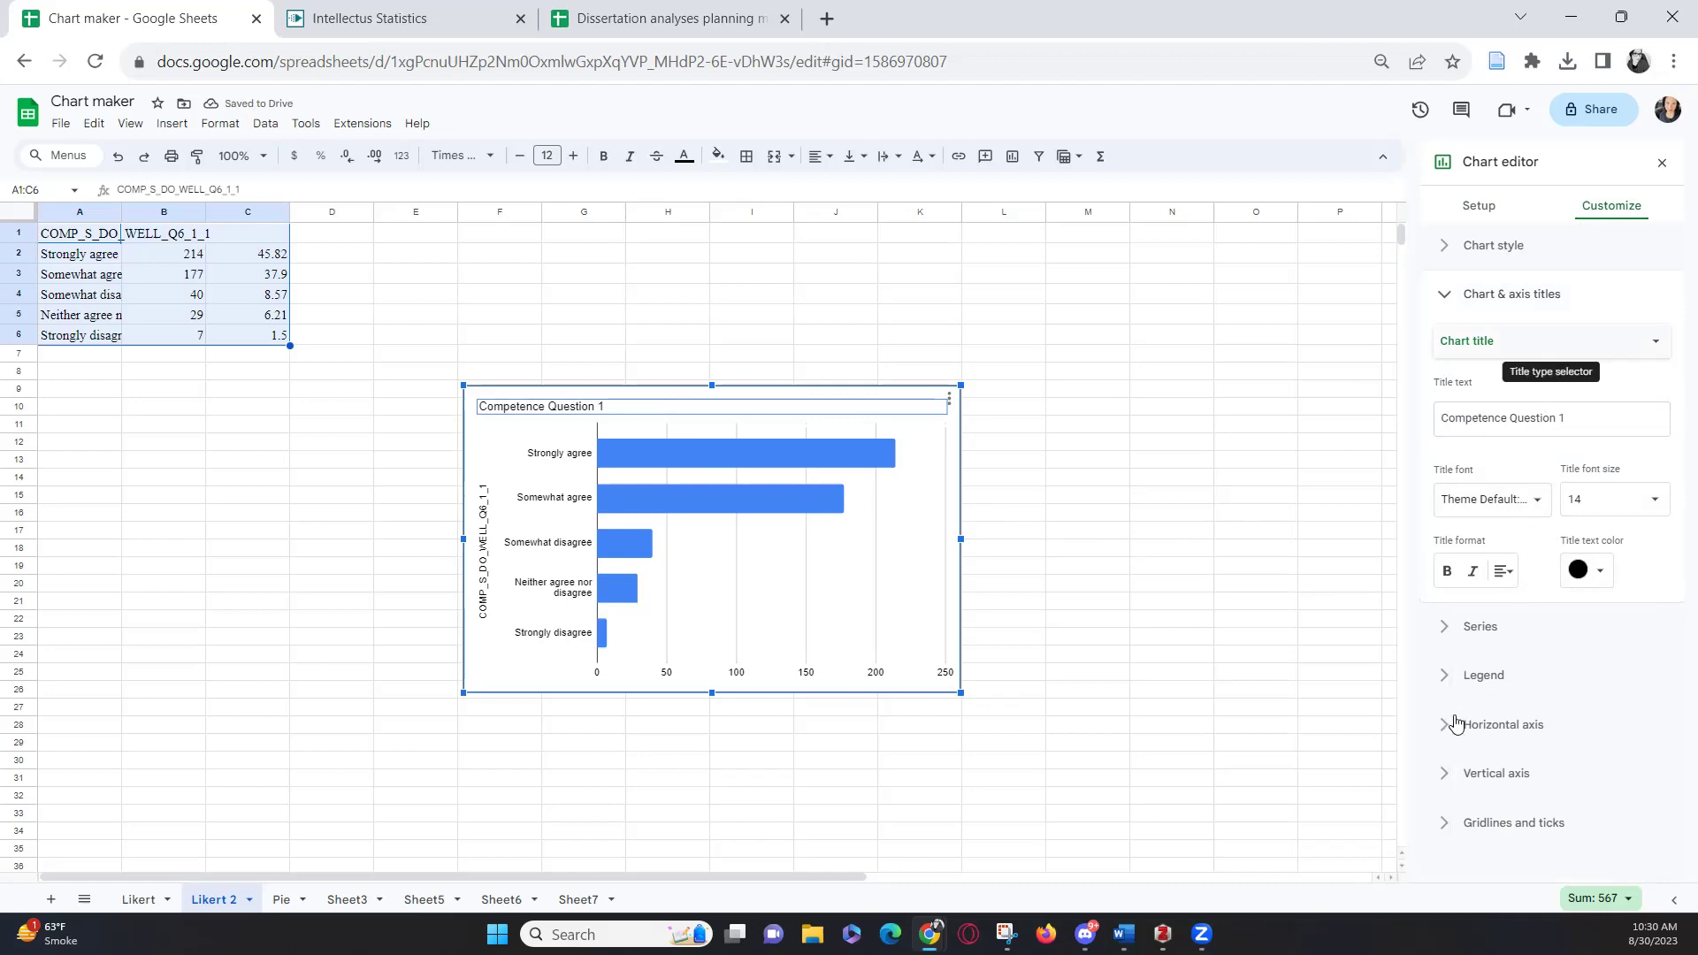
# Fill the bar series blue at 100% opacity.
pyautogui.click(1442, 630)
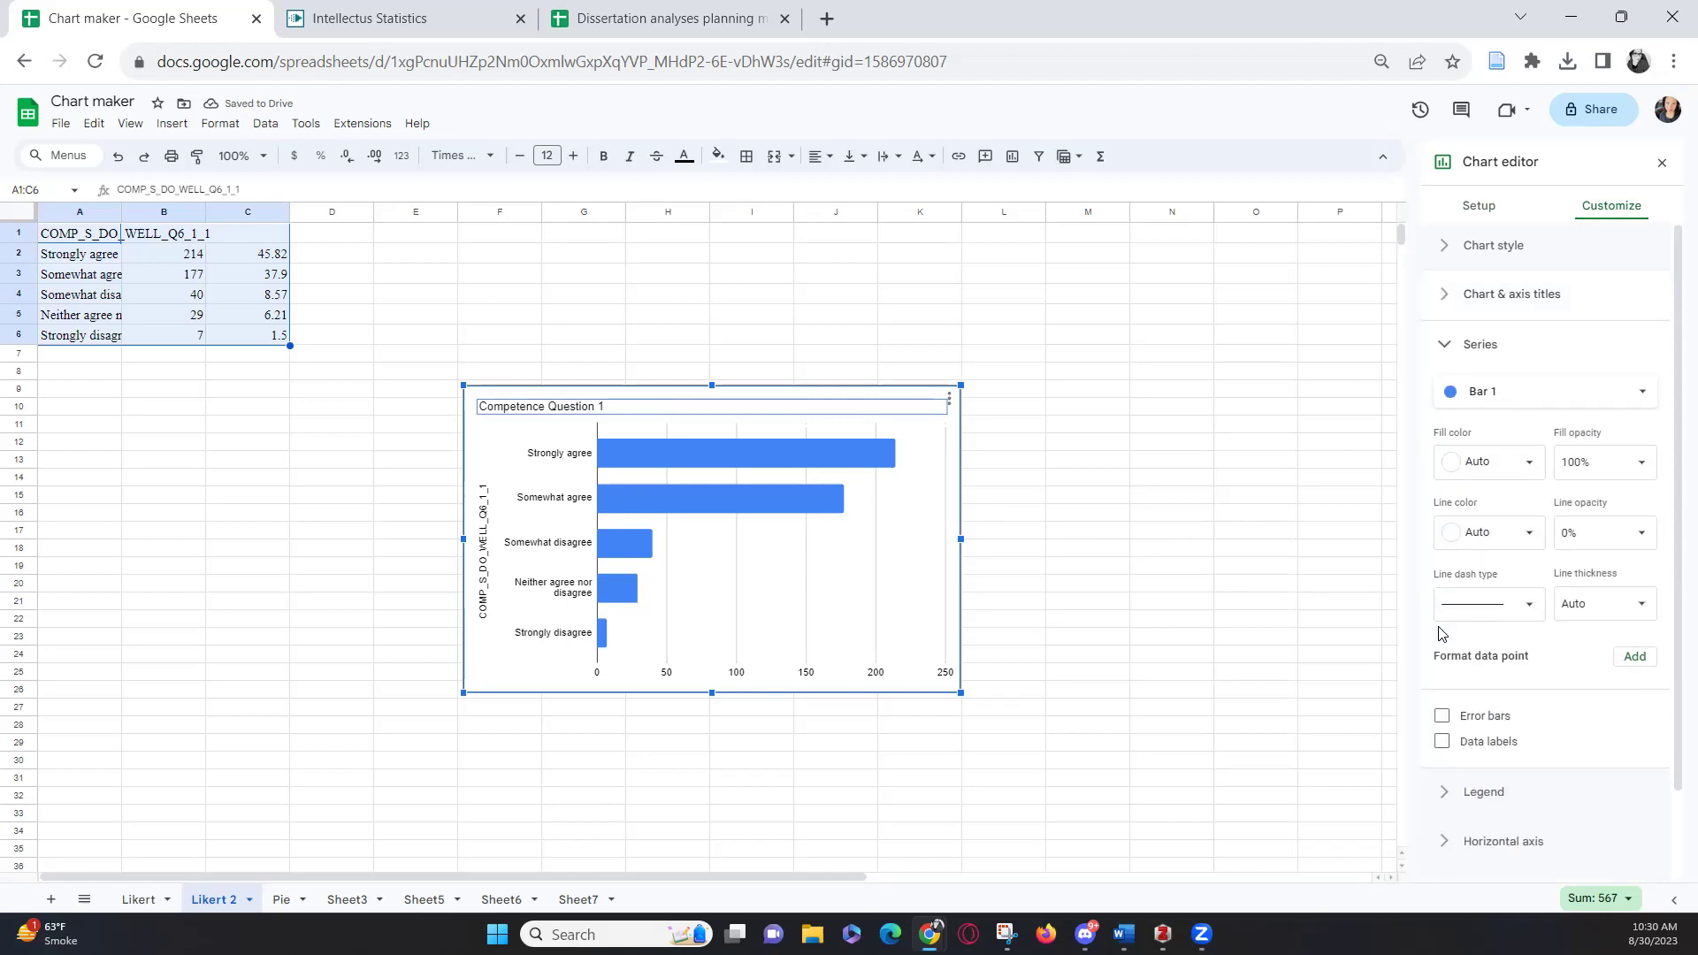
pyautogui.click(1467, 462)
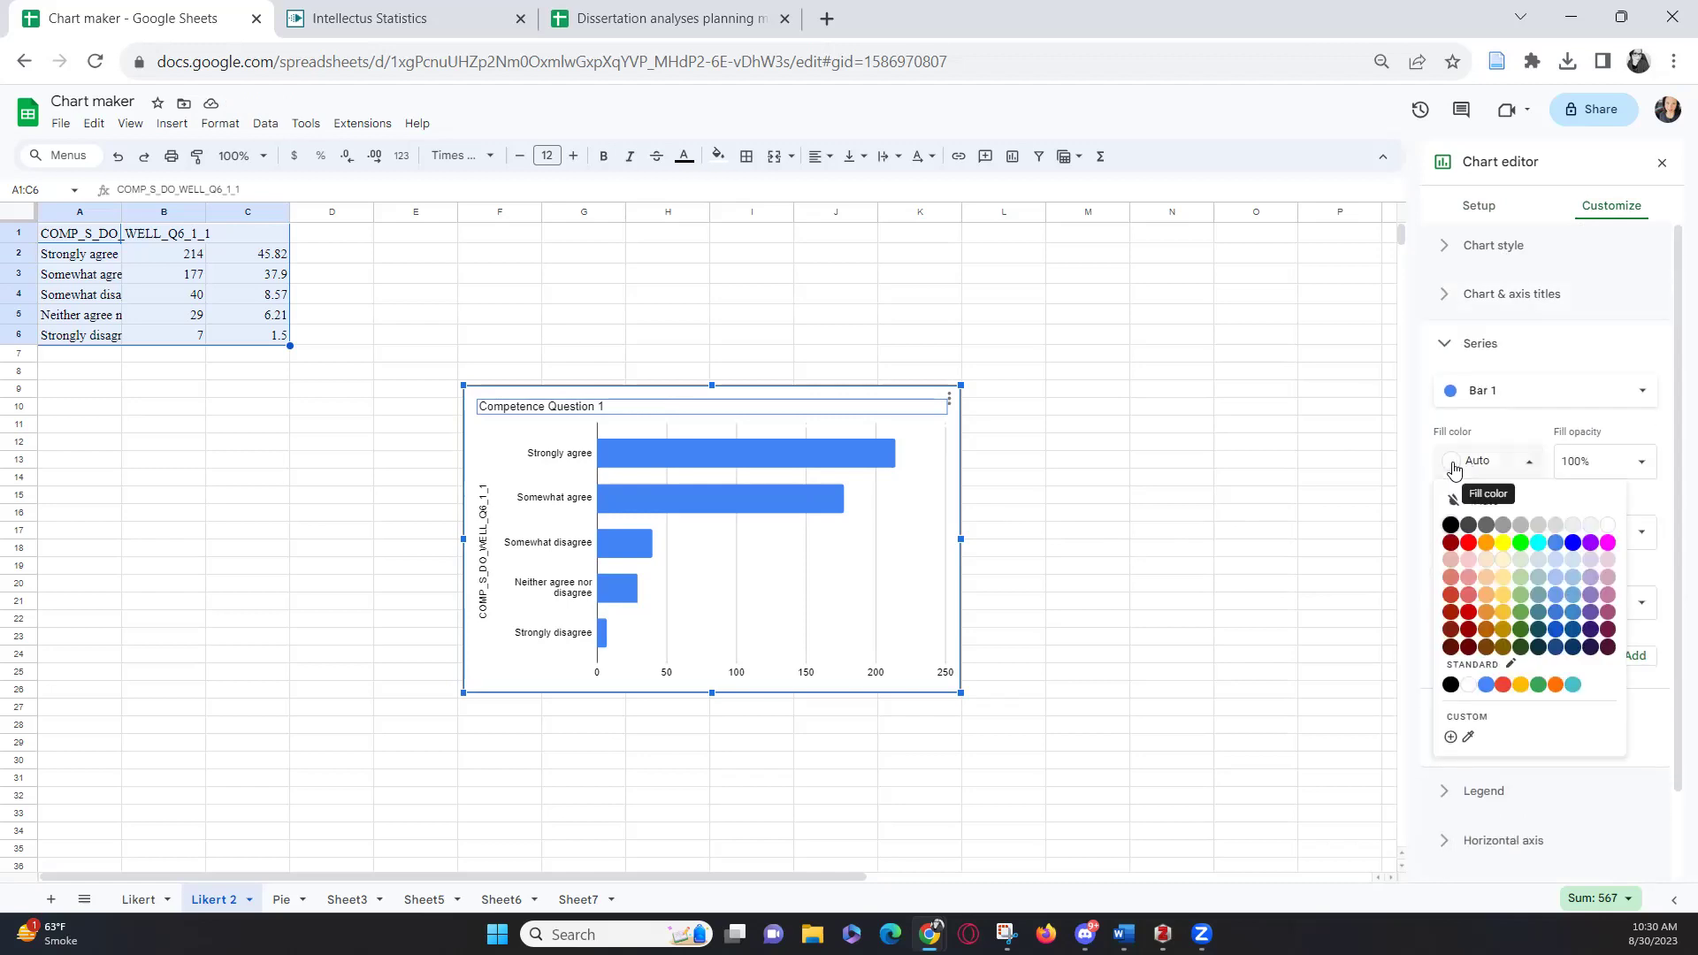
pyautogui.click(1466, 543)
pyautogui.click(1534, 463)
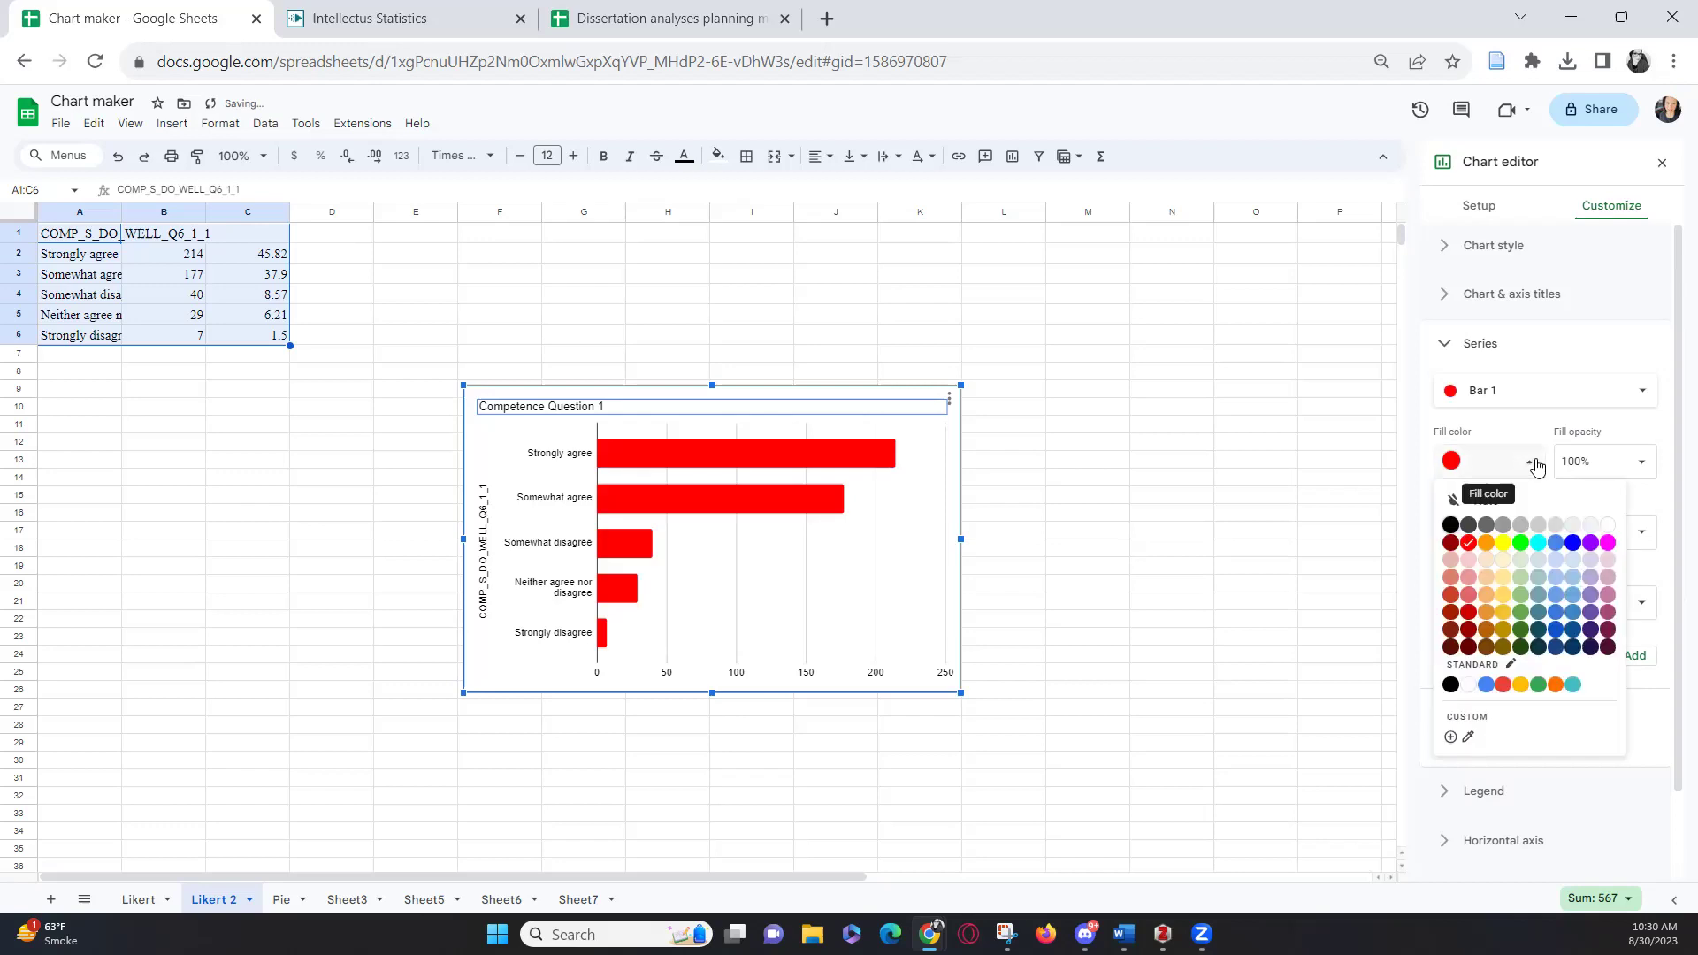
pyautogui.click(1554, 543)
pyautogui.click(1613, 474)
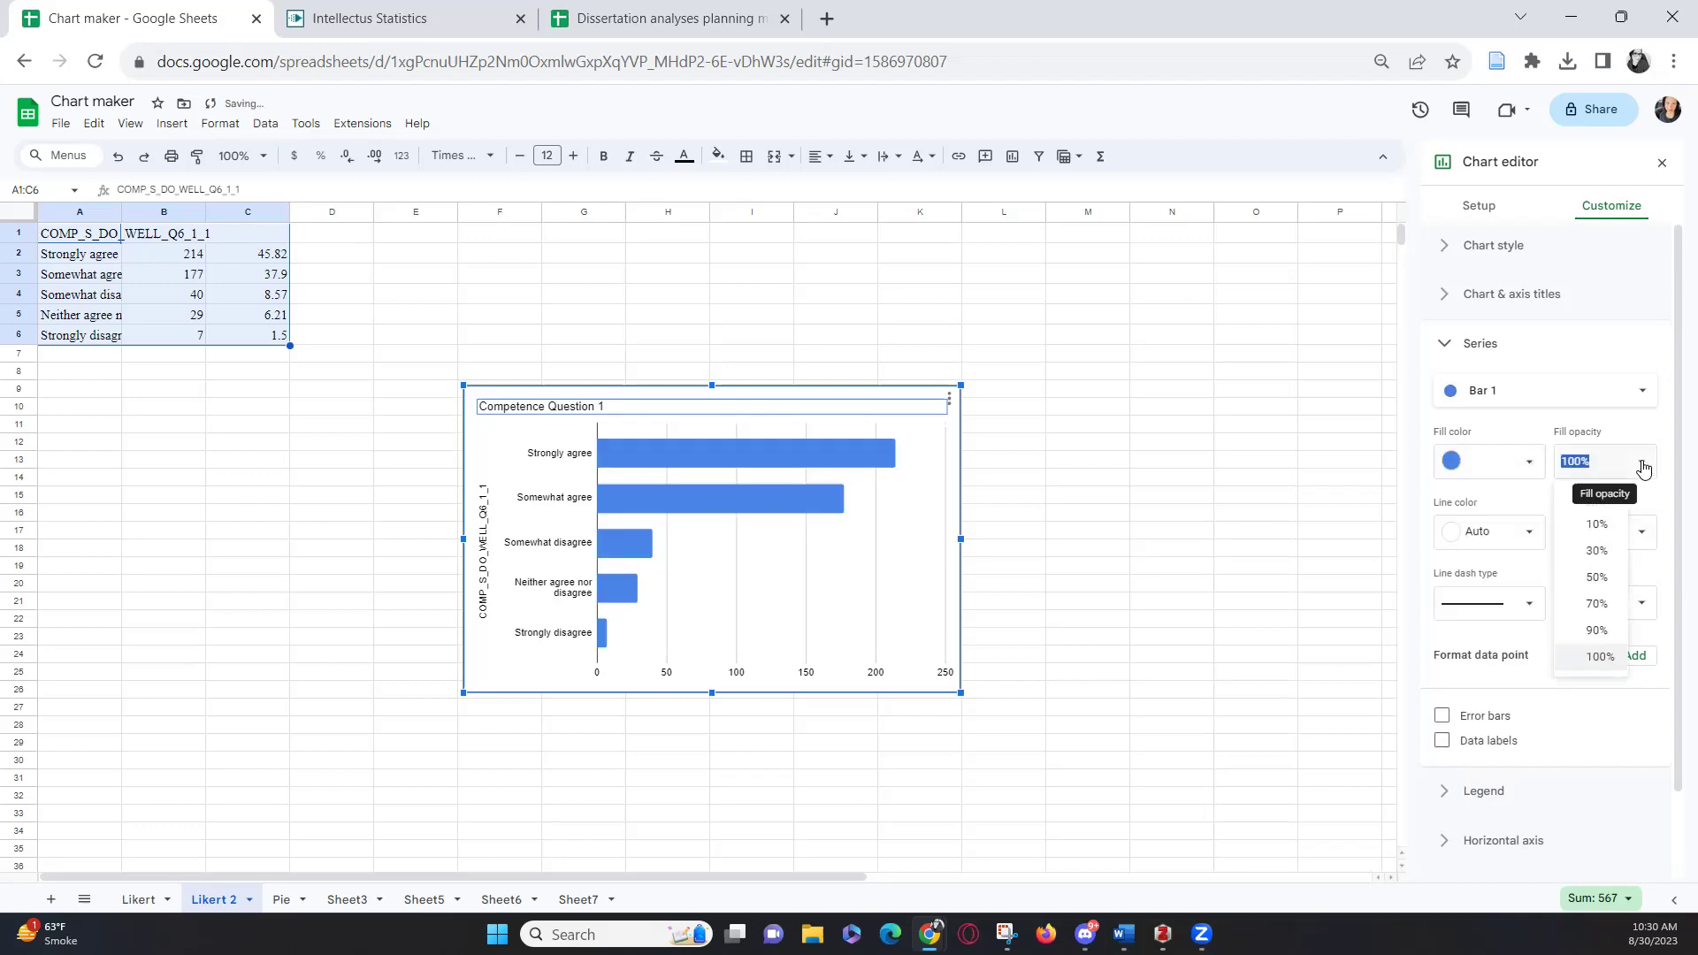
pyautogui.click(1597, 579)
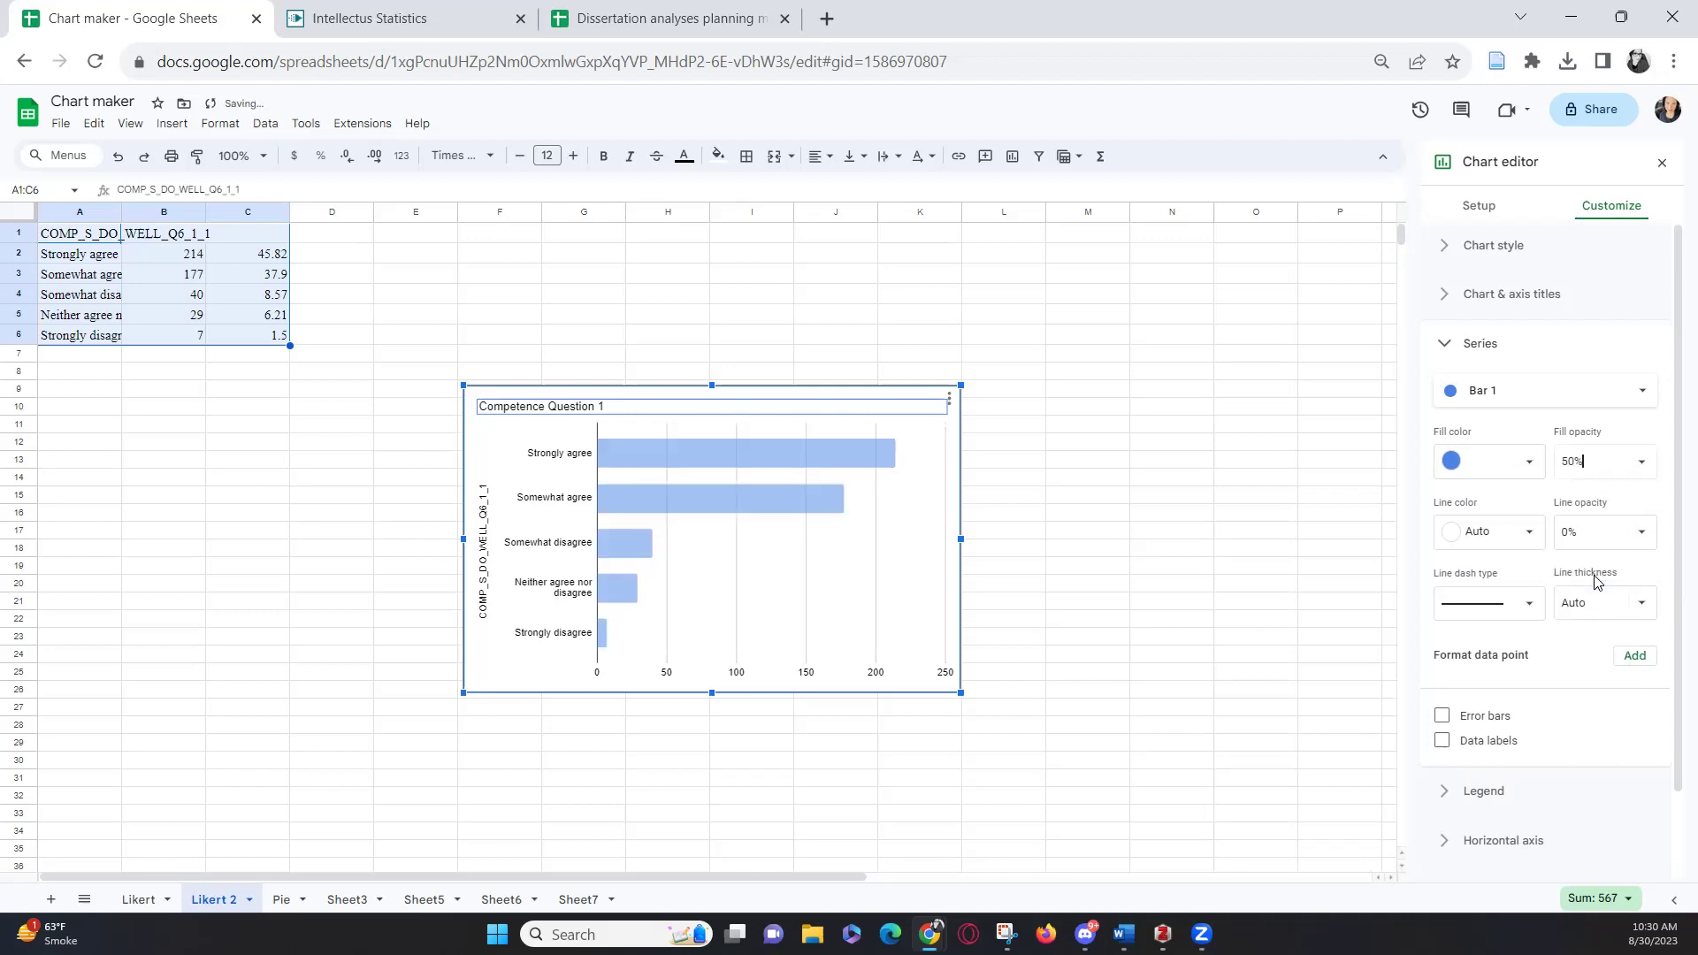
pyautogui.click(1639, 476)
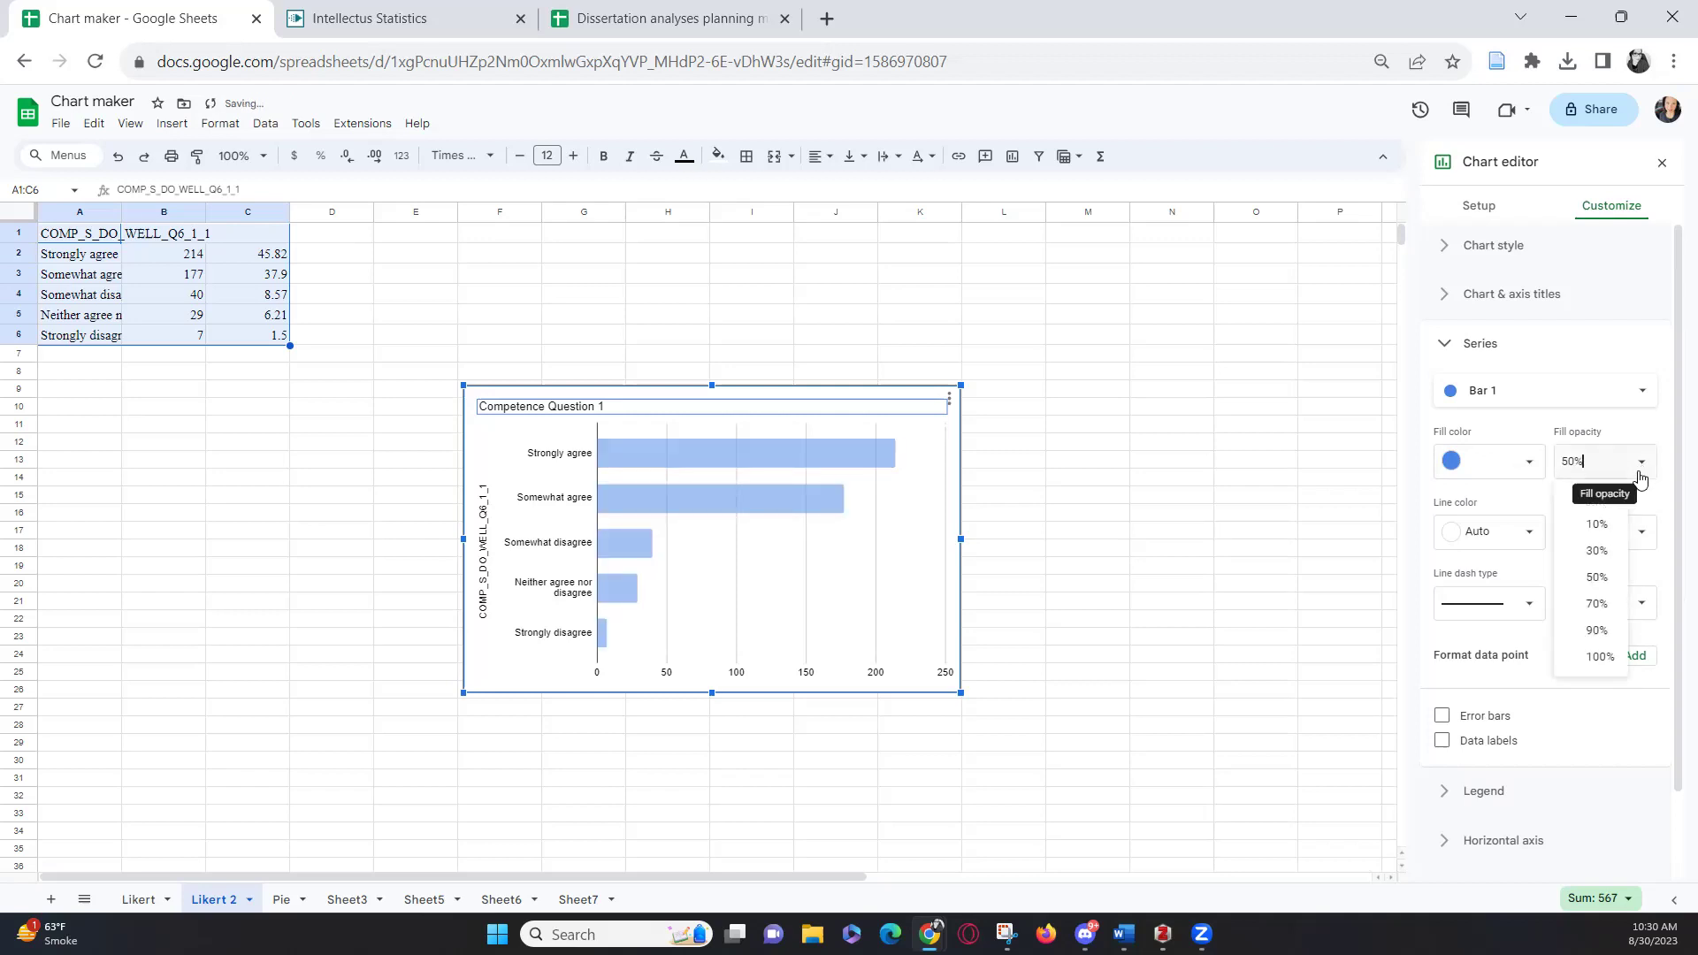
pyautogui.click(1597, 656)
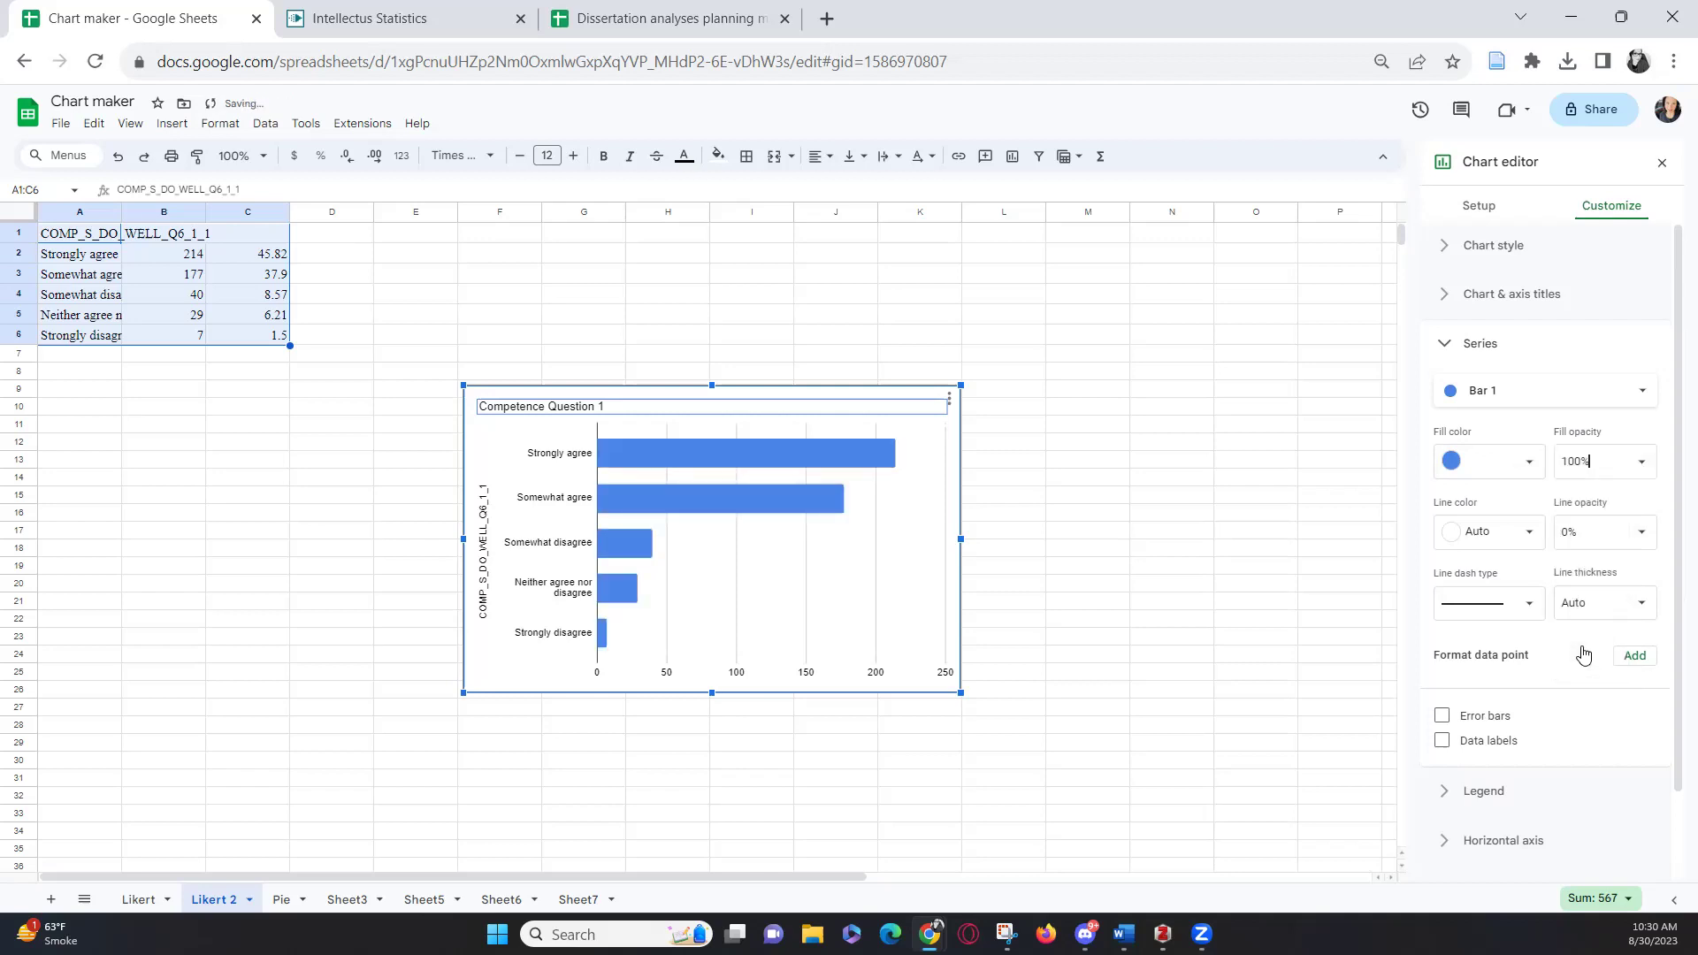
# Set the bar line colour to Auto so the bars have no black outline.
pyautogui.click(1521, 532)
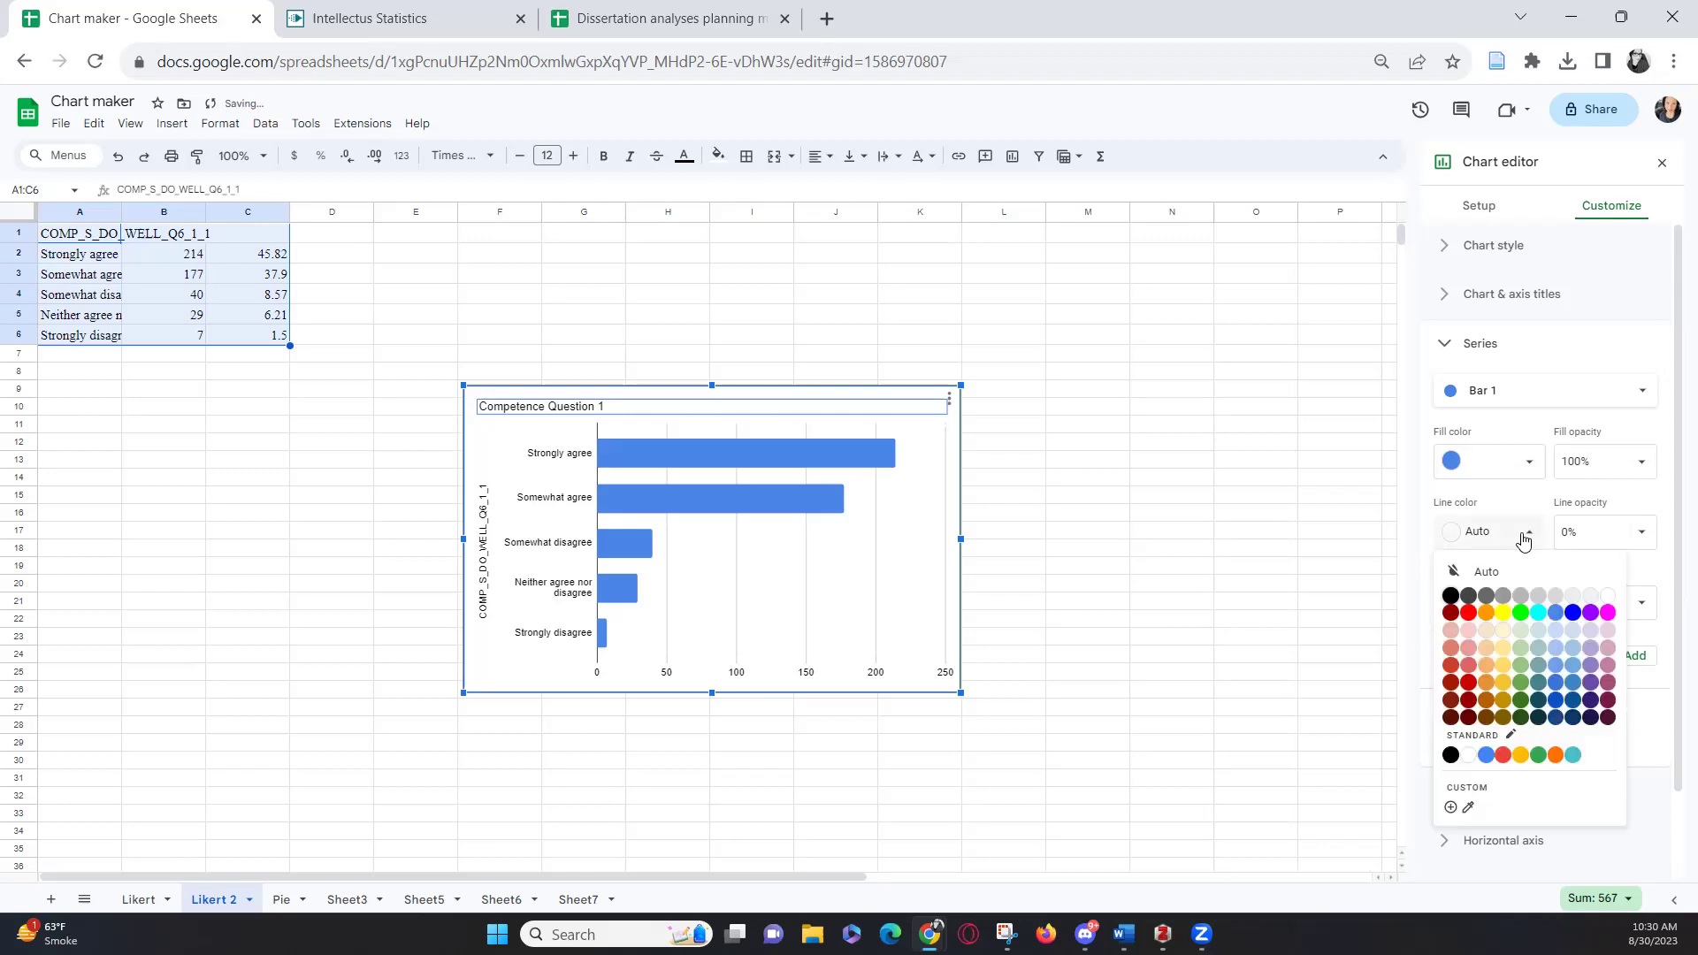
pyautogui.click(1451, 595)
pyautogui.click(1527, 533)
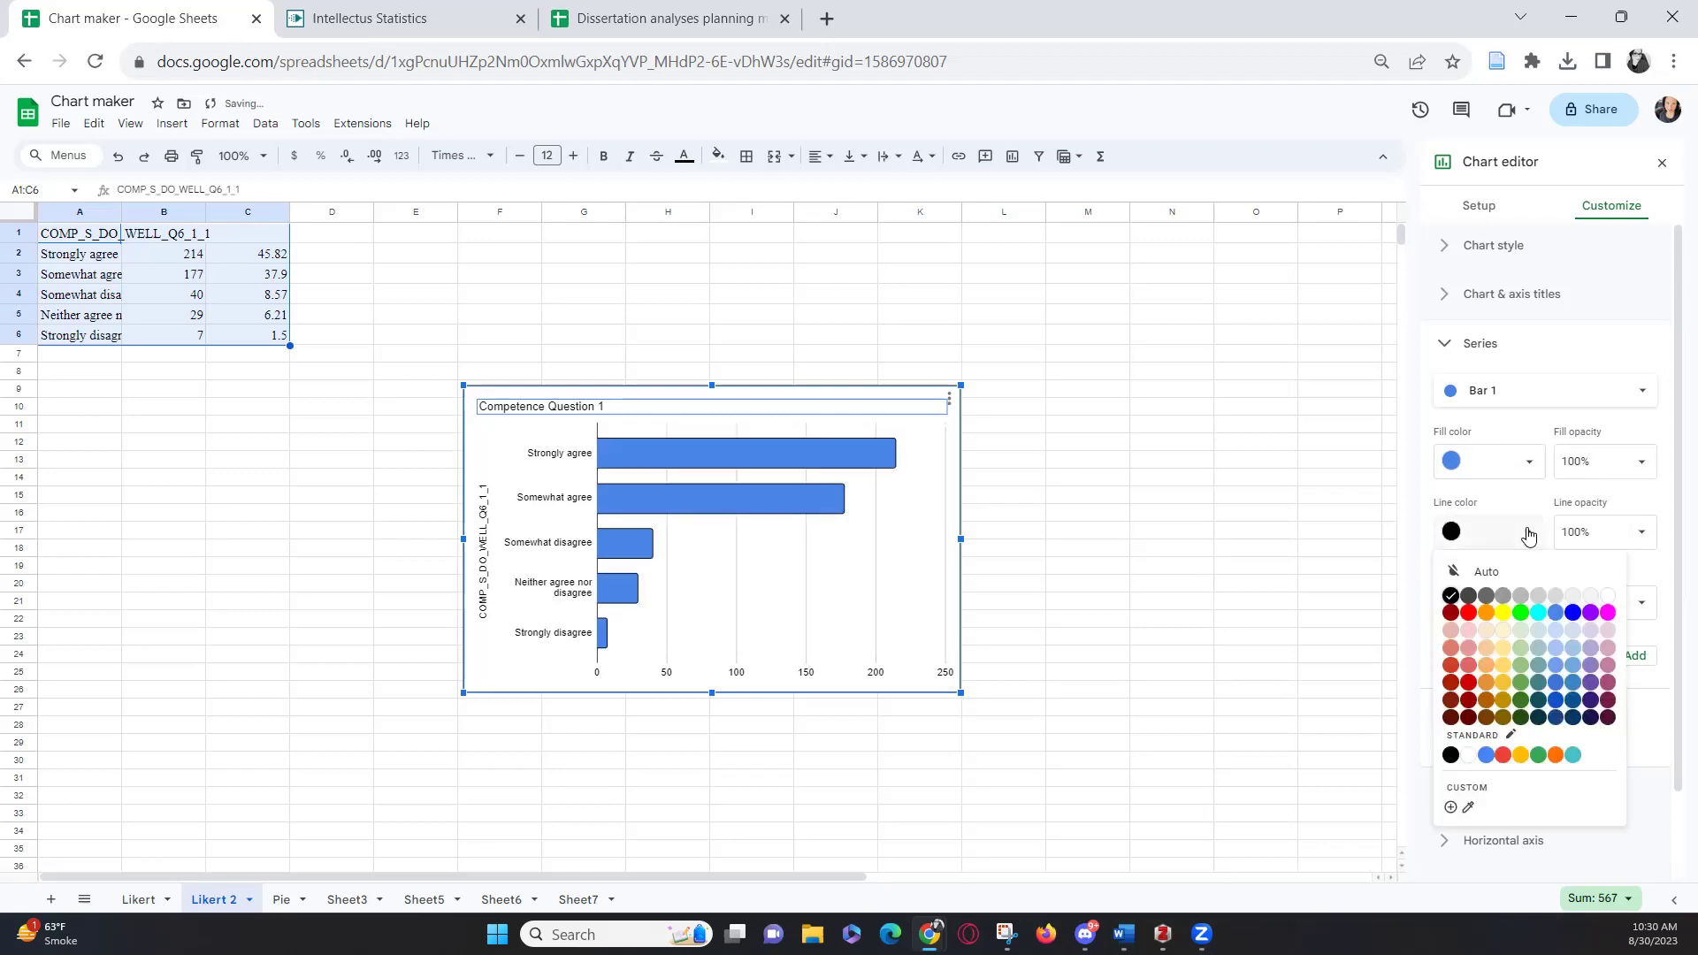
pyautogui.click(1486, 571)
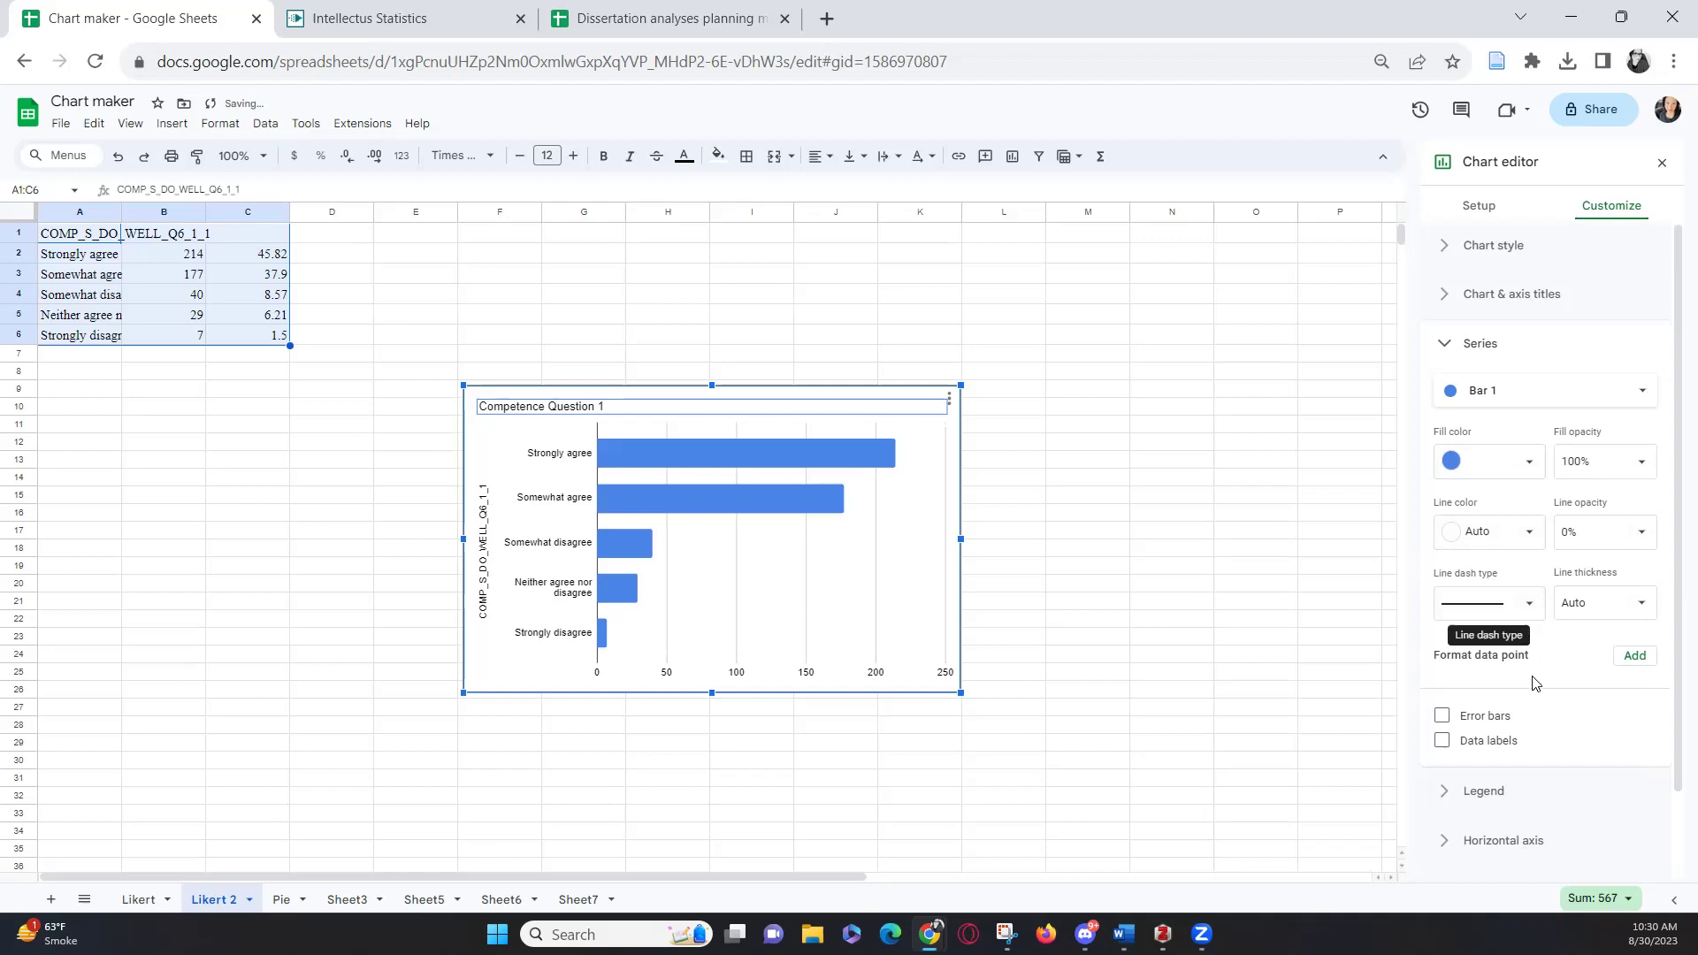
# Turn on value data labels, leaving minor gridlines, major ticks and minor ticks off.
pyautogui.click(1443, 743)
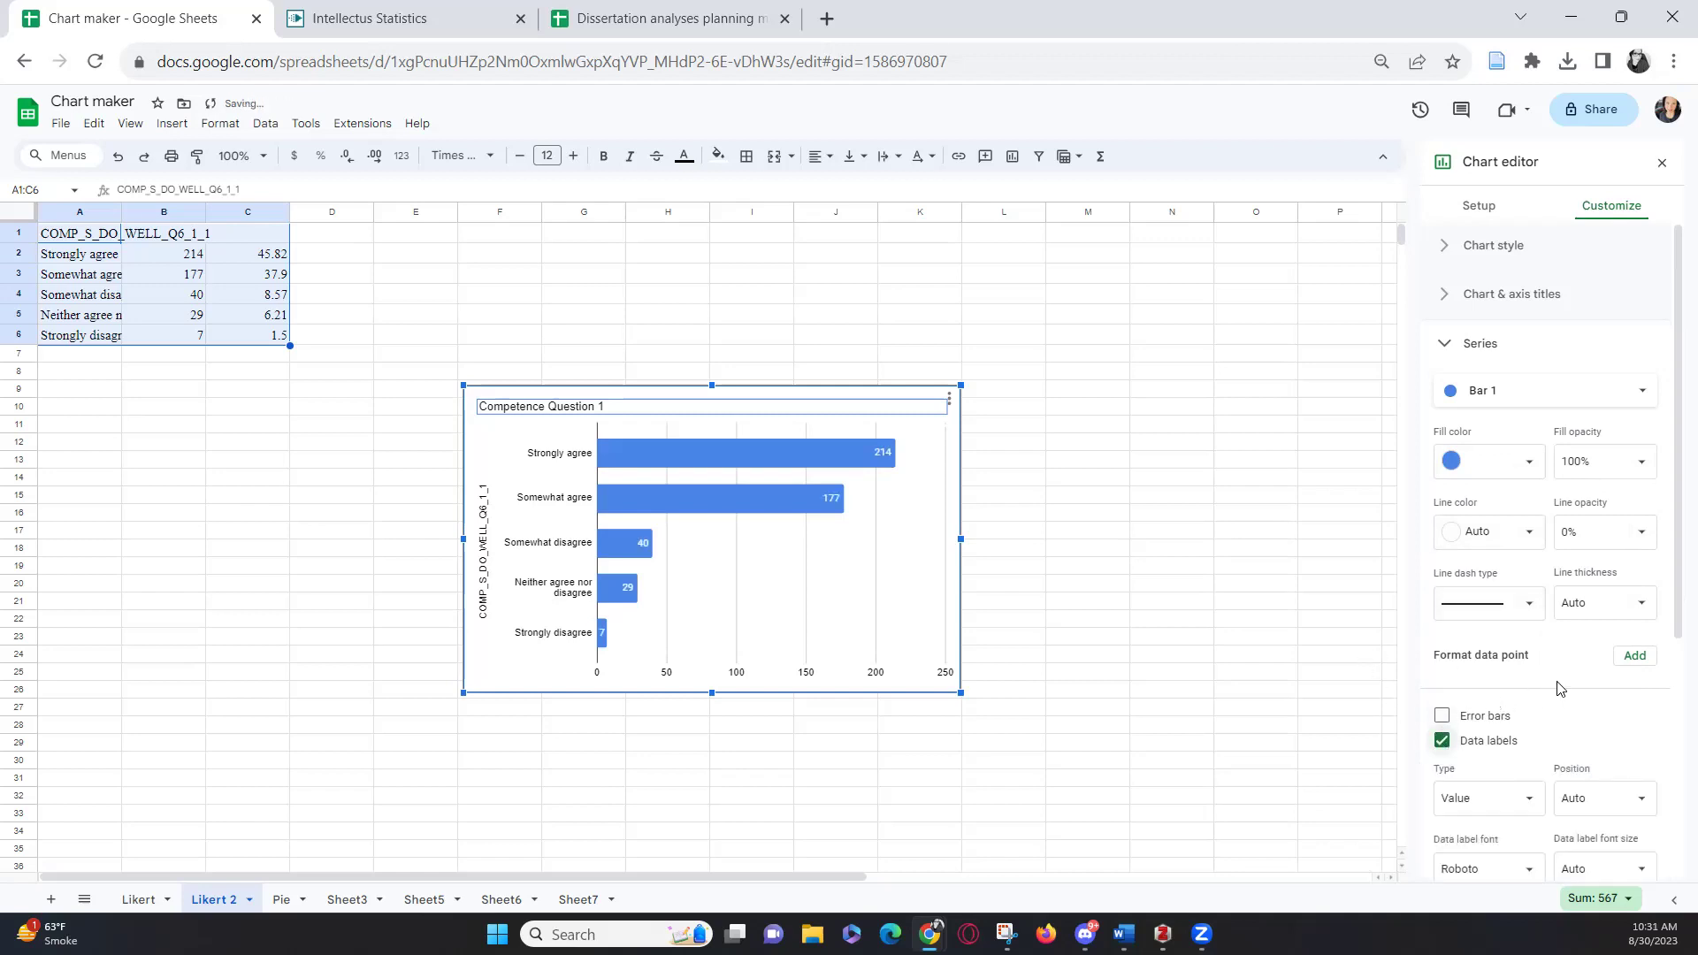
pyautogui.scroll(-4, 1561, 690)
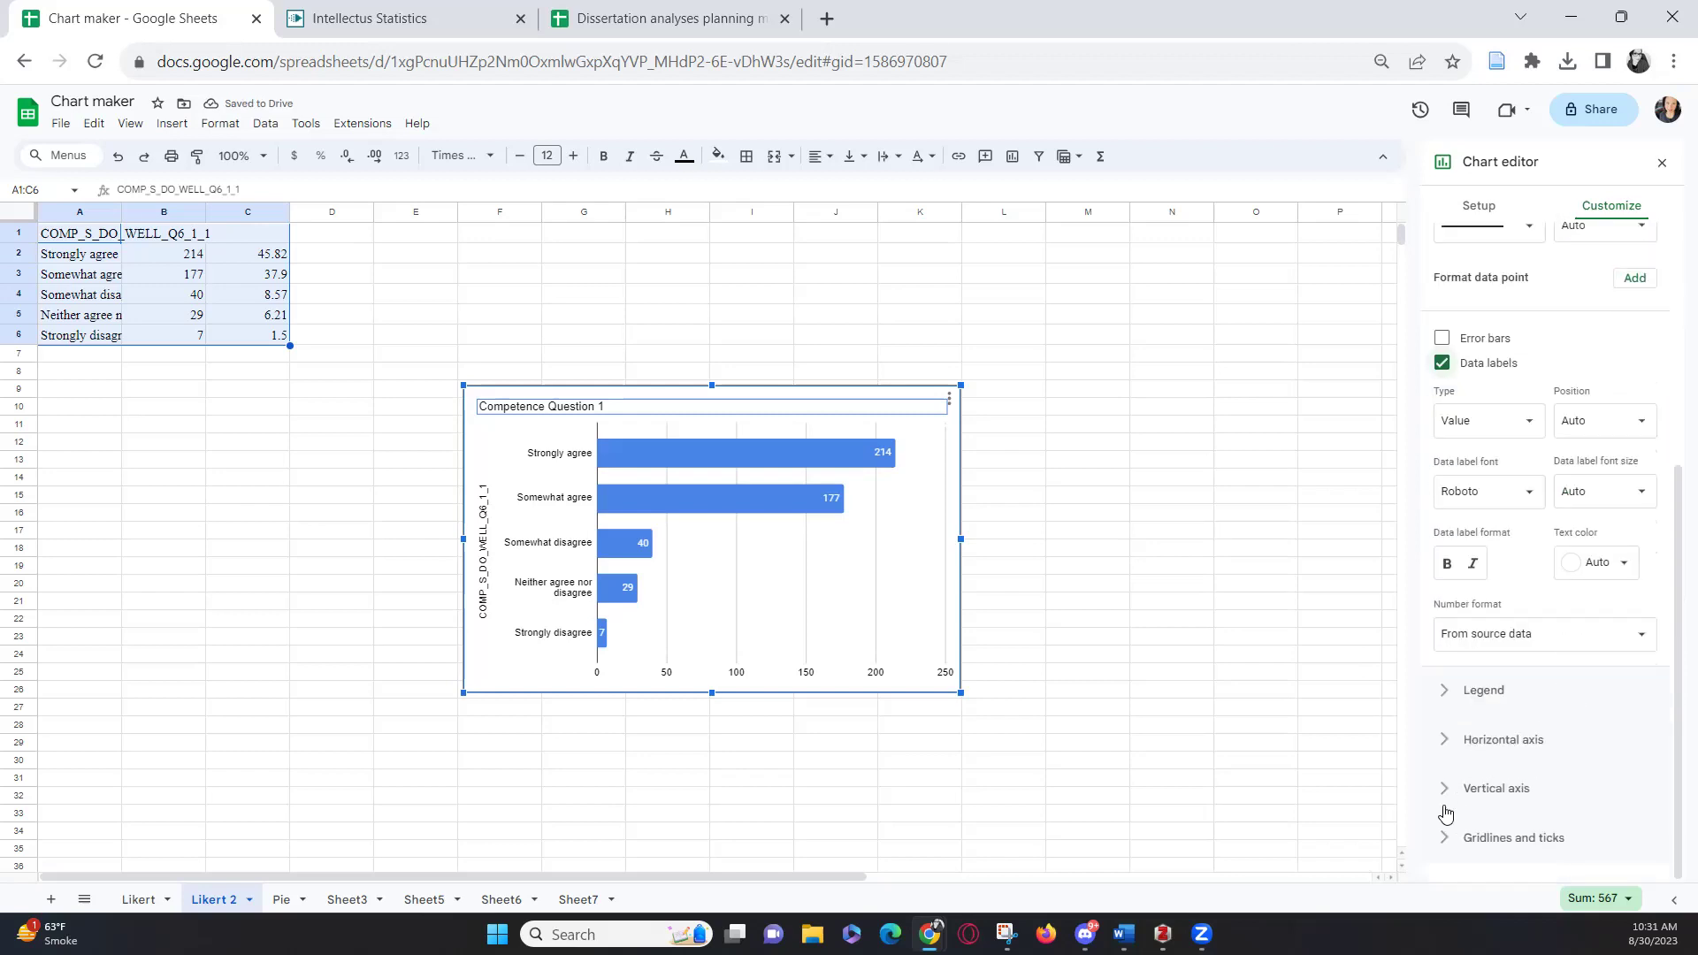
pyautogui.click(1444, 838)
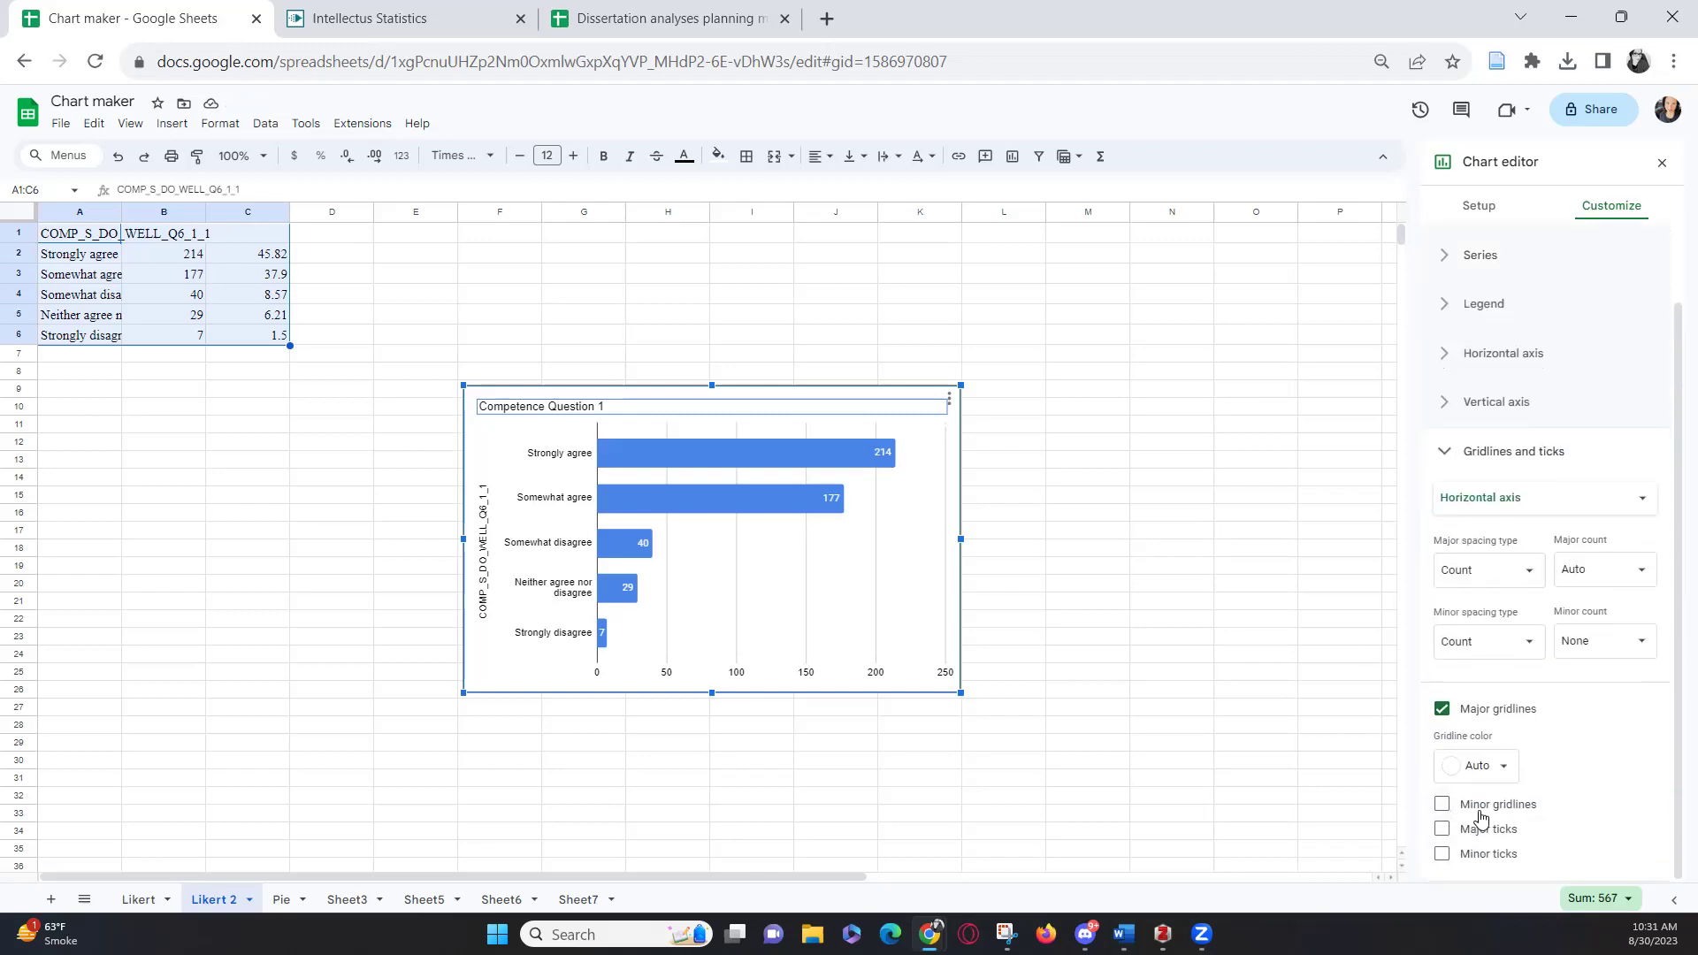
pyautogui.click(1465, 810)
pyautogui.click(1465, 810)
pyautogui.click(1444, 831)
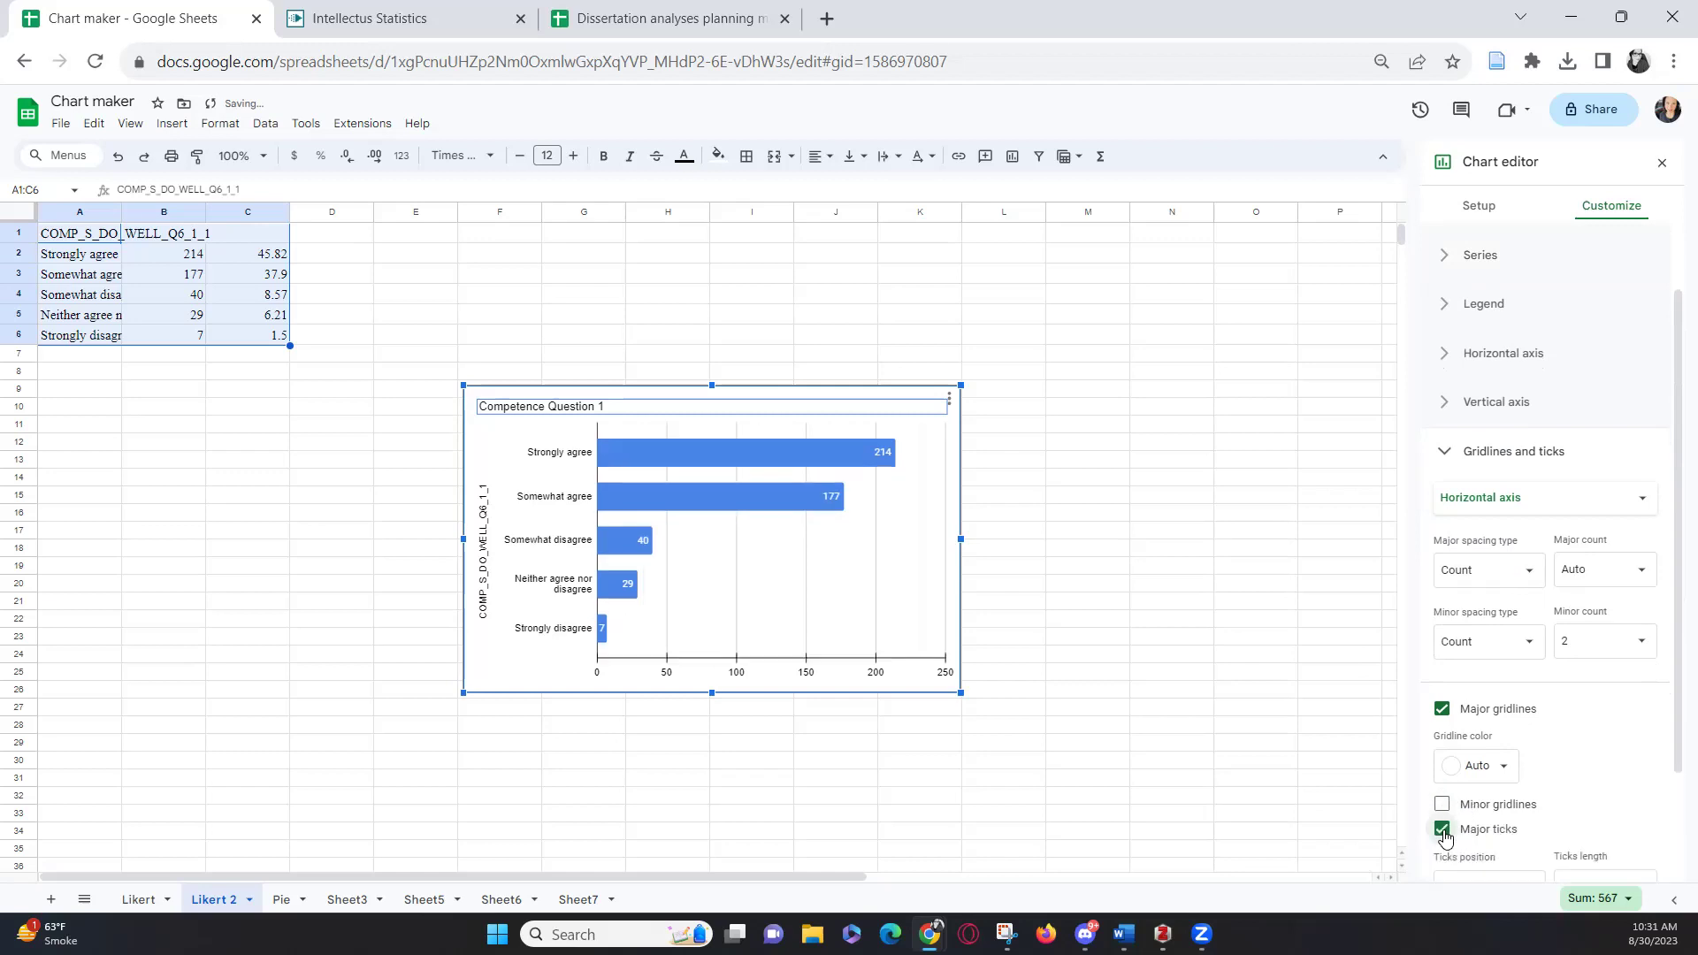
pyautogui.click(1443, 831)
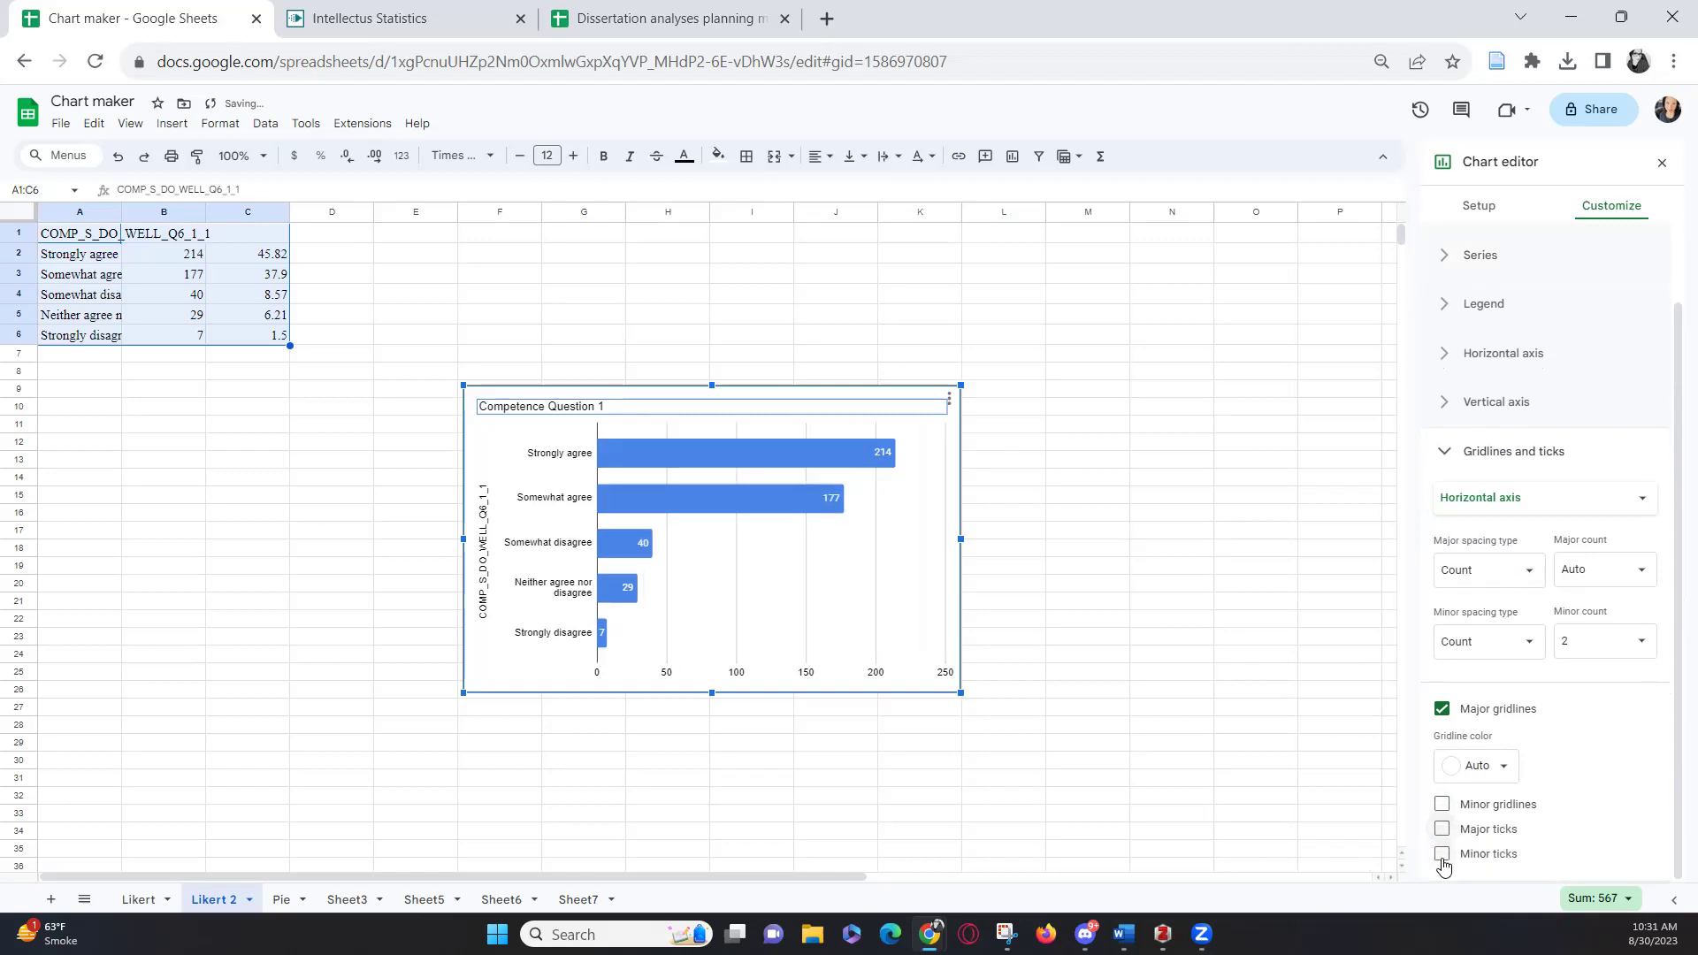
pyautogui.click(1443, 855)
pyautogui.scroll(-2, 1482, 822)
pyautogui.click(1441, 709)
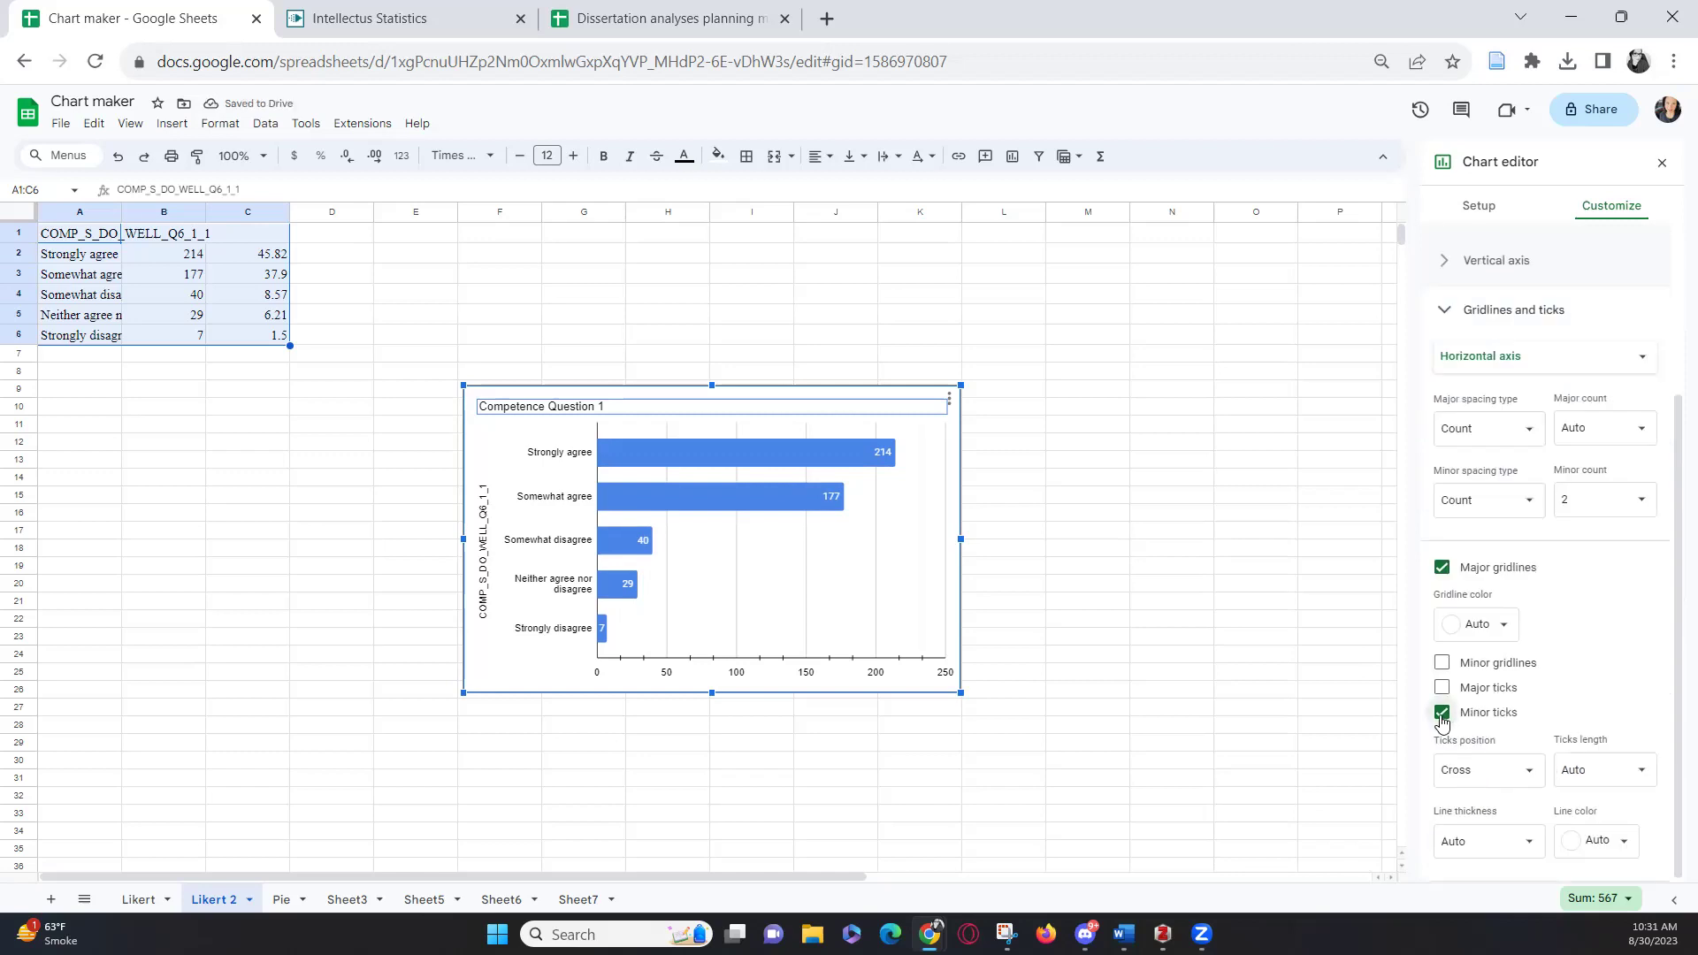
pyautogui.scroll(2, 1459, 725)
pyautogui.scroll(1, 1592, 778)
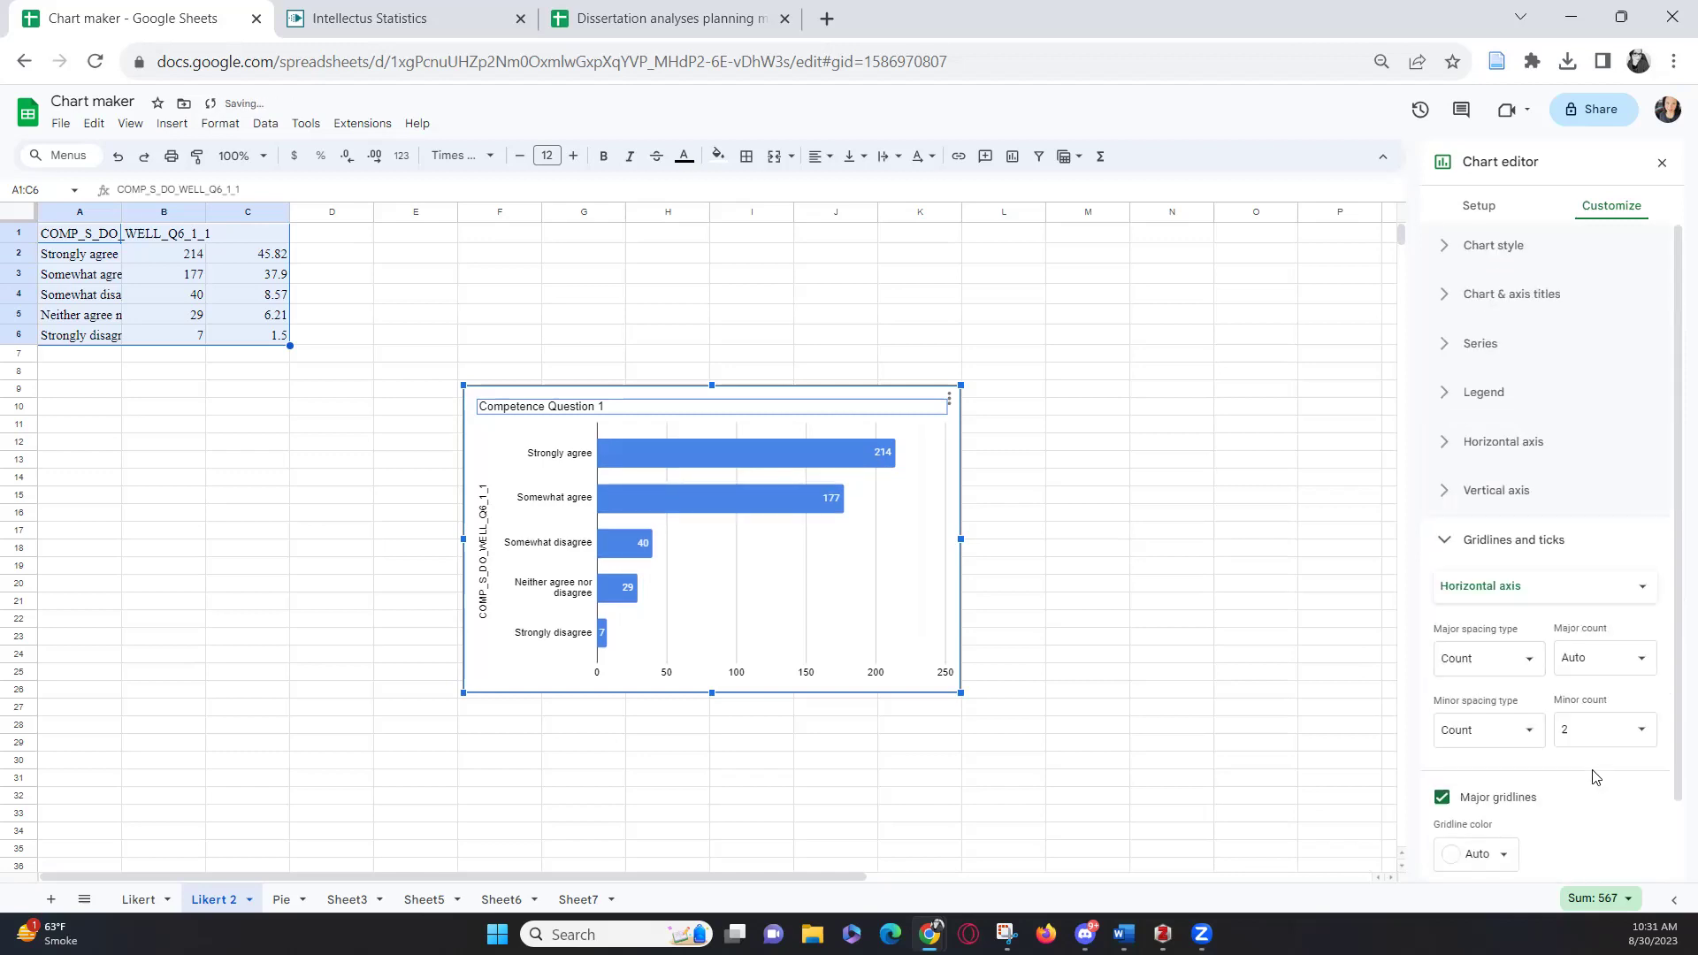
# Download the chart as 'Competence Question 1.png' and close the Chart editor.
pyautogui.click(952, 401)
pyautogui.moveTo(1046, 485)
pyautogui.click(336, 341)
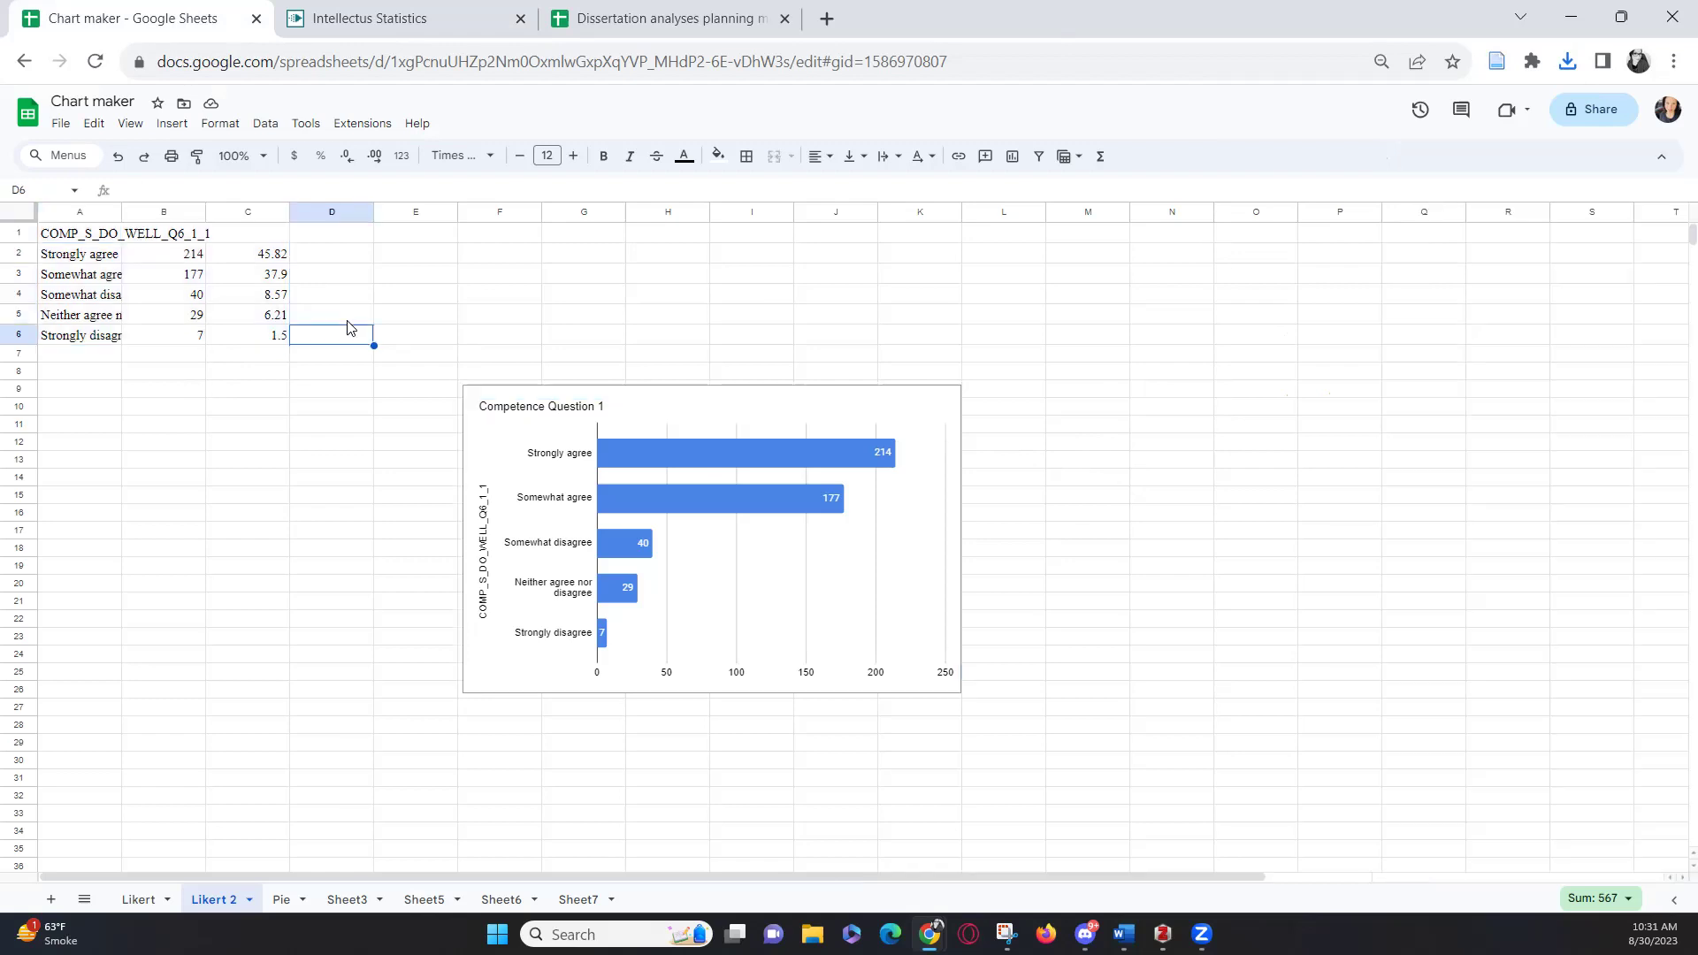
# Copy Table 1's AUT_S_CHOICE_FREEDOM_Q5_1_1 frequency rows and go back to Chart maker.
pyautogui.click(419, 10)
pyautogui.scroll(5, 545, 553)
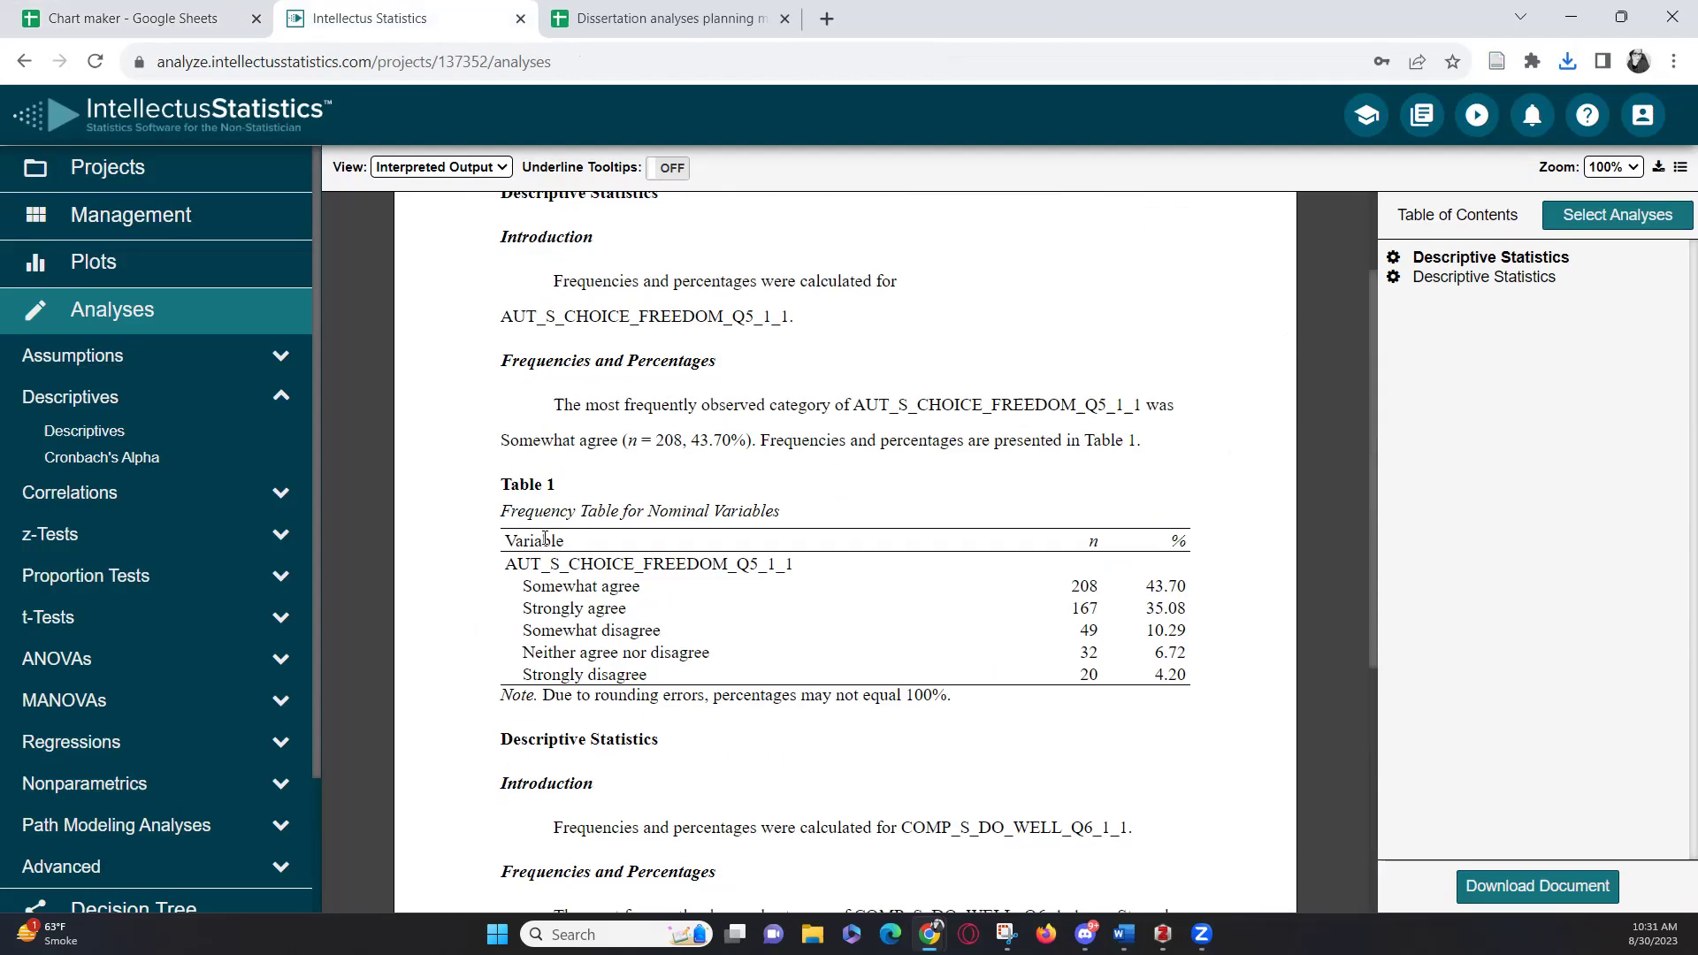
pyautogui.moveTo(862, 613); pyautogui.dragTo(1185, 669)
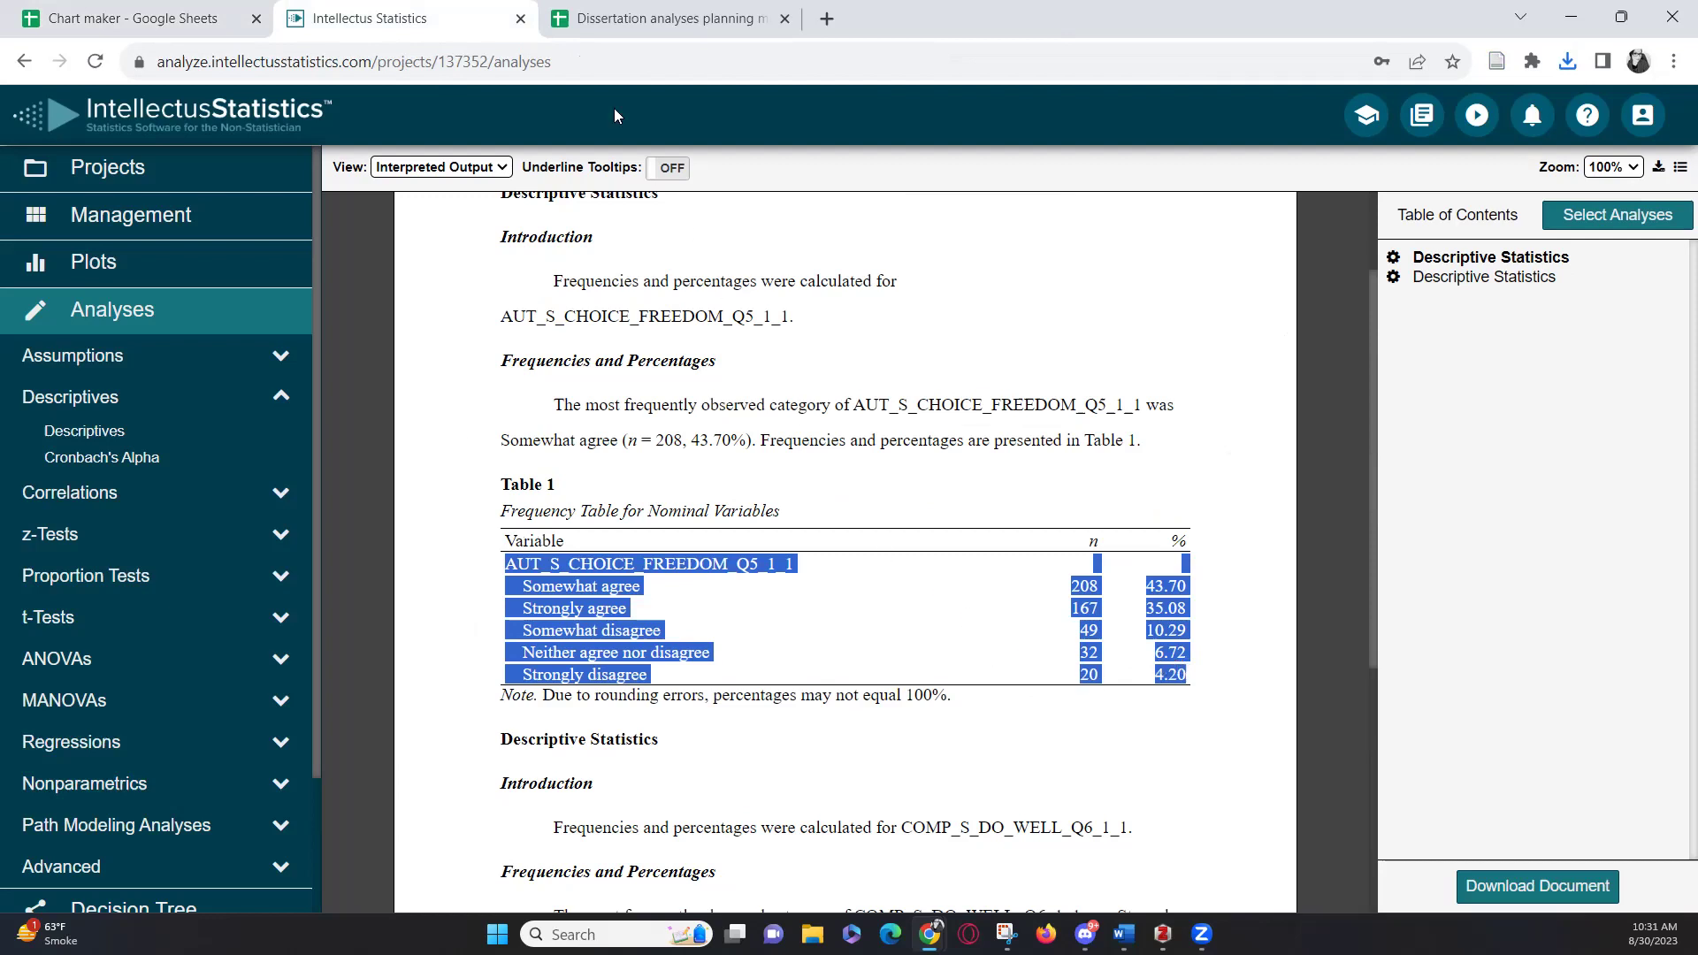
pyautogui.click(151, 20)
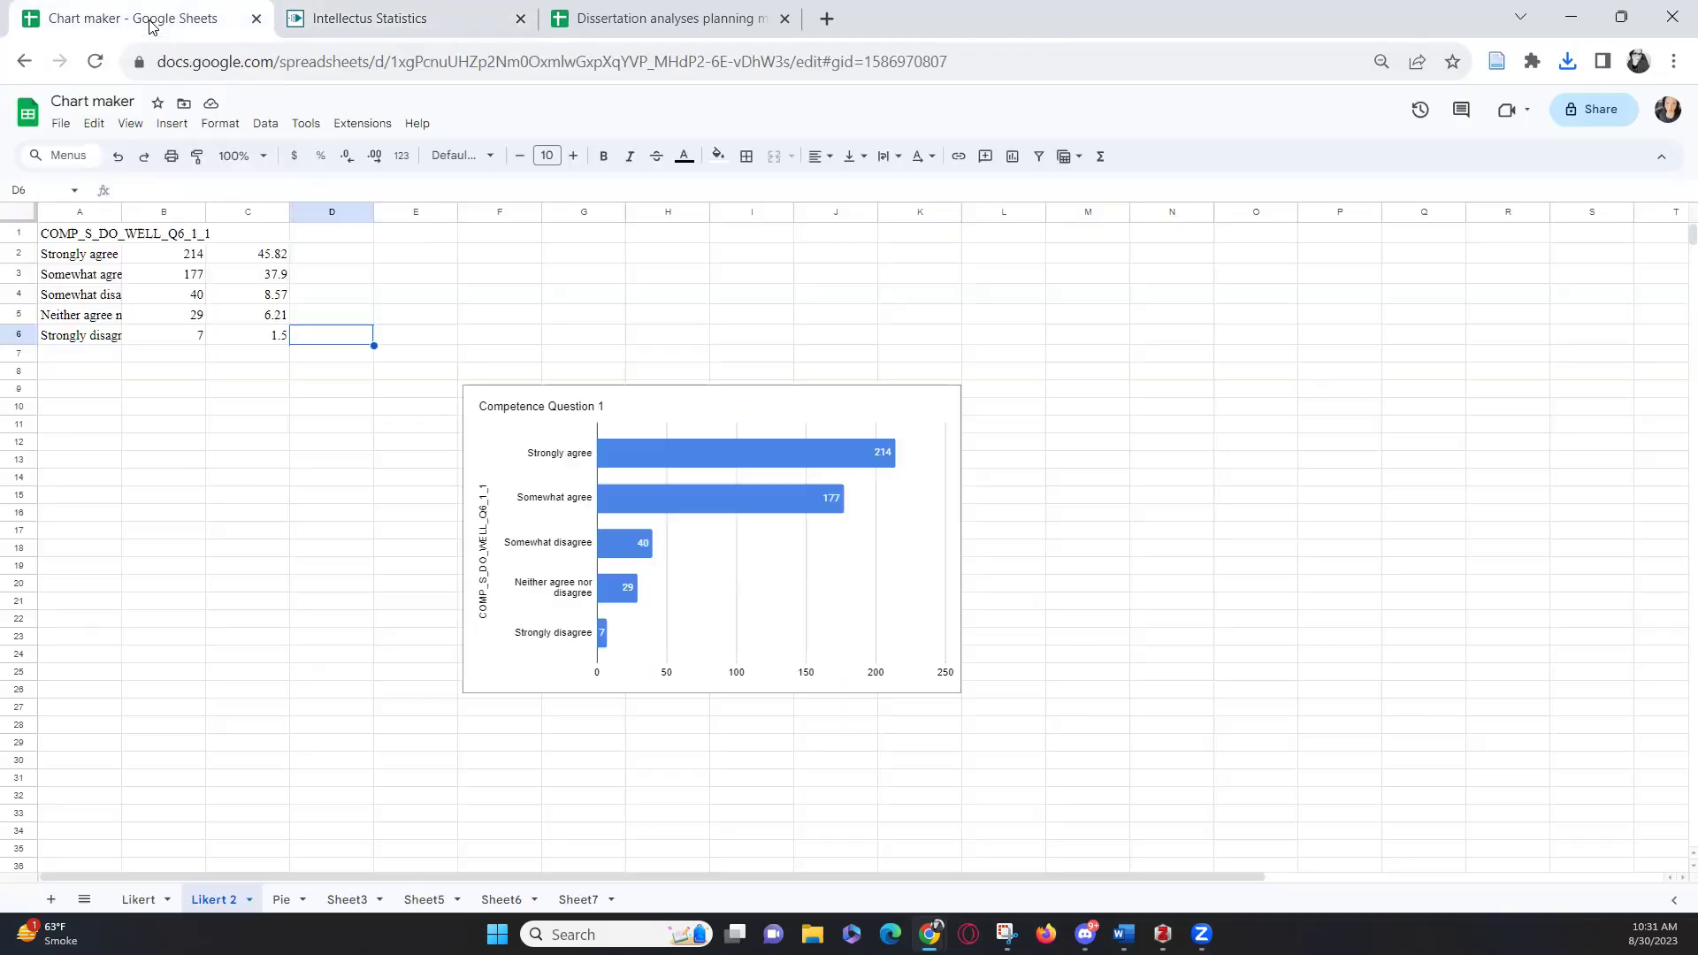
# Paste the AUT_S_CHOICE_FREEDOM_Q5_1_1 counts at A1 and rename the chart 'Autonomy Question 1'.
pyautogui.click(86, 237)
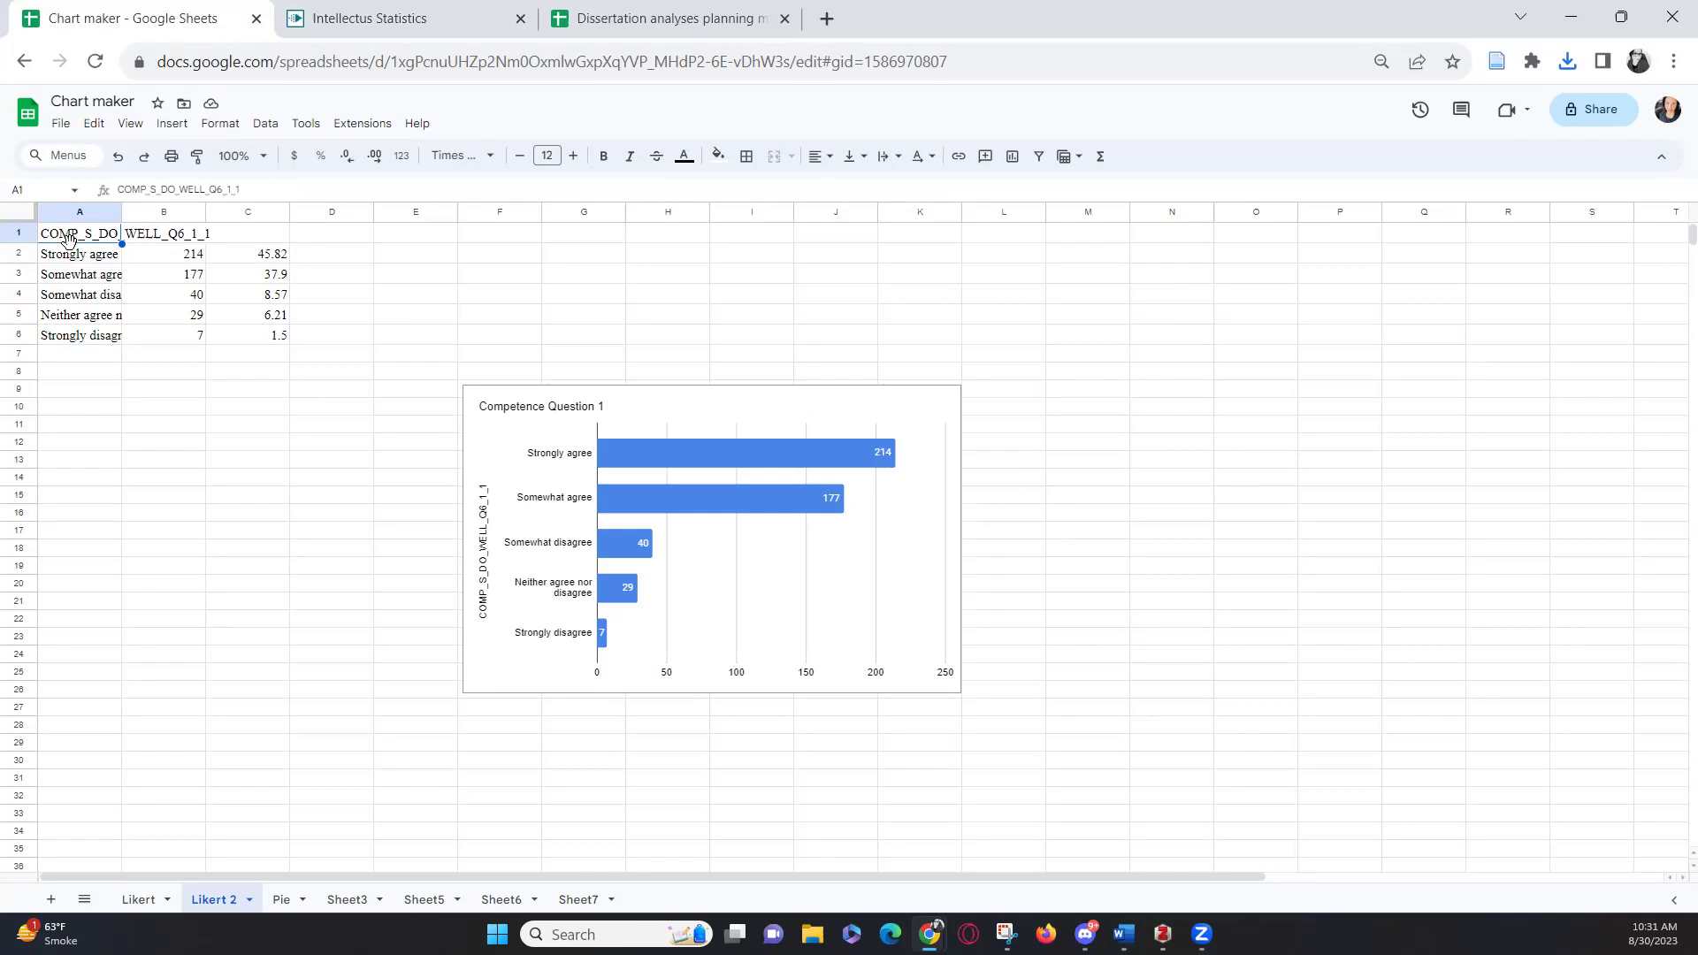
pyautogui.write('AUT_S_CHOICE_FREEDOM_Q5_1_1 Somewhat agree\t208\t43.7 Strongly agree\t167\t35.08 Somewhat disagree\t49\t10.29 Neither agree nor disagree\t32\t6.72 Strongly disagree\t20\t4.2')
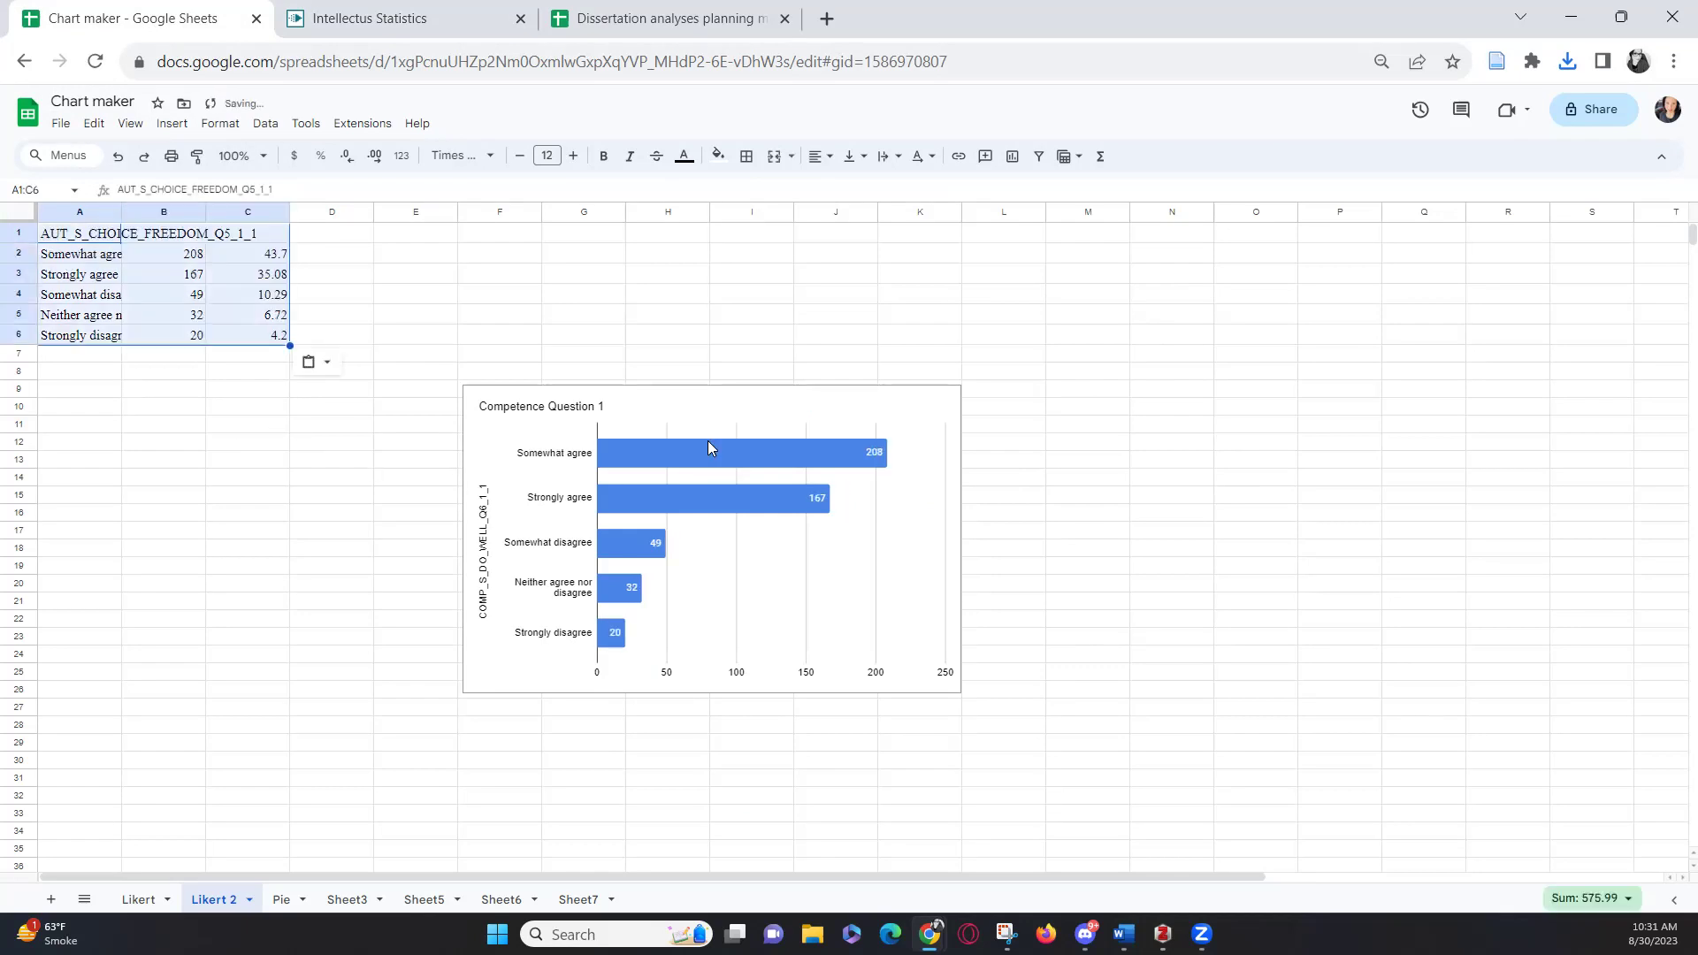
pyautogui.click(567, 416)
pyautogui.click(567, 412)
pyautogui.click(567, 407)
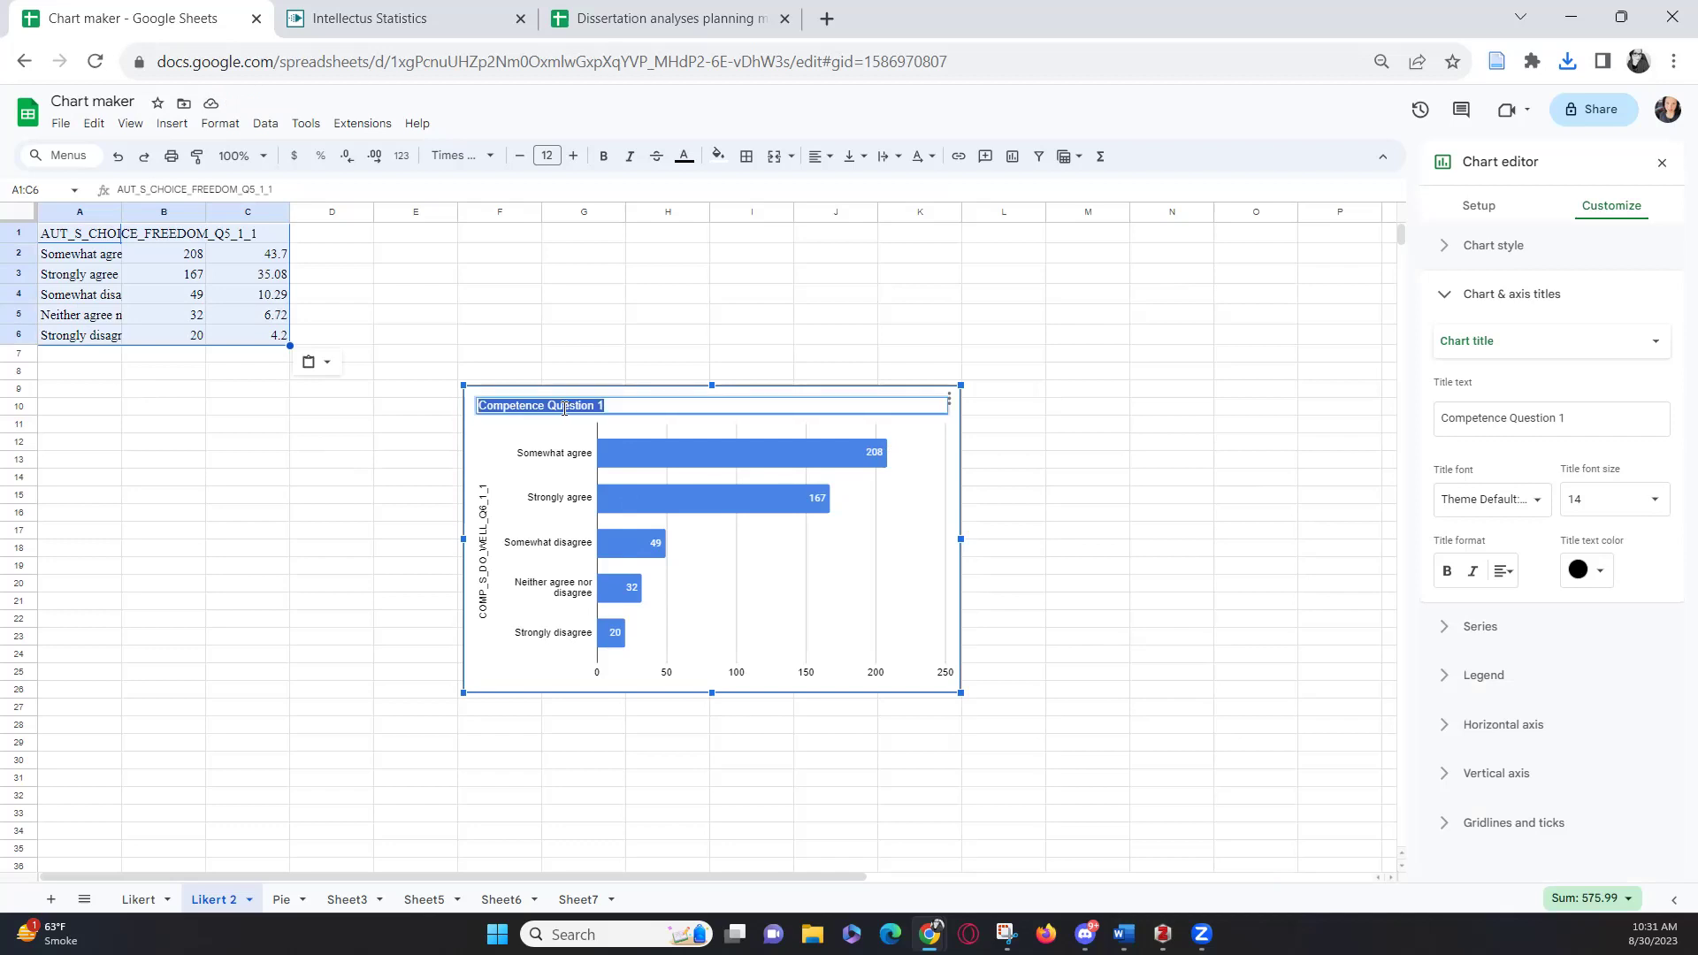
pyautogui.write('Autonomy')
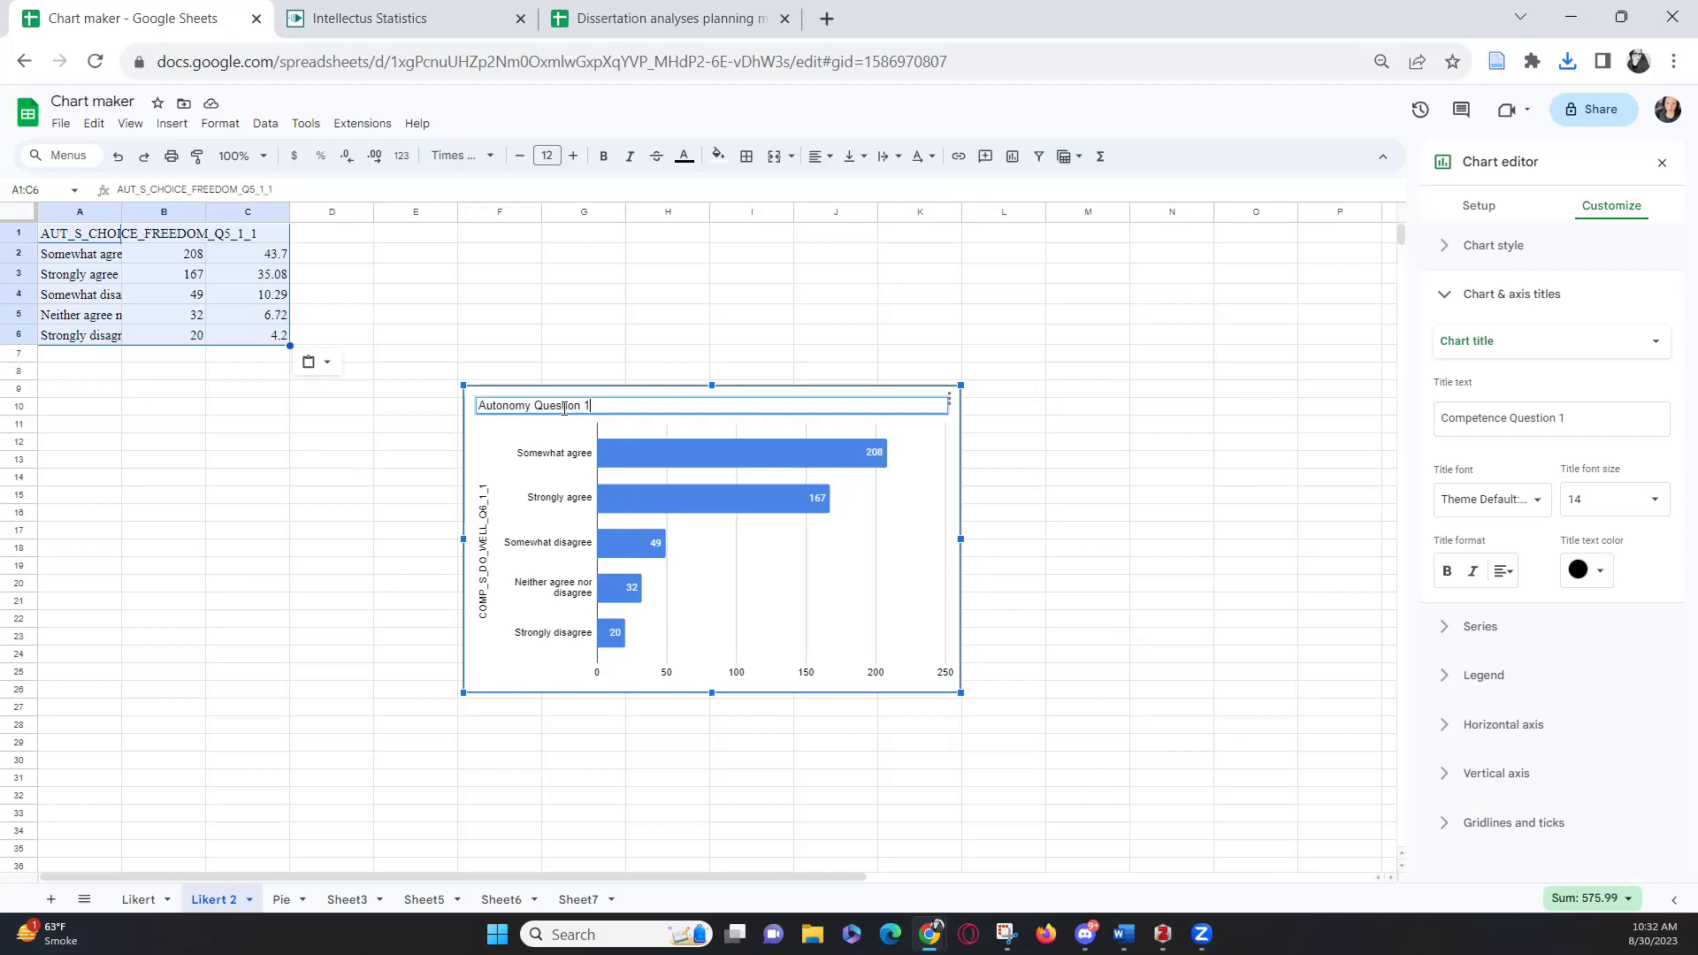
pyautogui.click(1017, 431)
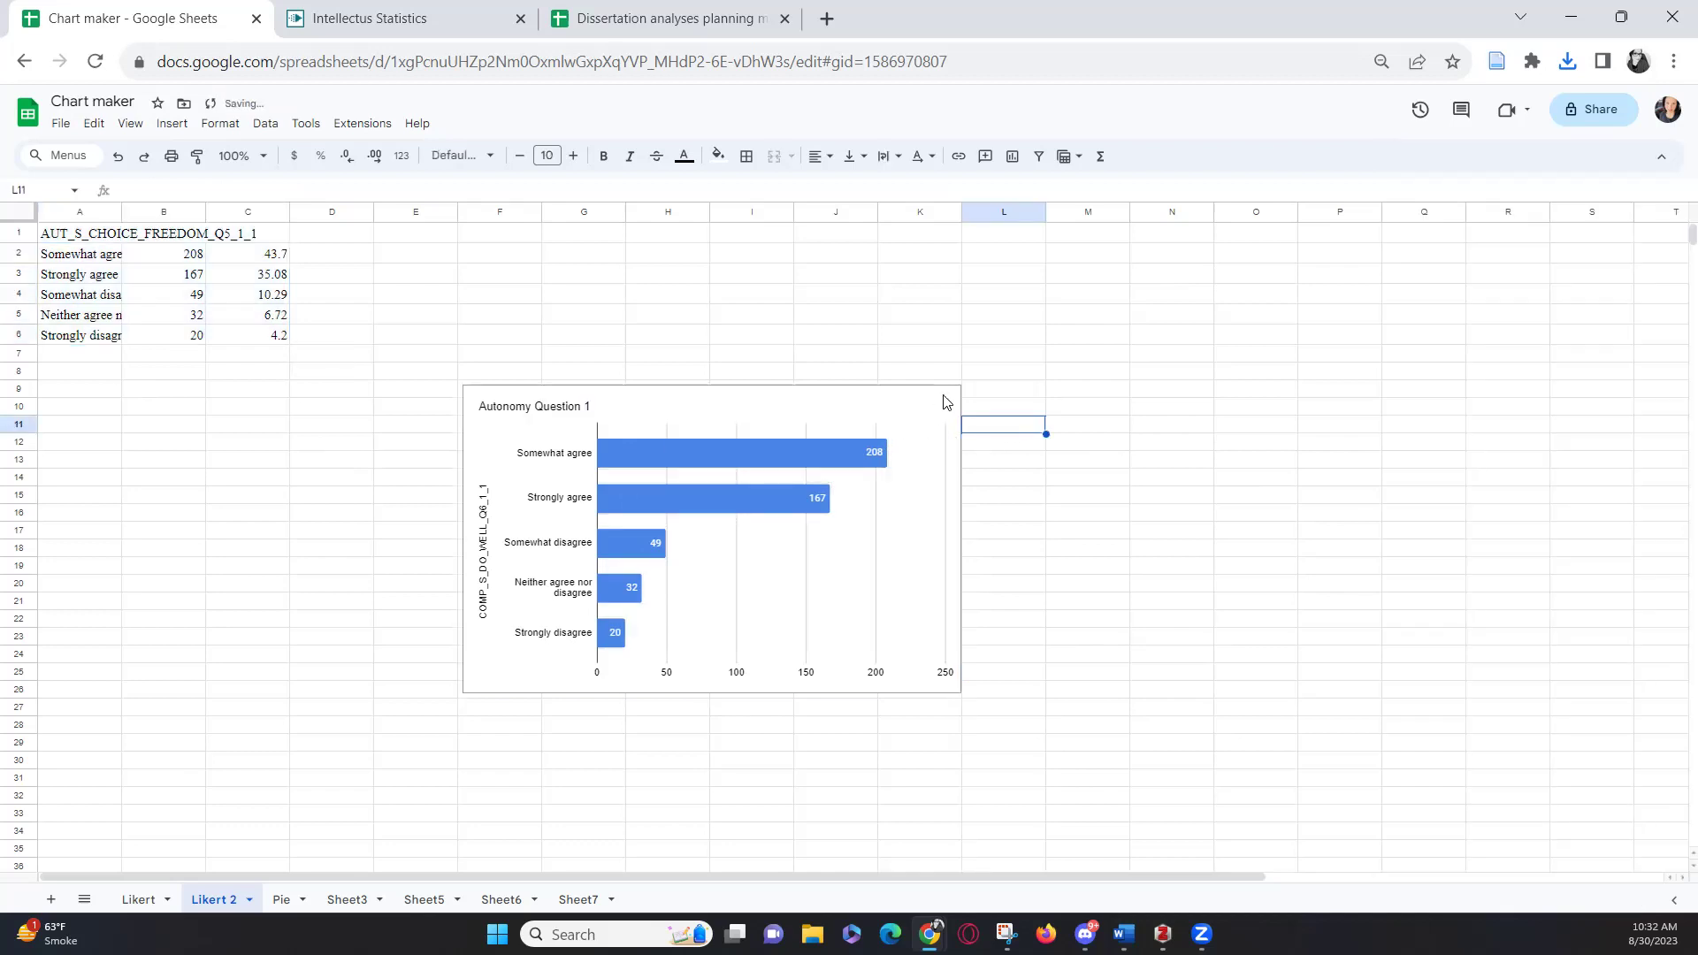
pyautogui.click(942, 413)
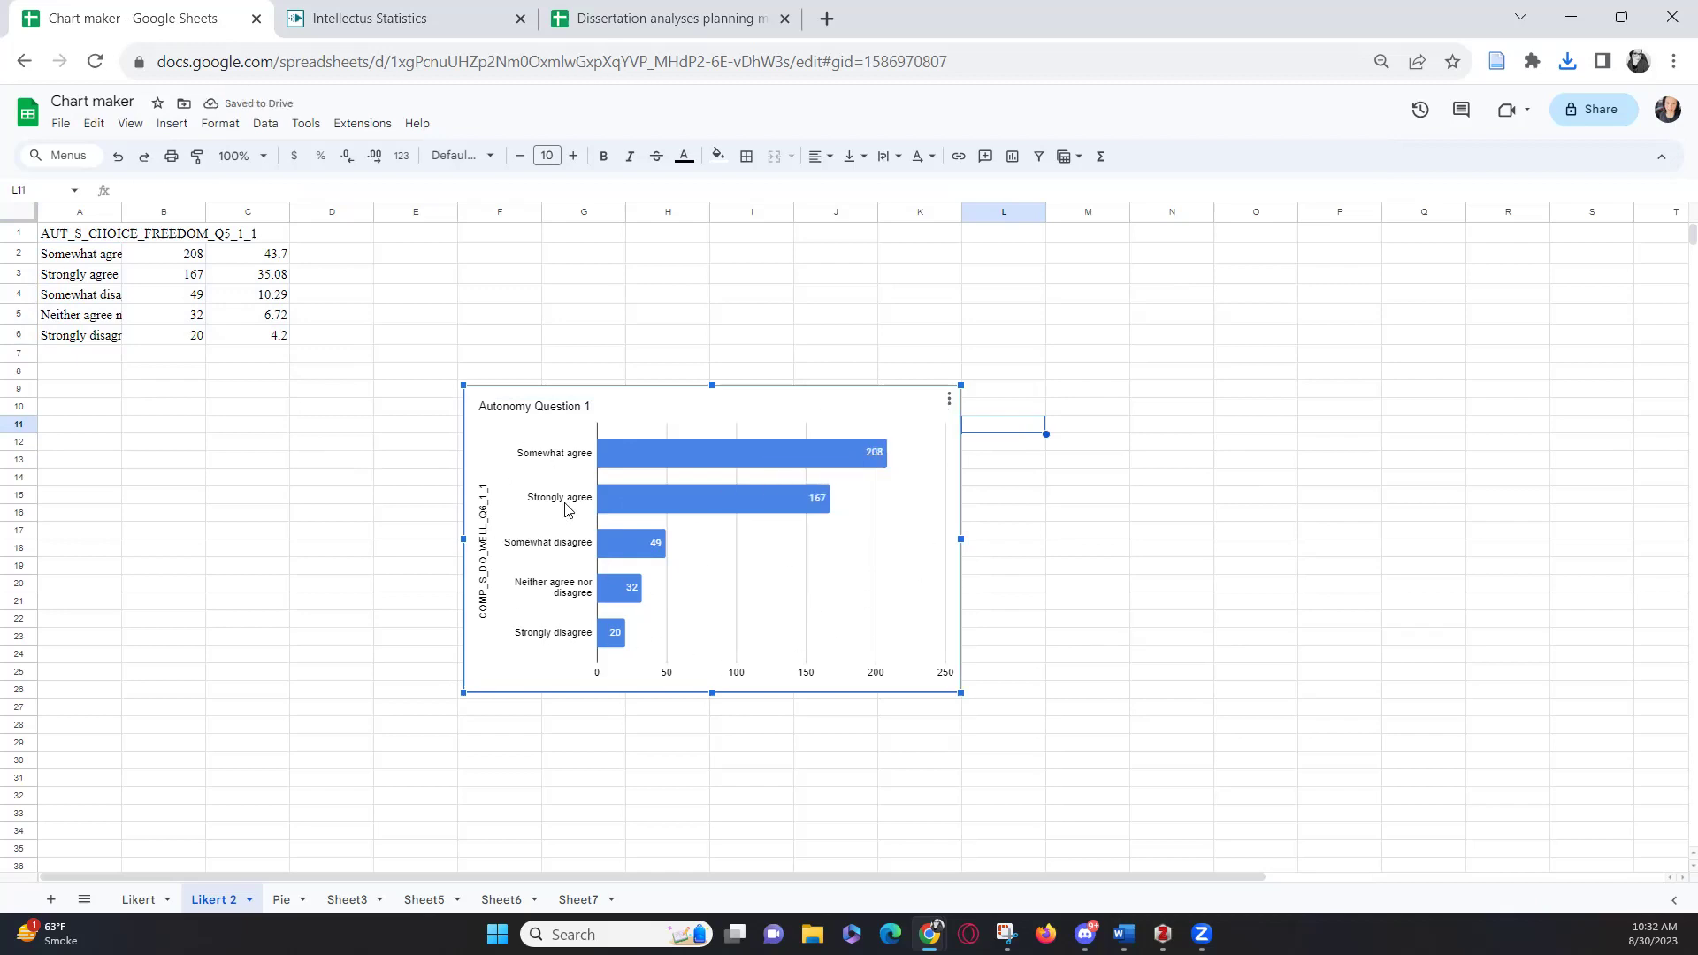
# Download the Autonomy Question 1 chart as the PNG image 'Autonomy Question 1 (1).png'.
pyautogui.click(951, 406)
pyautogui.moveTo(986, 477)
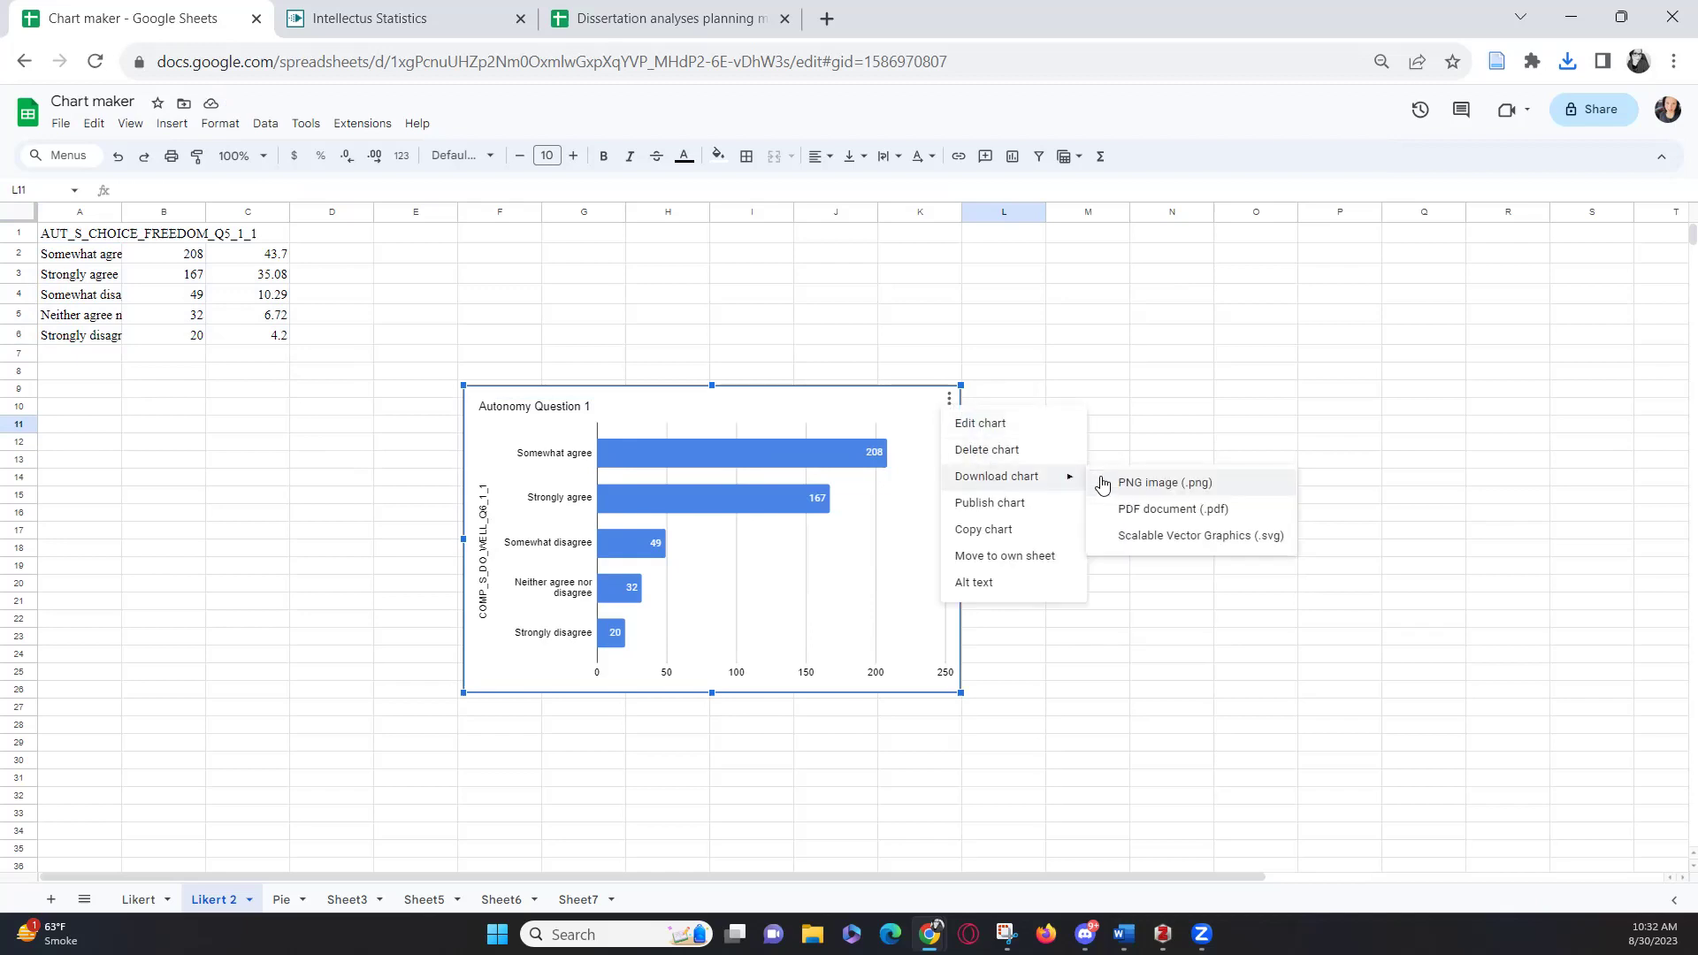
pyautogui.click(1165, 482)
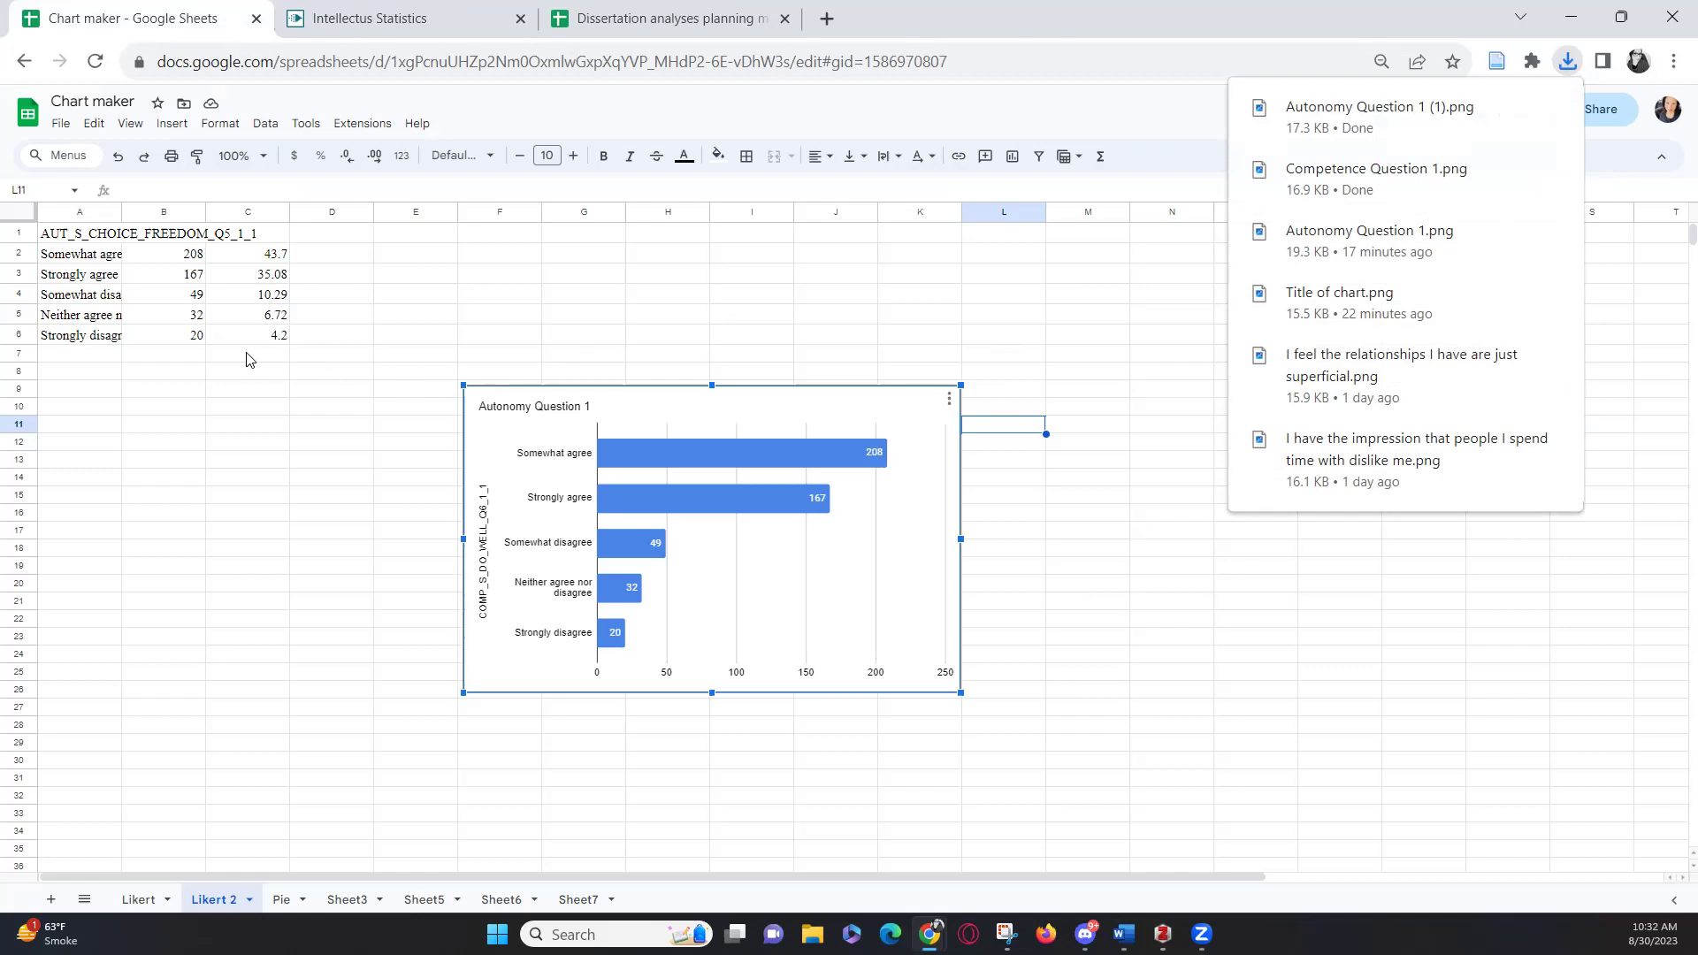
# Close the downloads list, select the data range A1:C6, then deselect it.
pyautogui.click(79, 235)
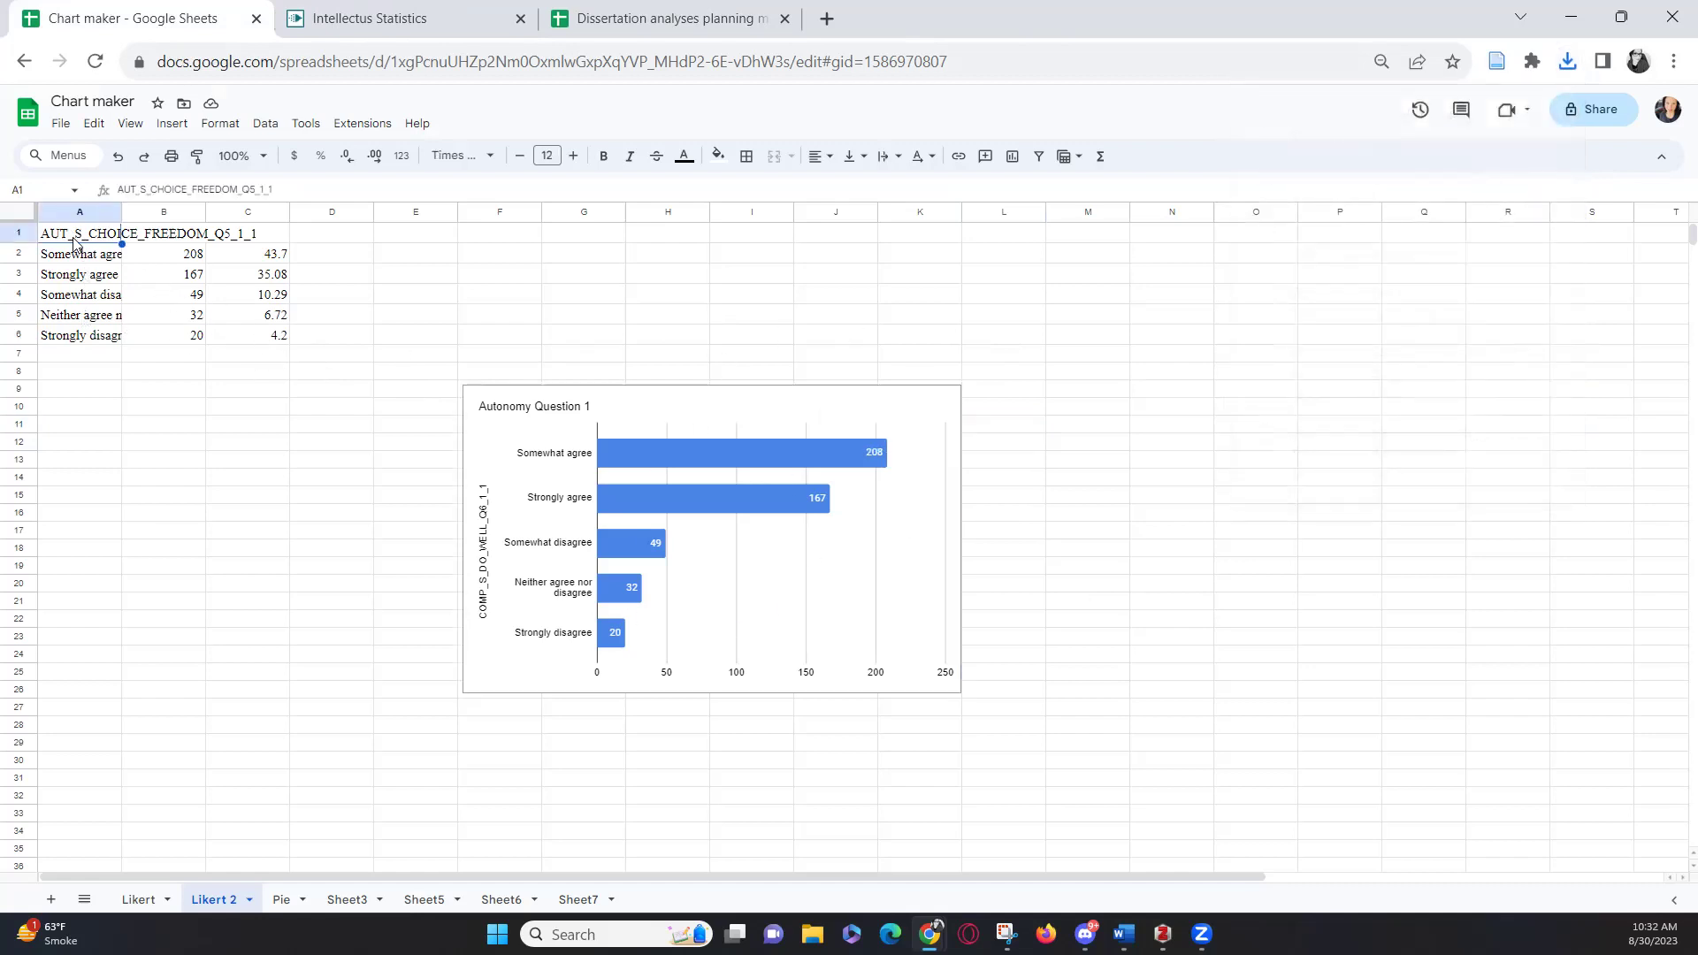
pyautogui.moveTo(164, 264); pyautogui.dragTo(241, 329)
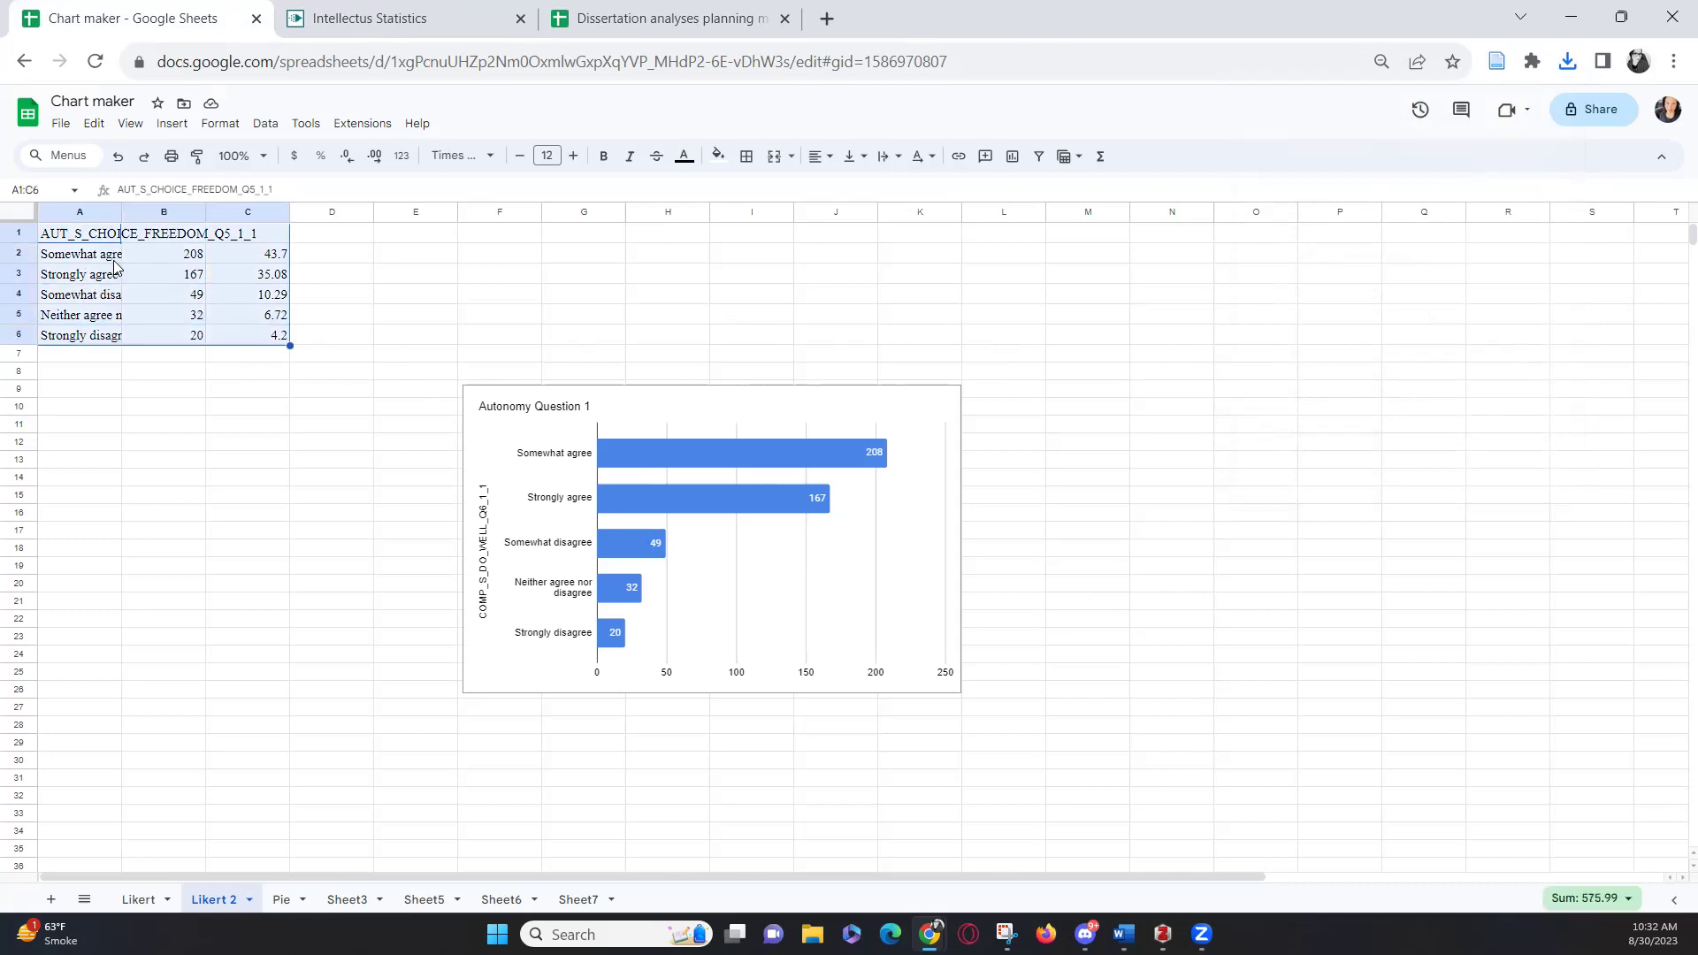
pyautogui.click(217, 372)
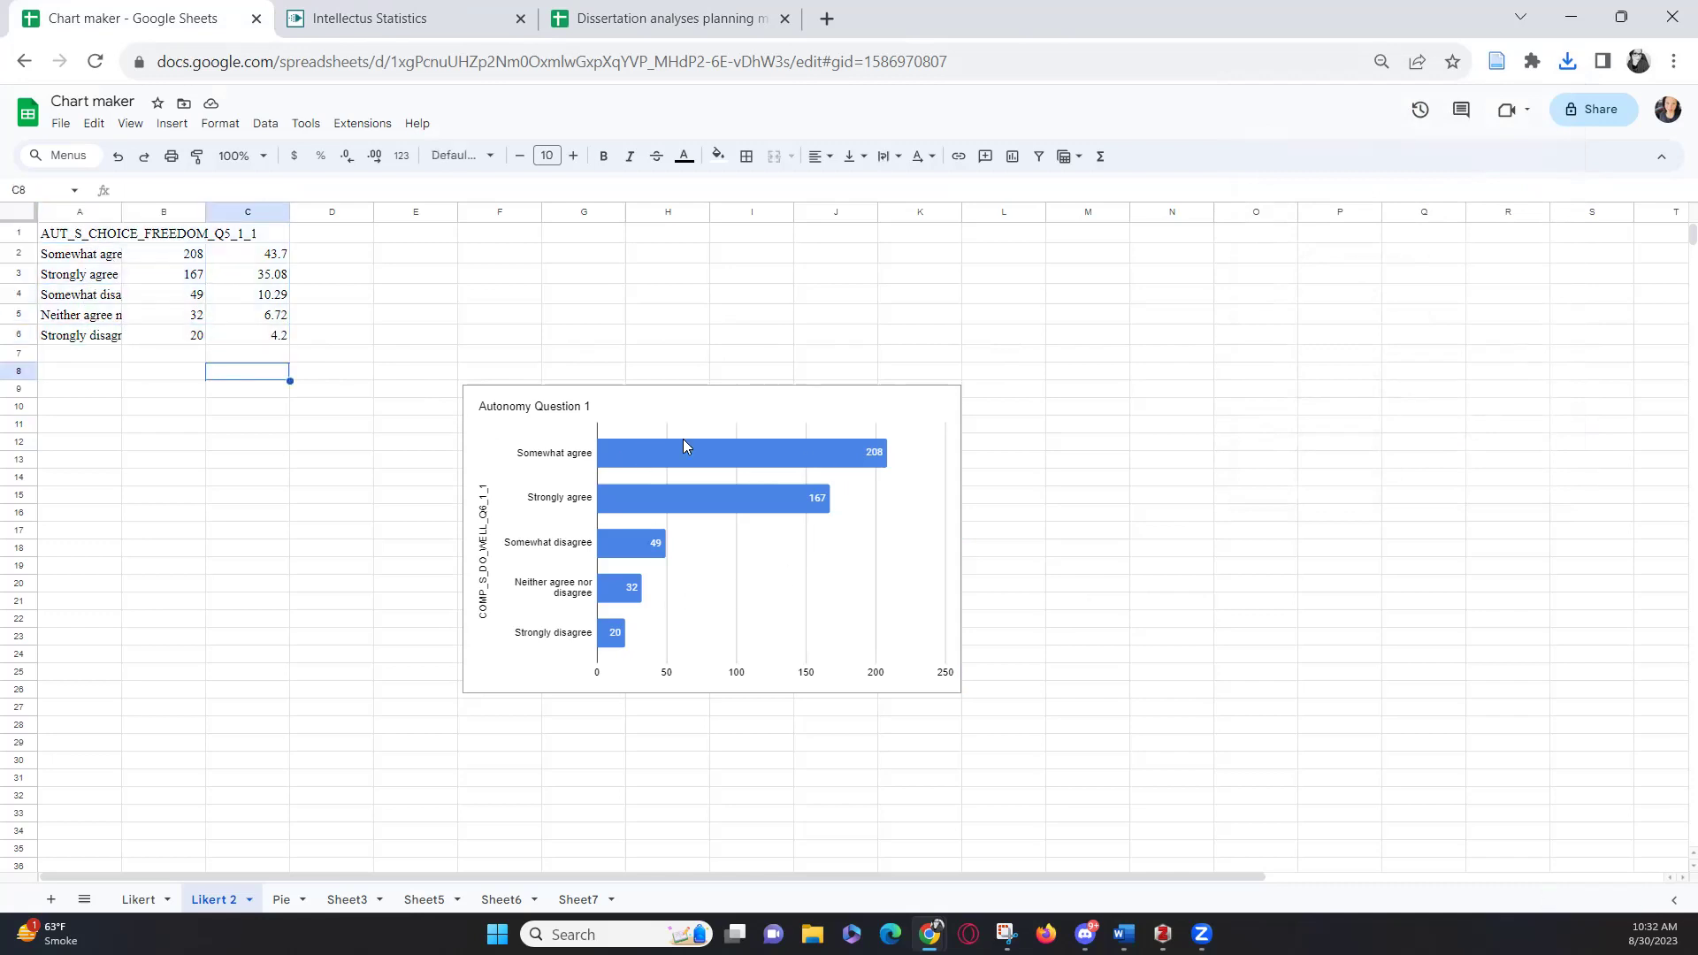